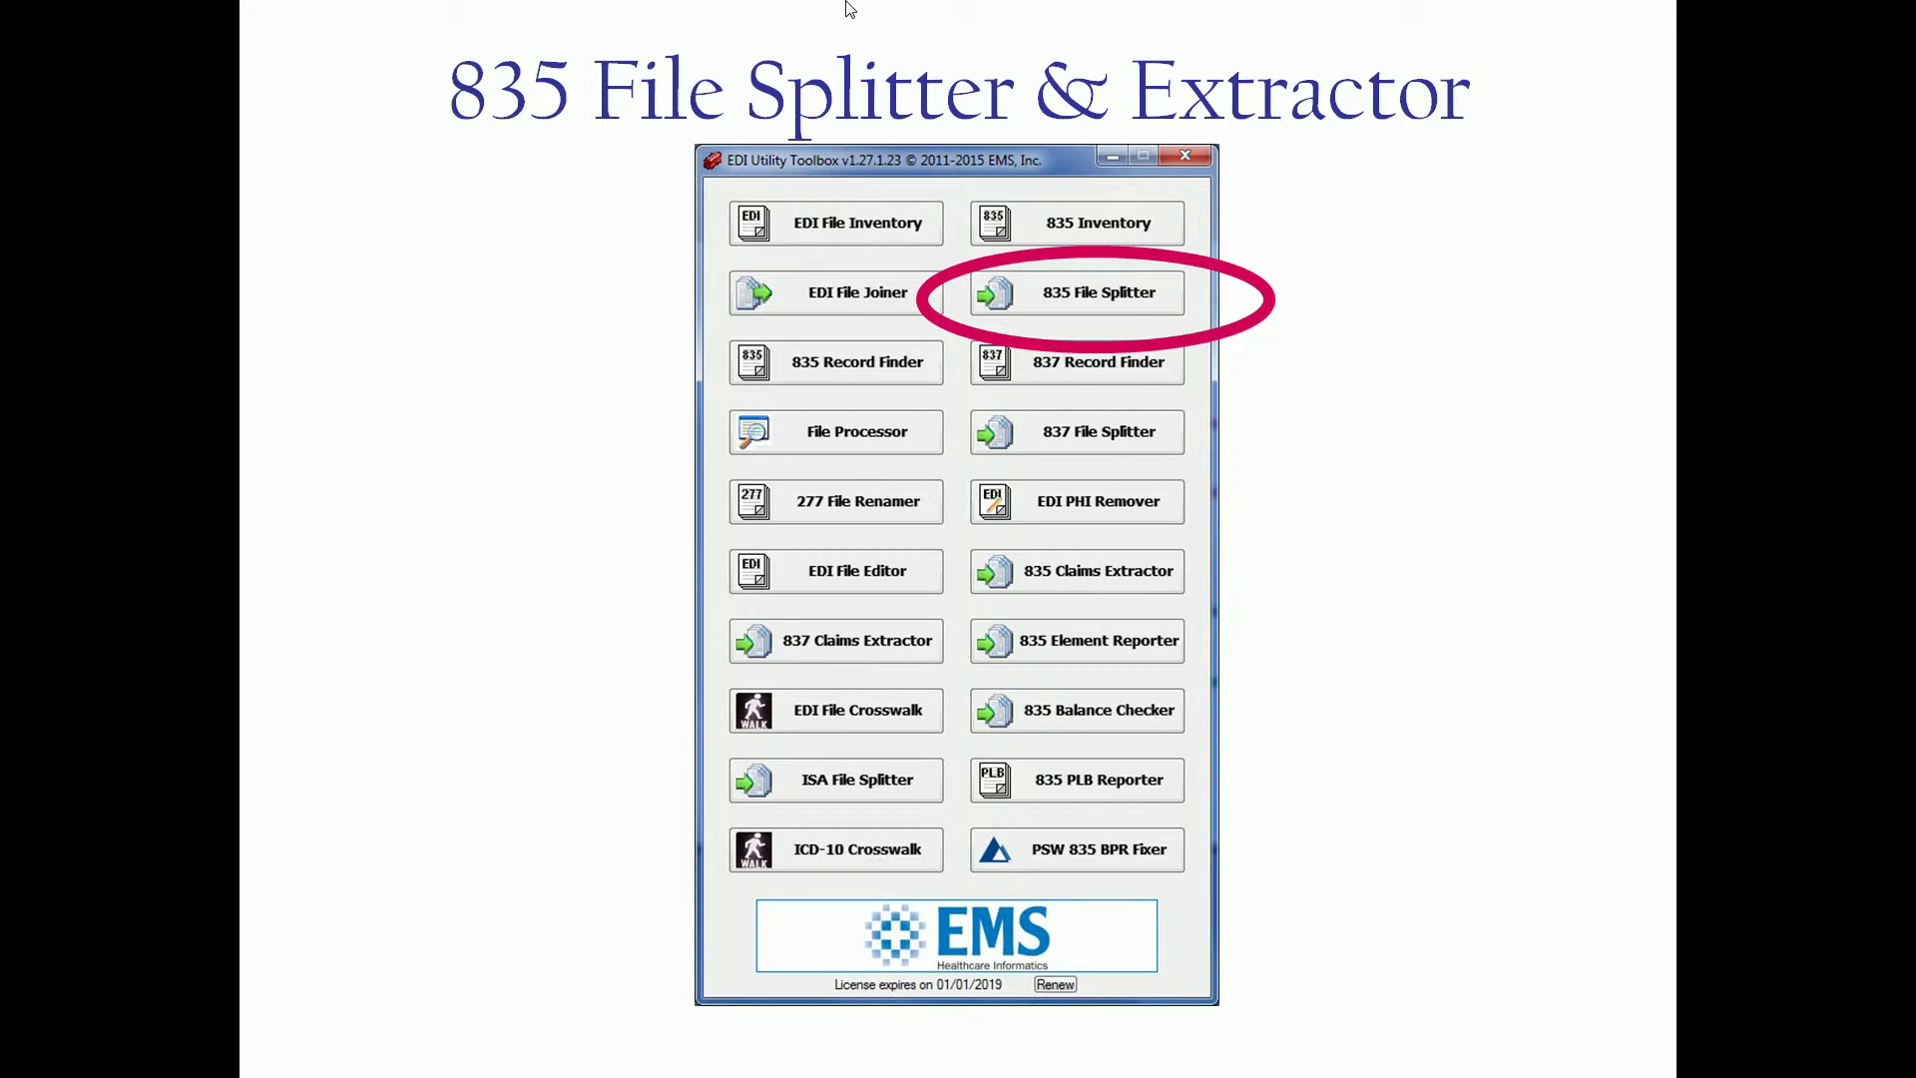
Ring the 835 Claims Extractor on the toolbox slide, then advance to the Splitter versus Extractor diagram
key(Right)
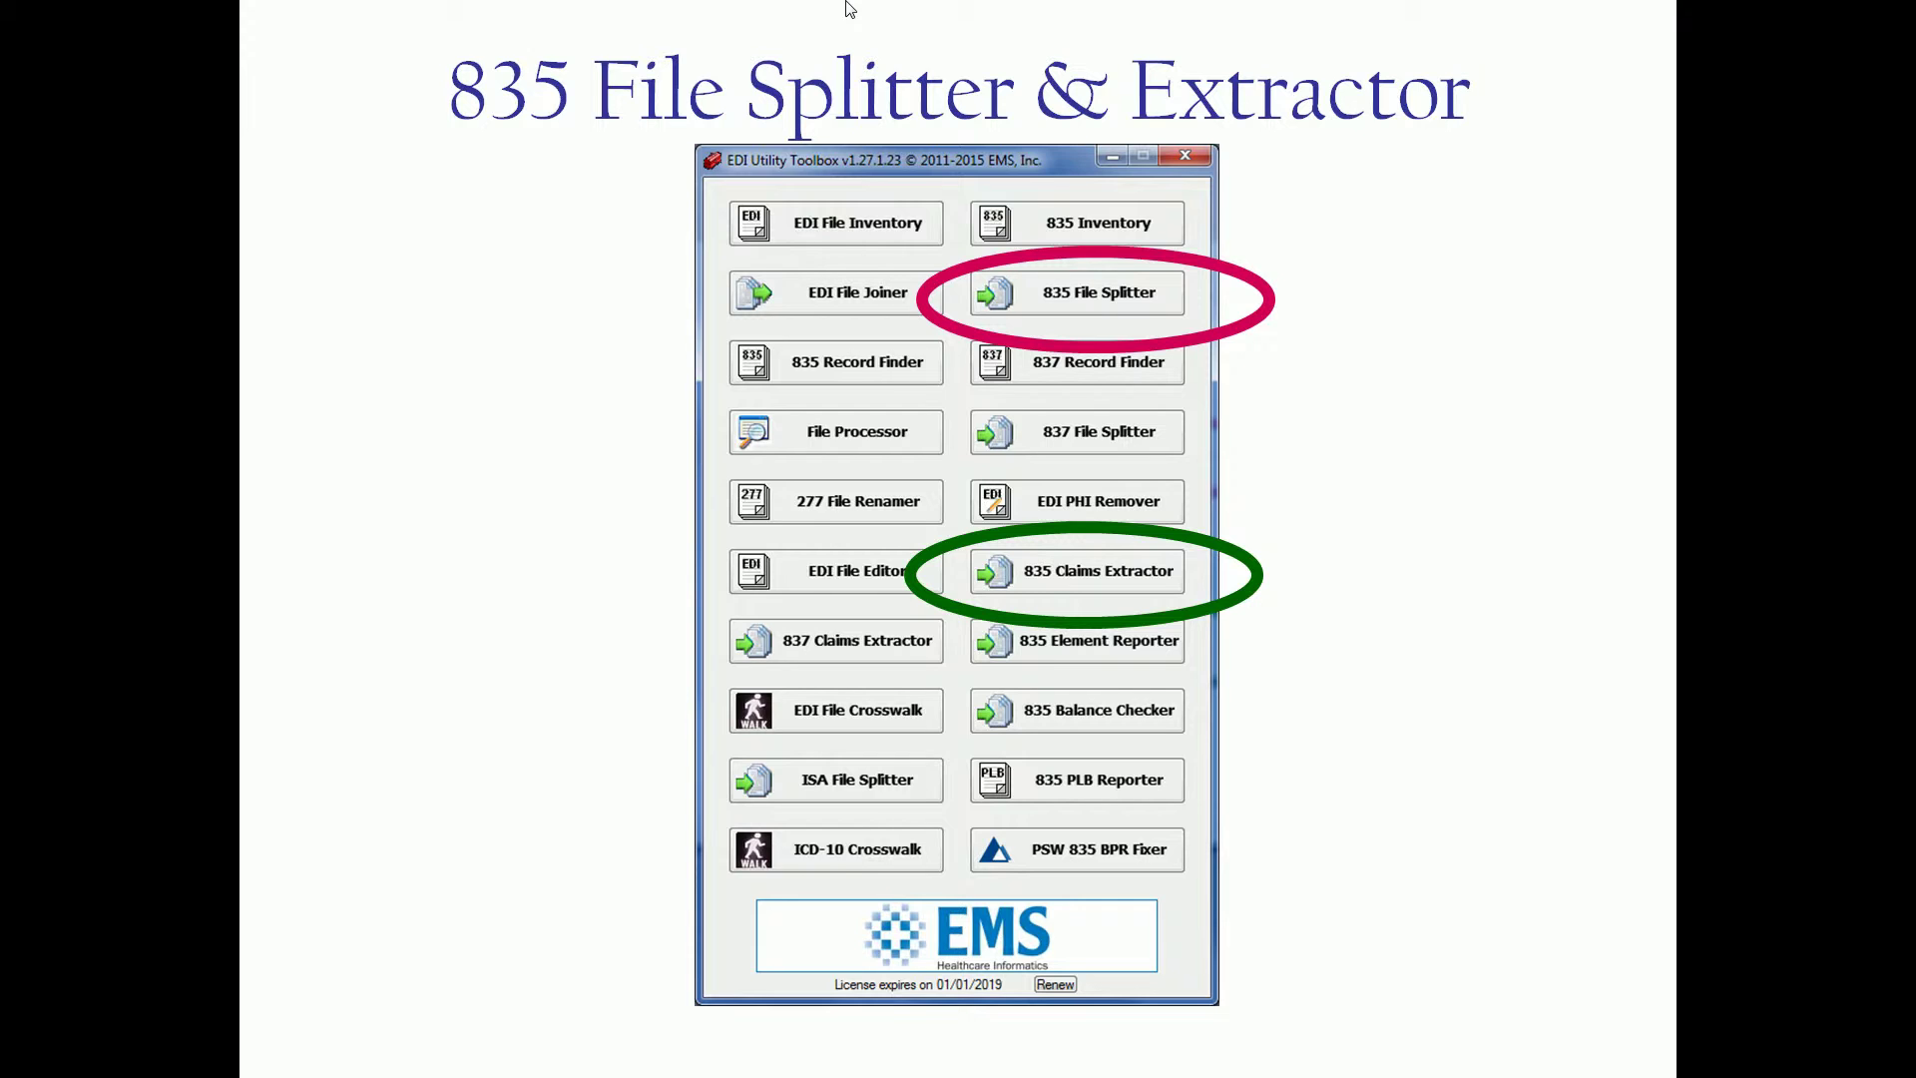
key(Right)
key(Right)
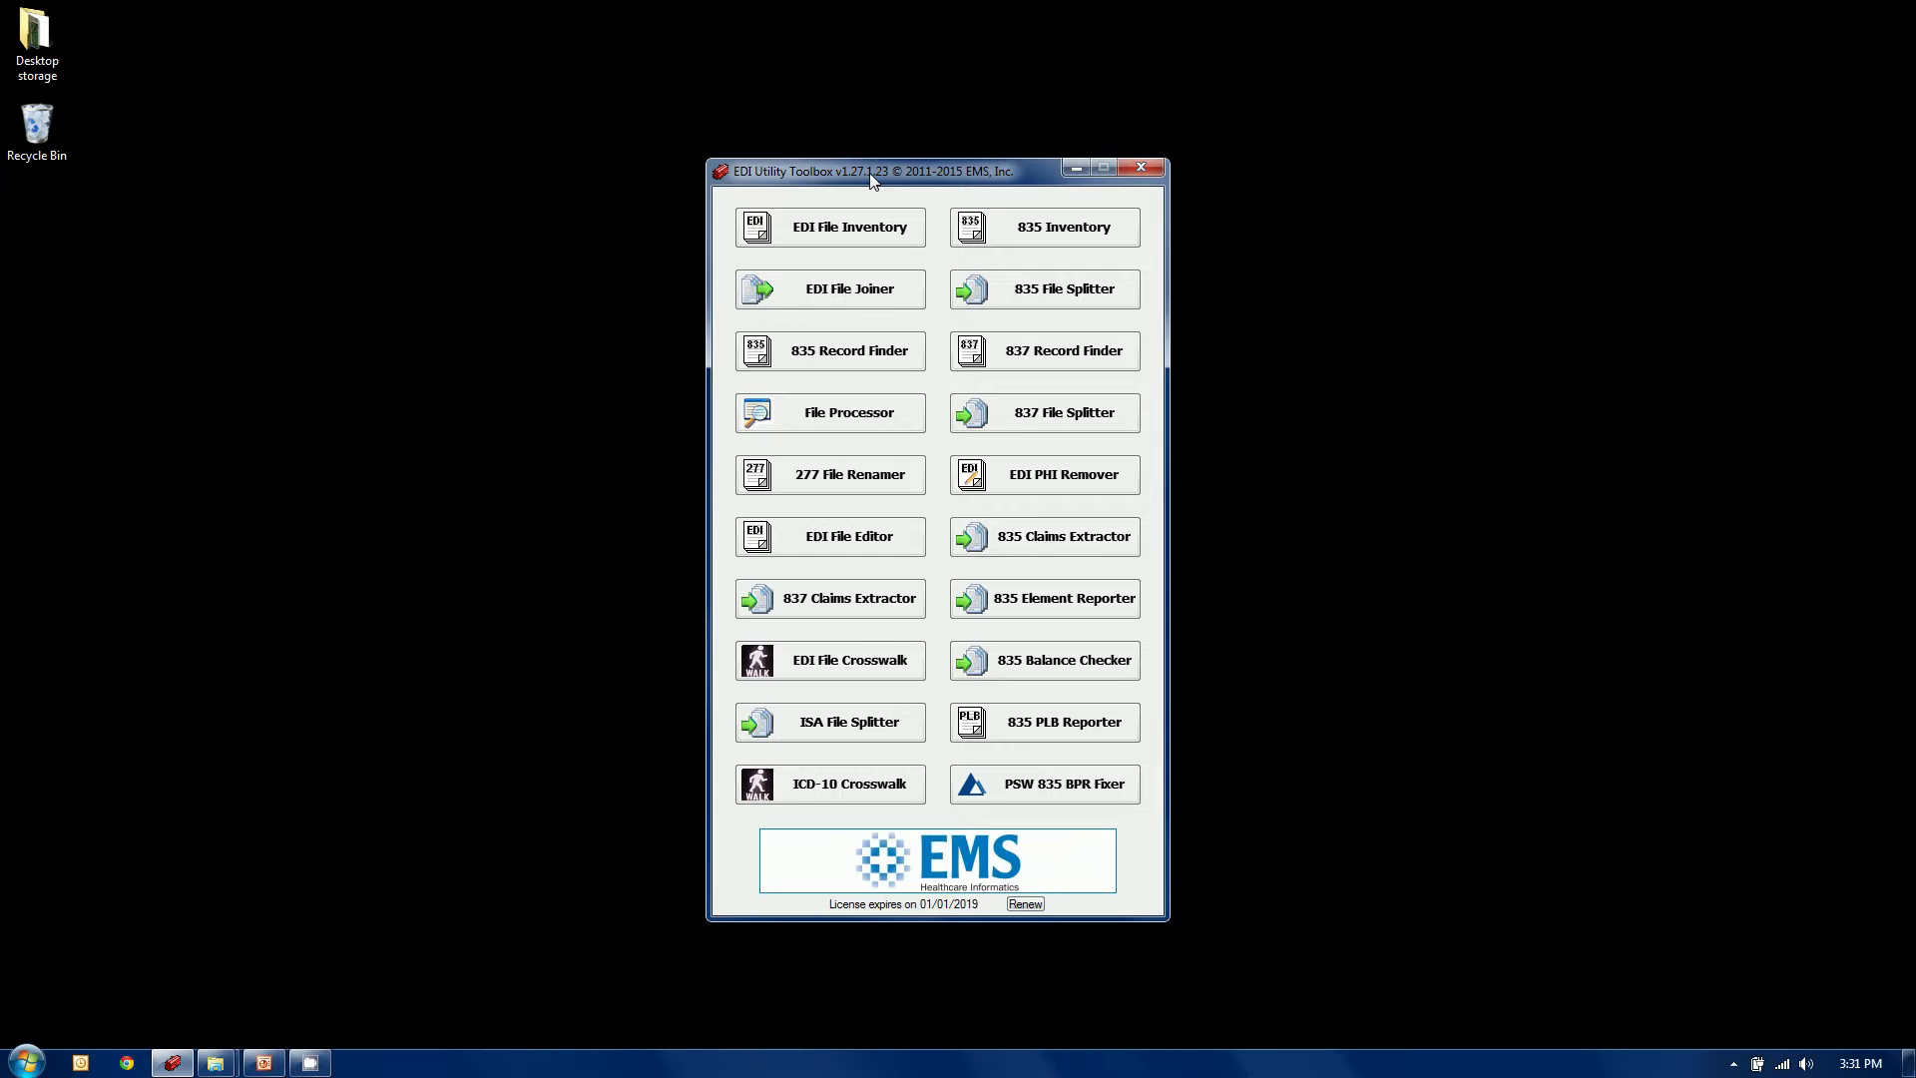
Move the toolbox window right and show the previews of the open Explorer windows
drag(871, 180, 1014, 170)
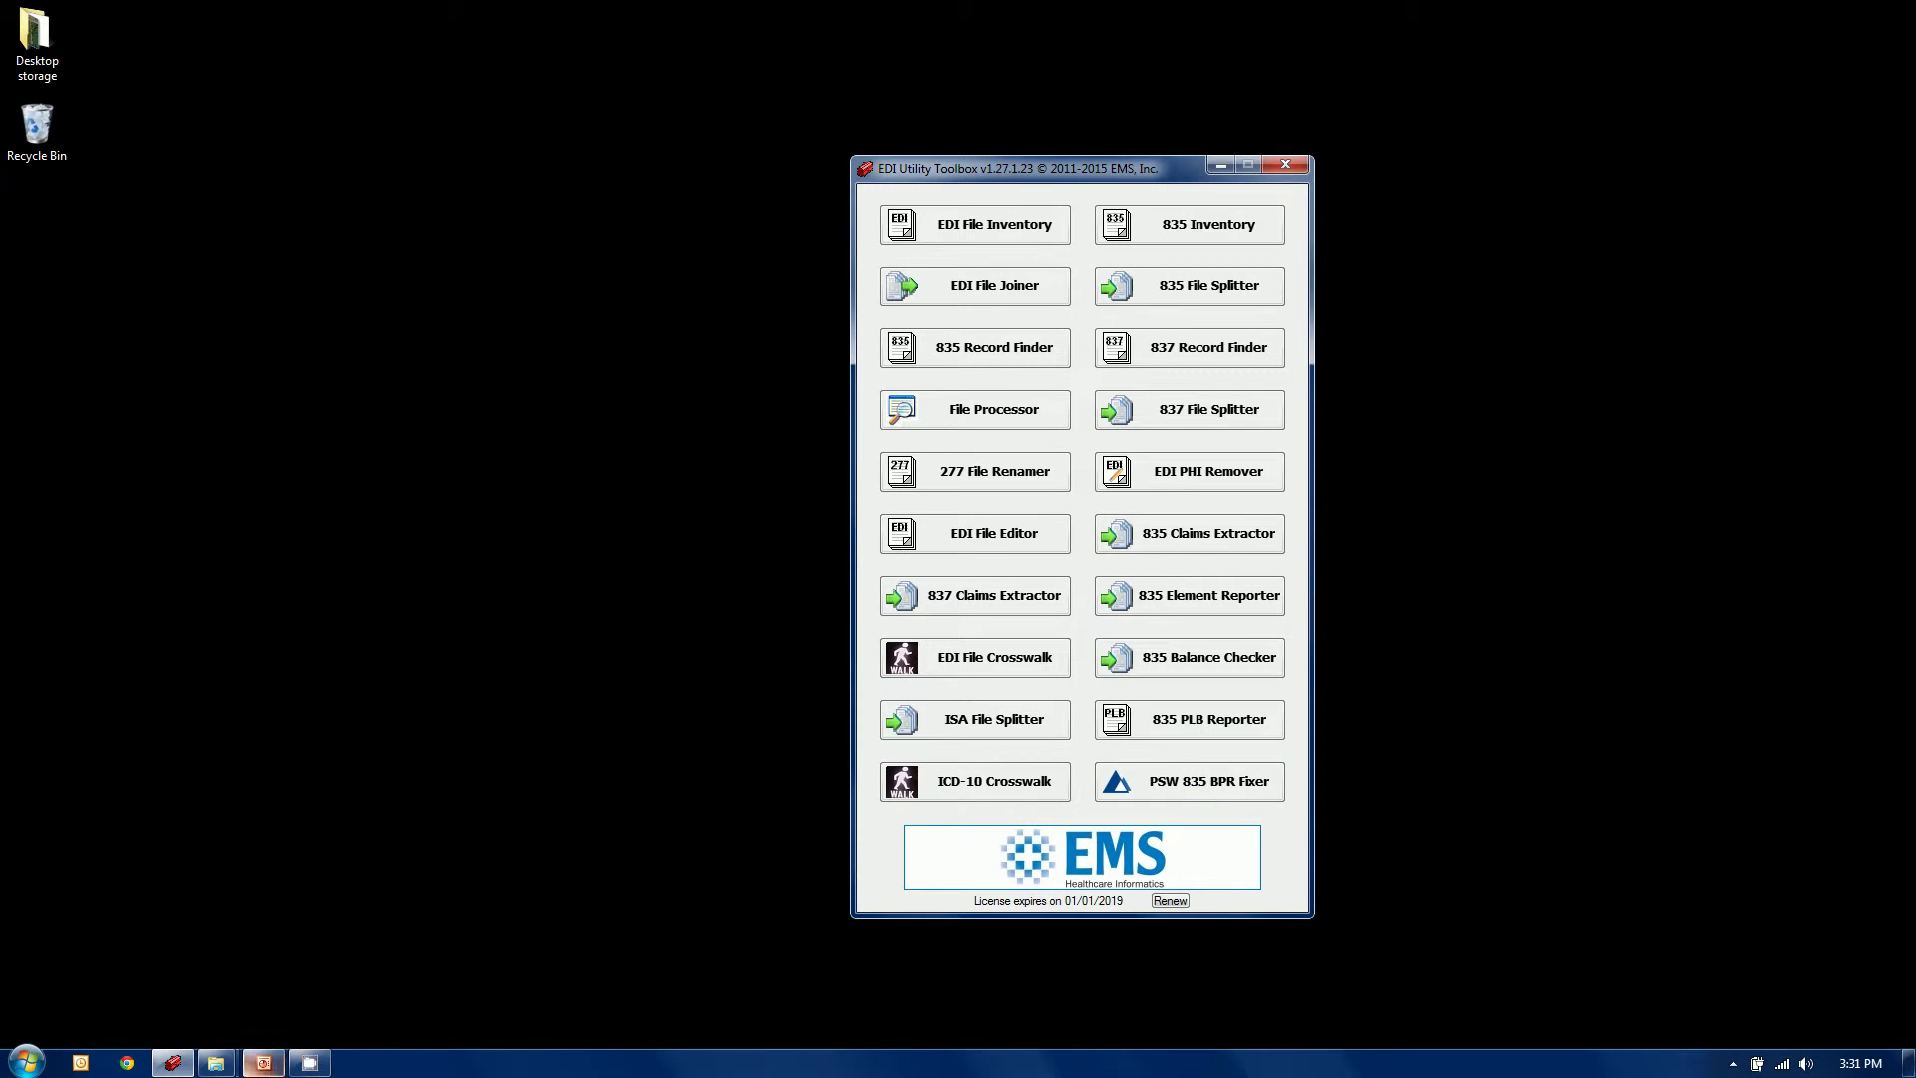
click(226, 1067)
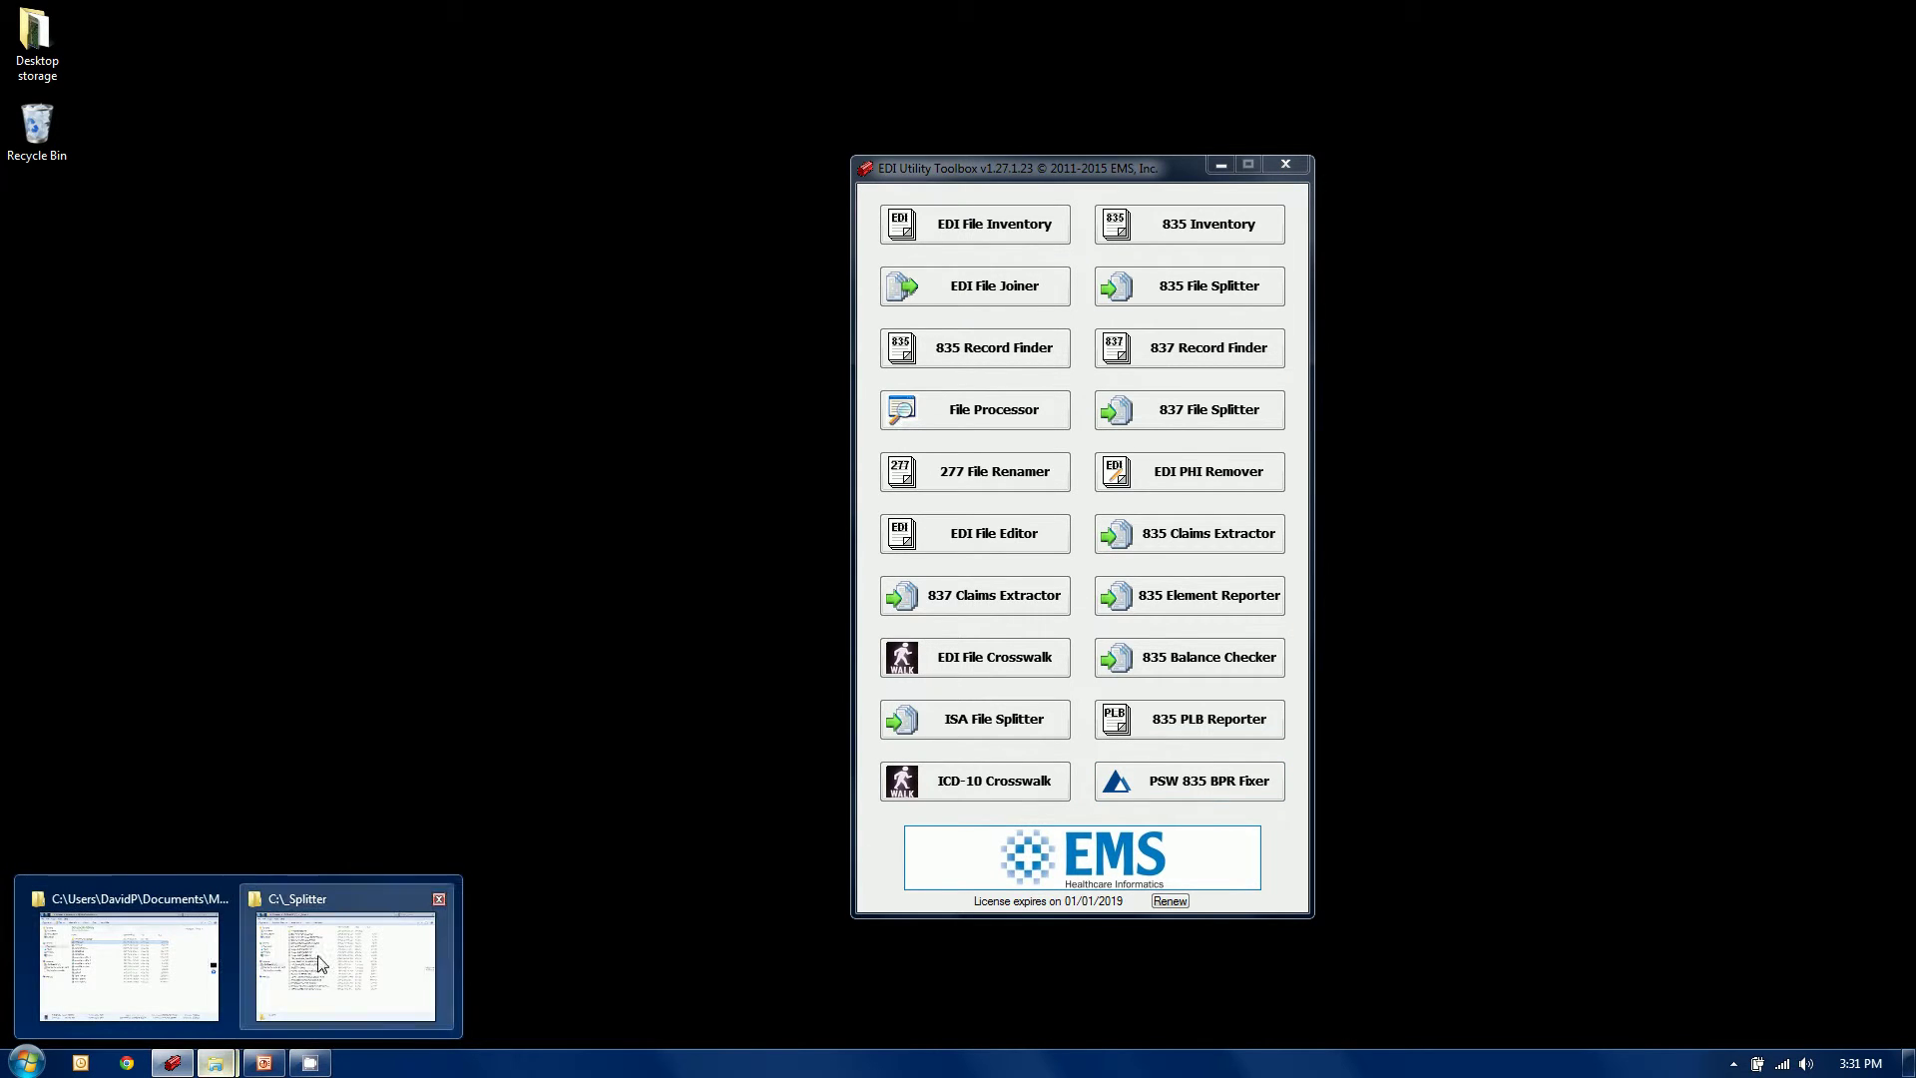
Check that _Splitter's Completed Split Files folder is empty, then minimize Explorer
click(321, 960)
drag(847, 287, 734, 212)
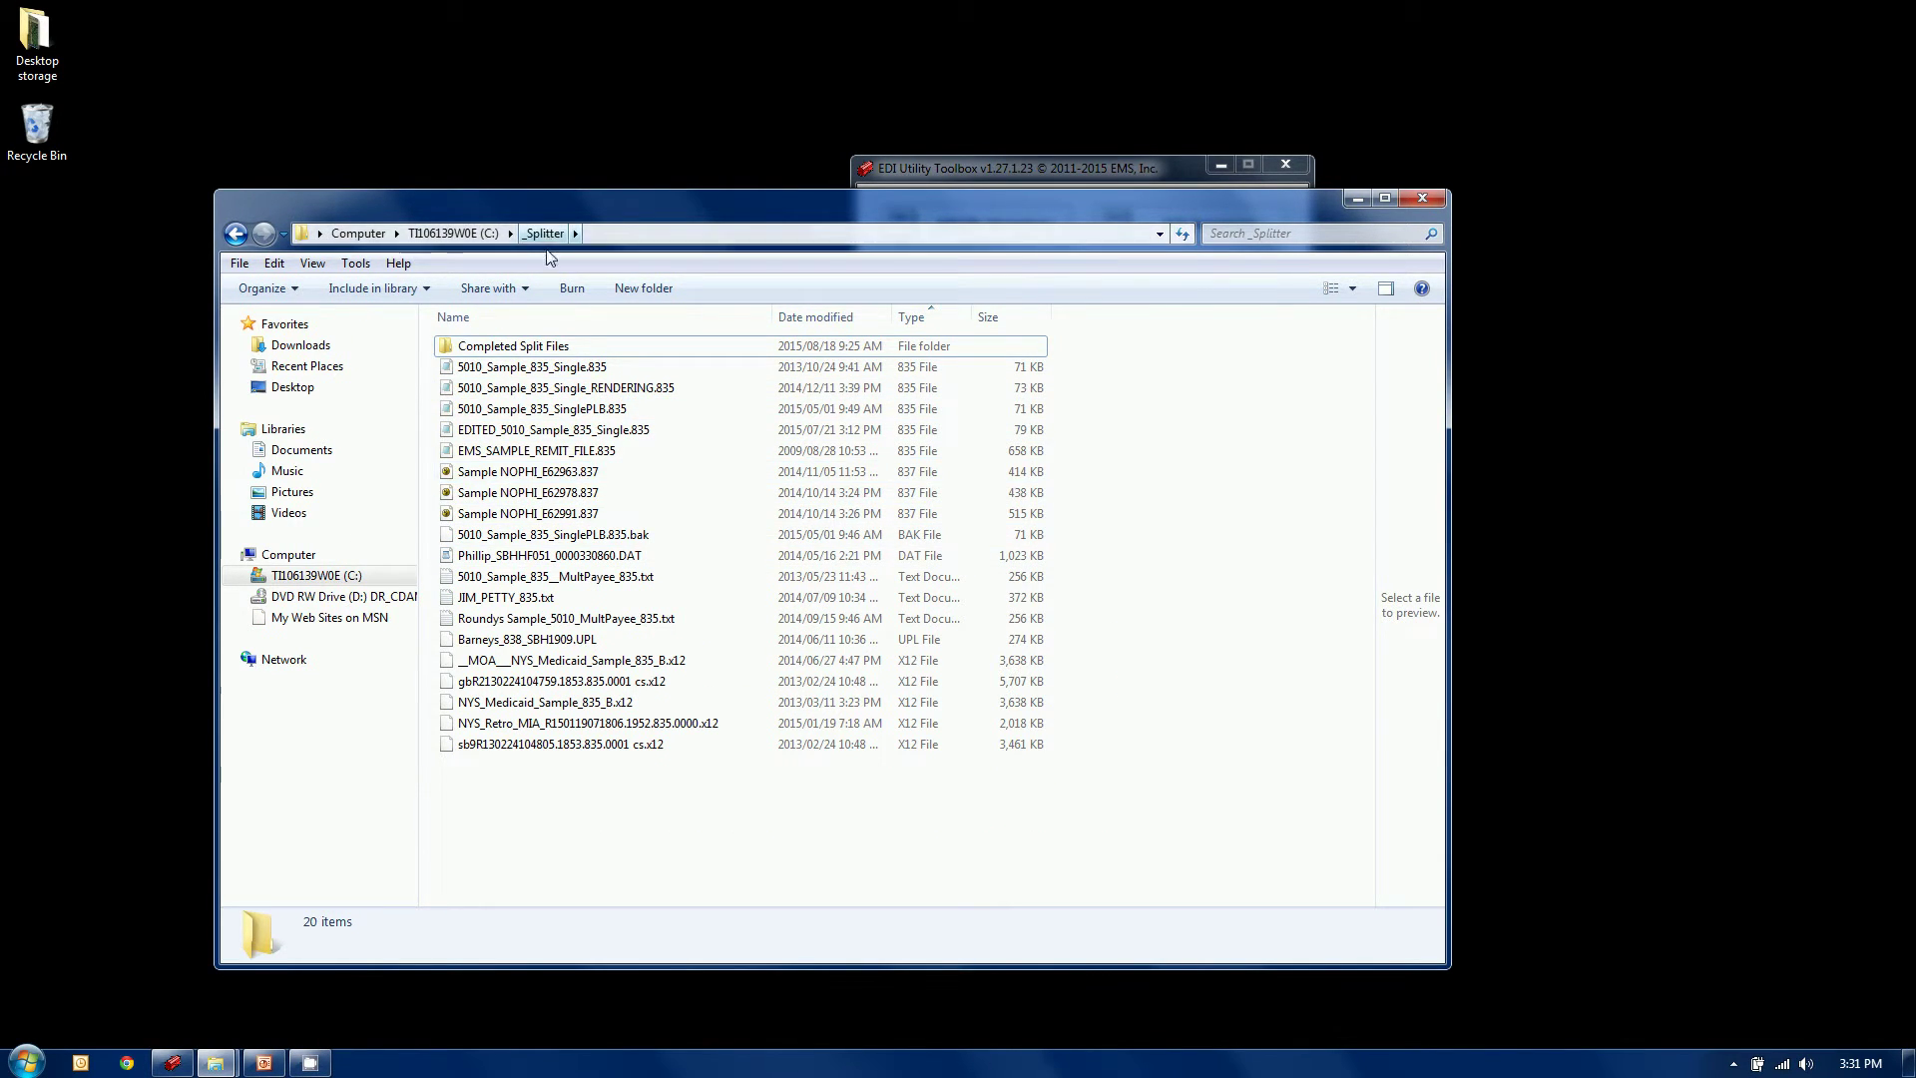
double_click(528, 350)
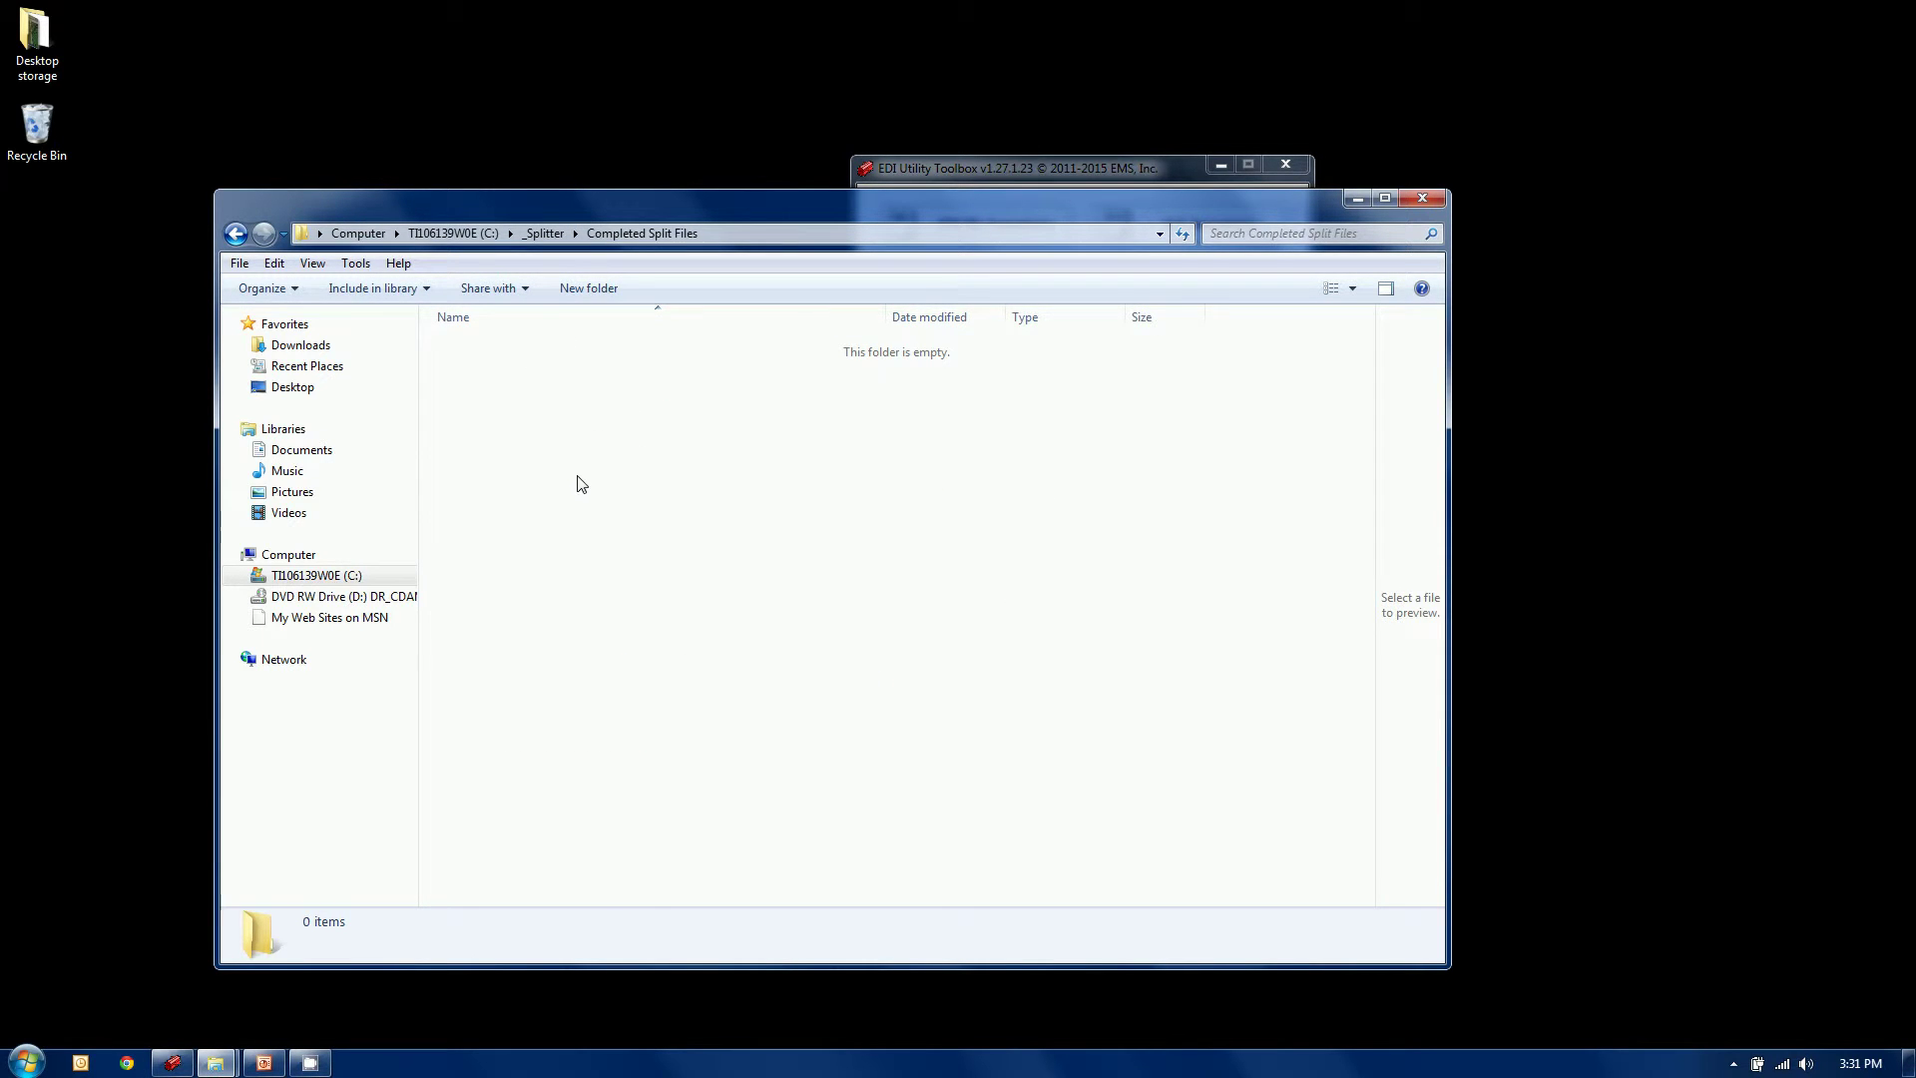
click(544, 233)
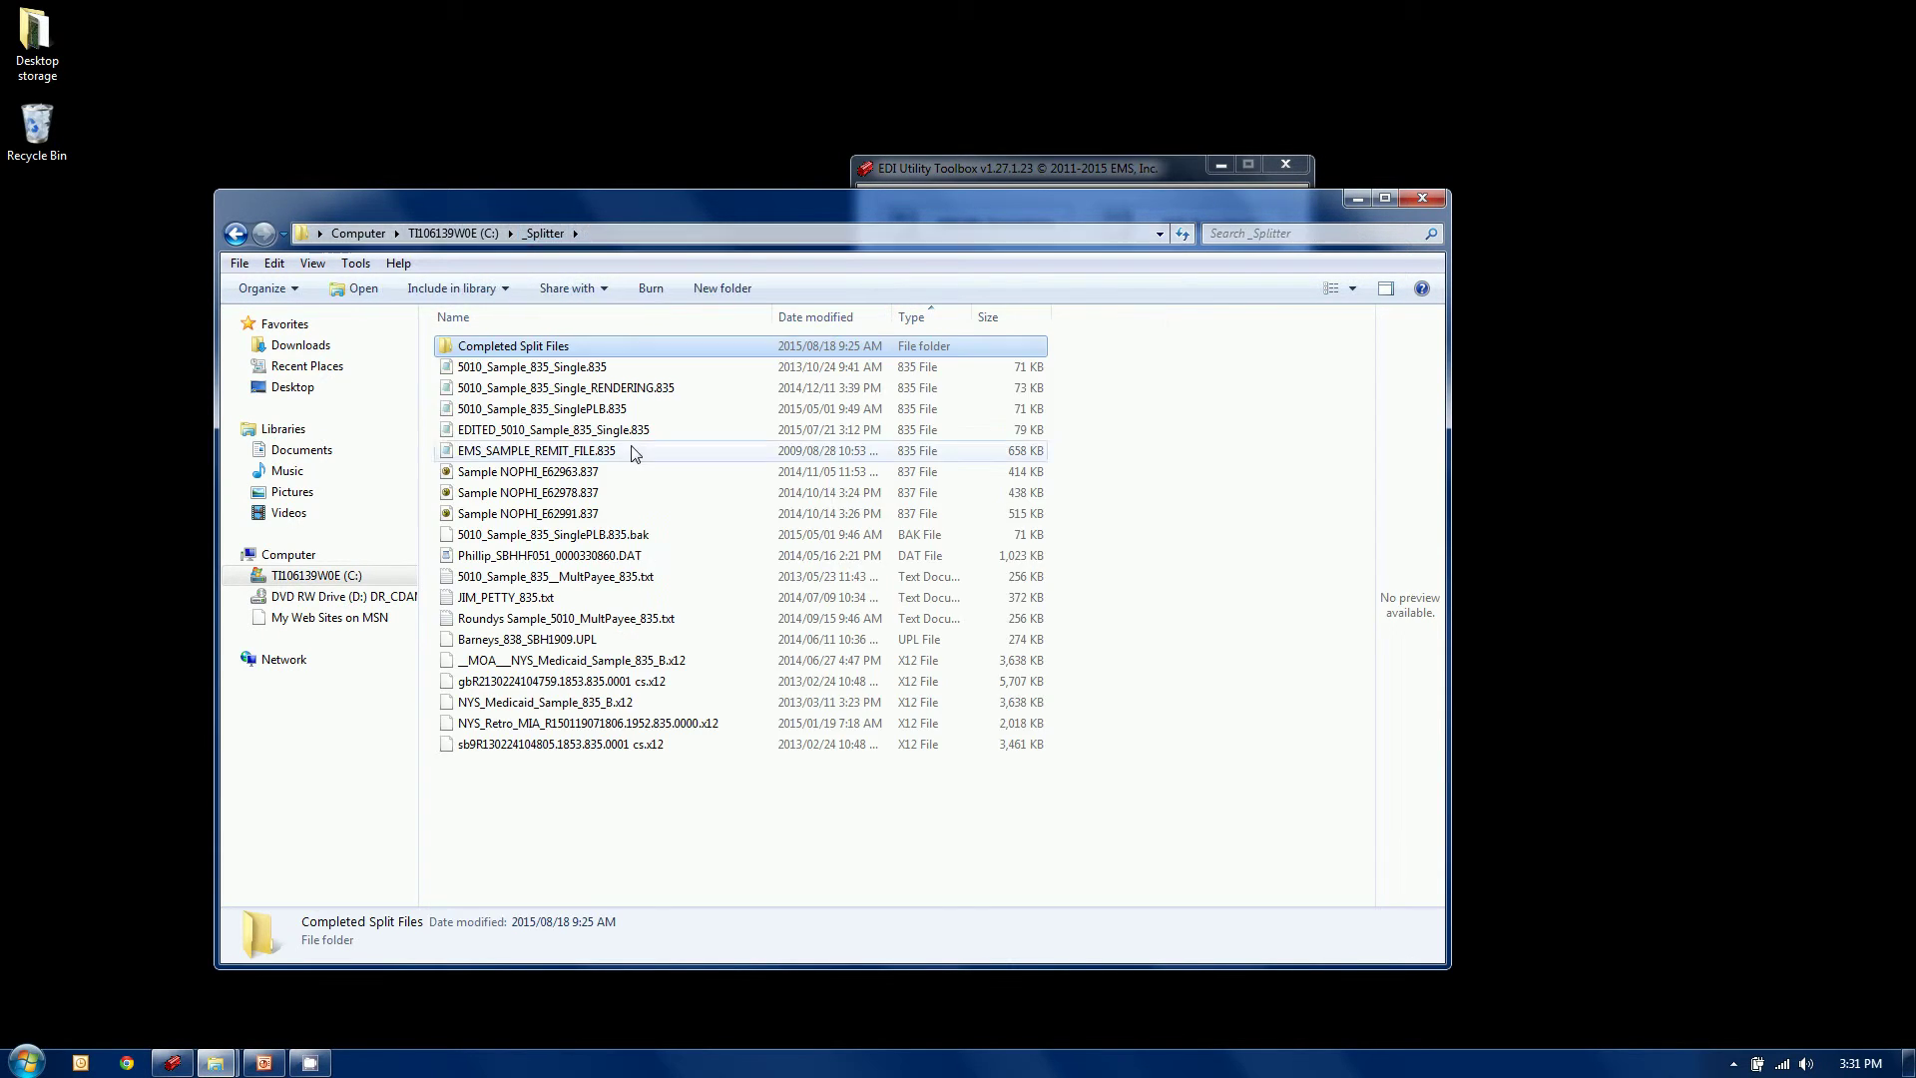
click(1356, 199)
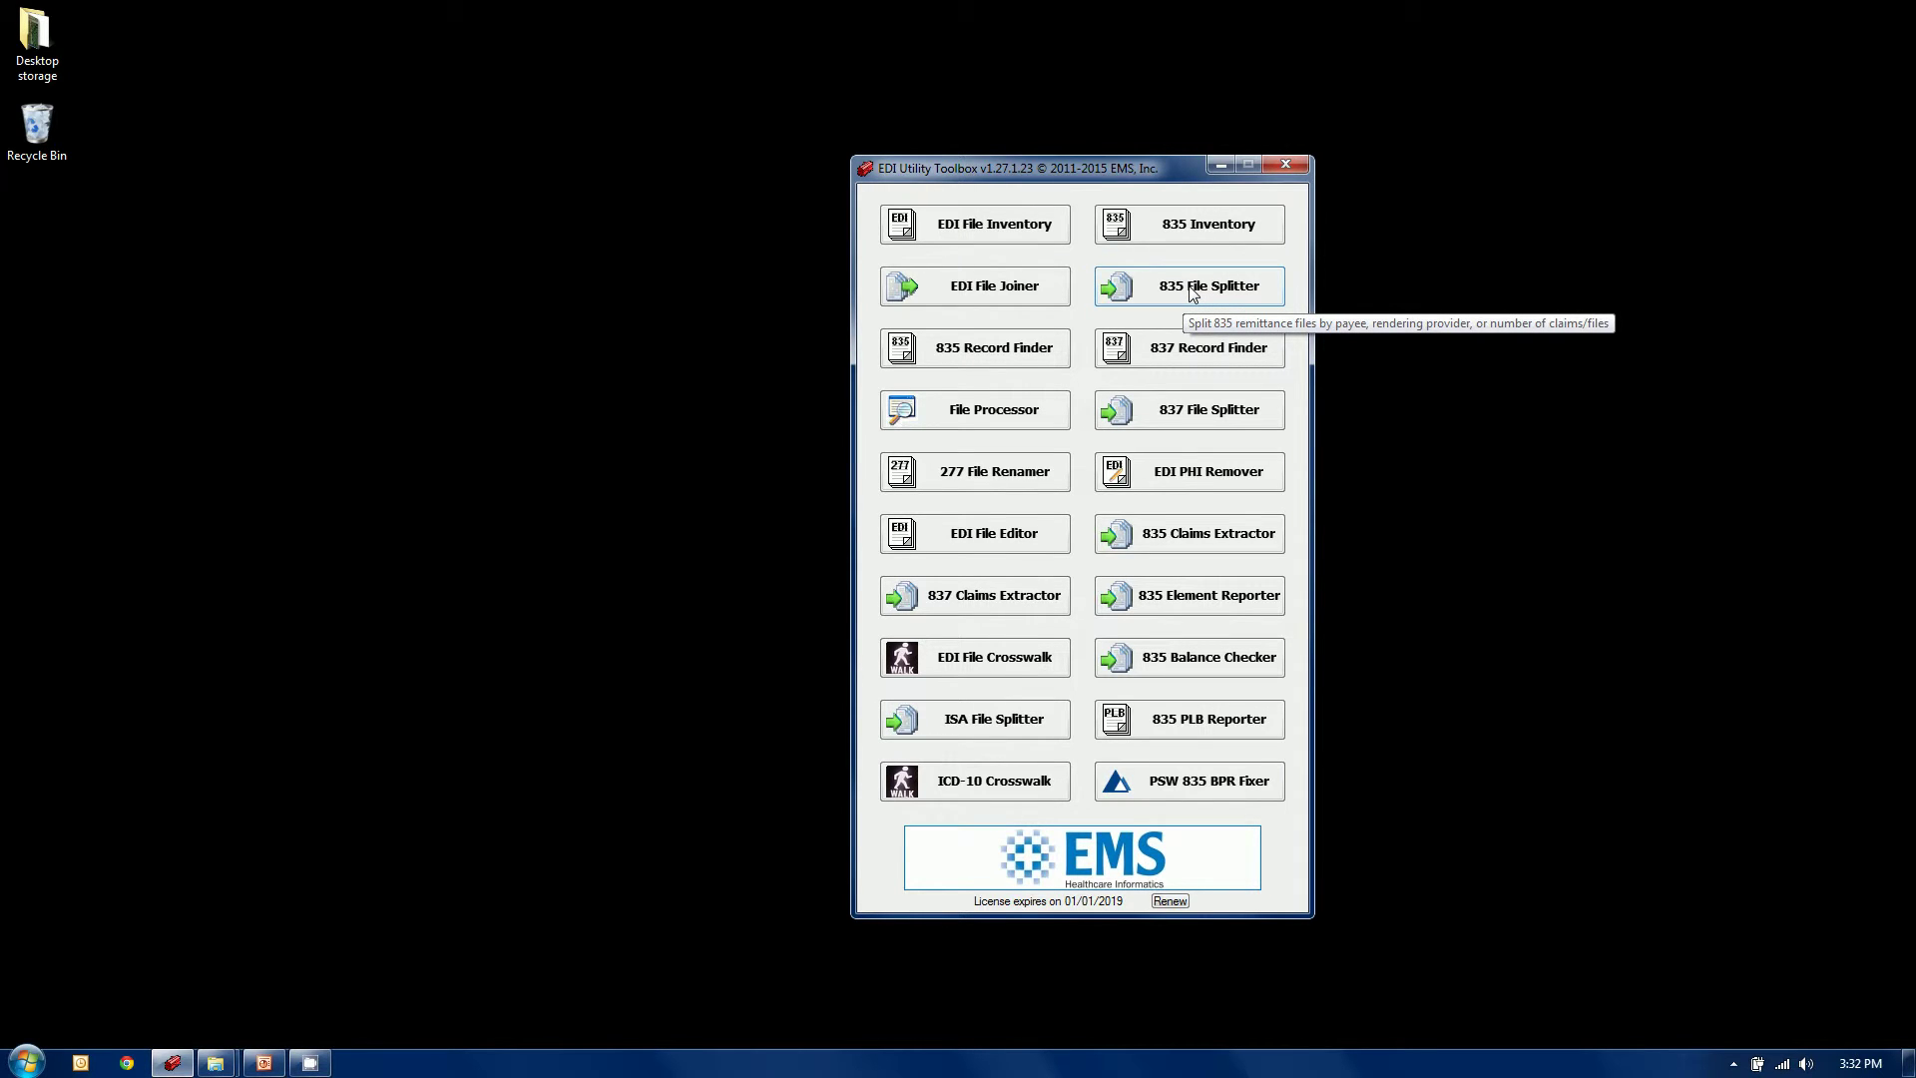
Load 5010_Sample_835__MultPayee_835.txt into the 835 File Splitter, showing 288 claims for 19 payees
click(1189, 286)
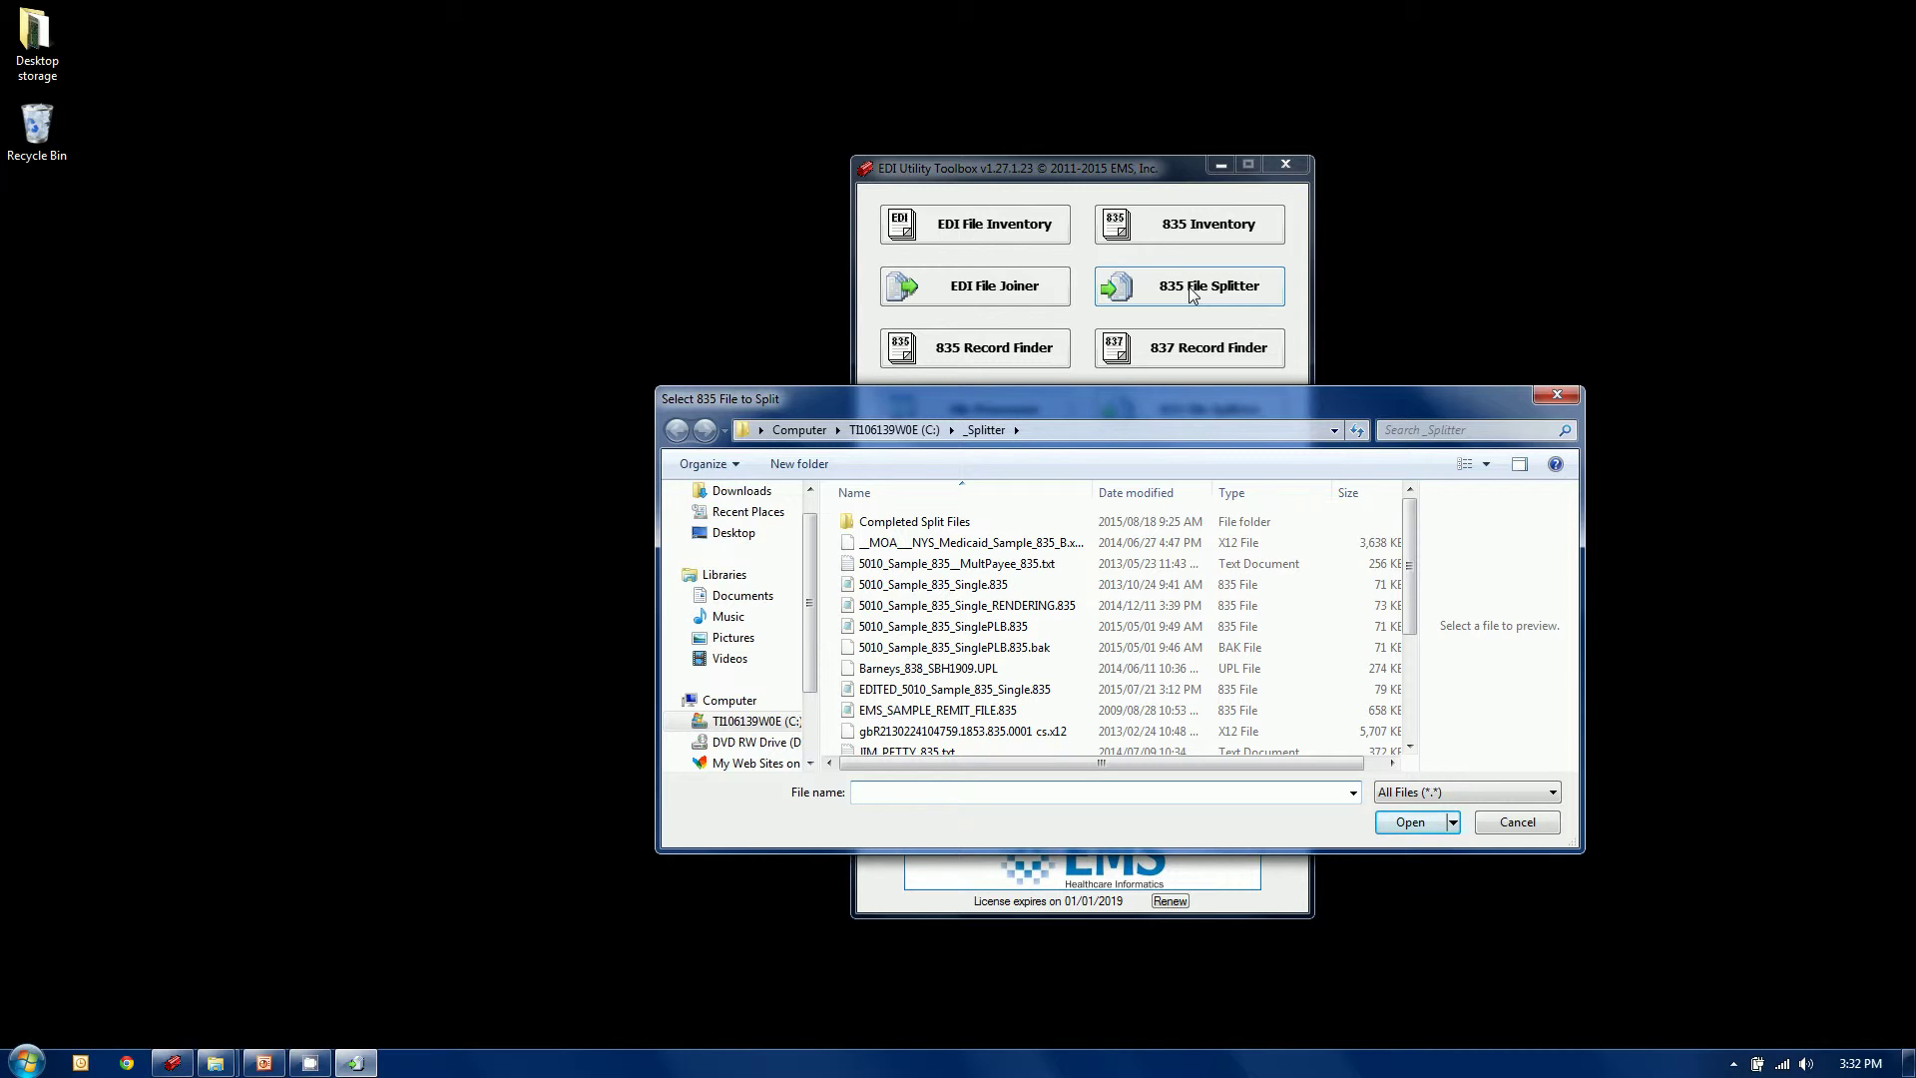
click(963, 565)
click(1408, 823)
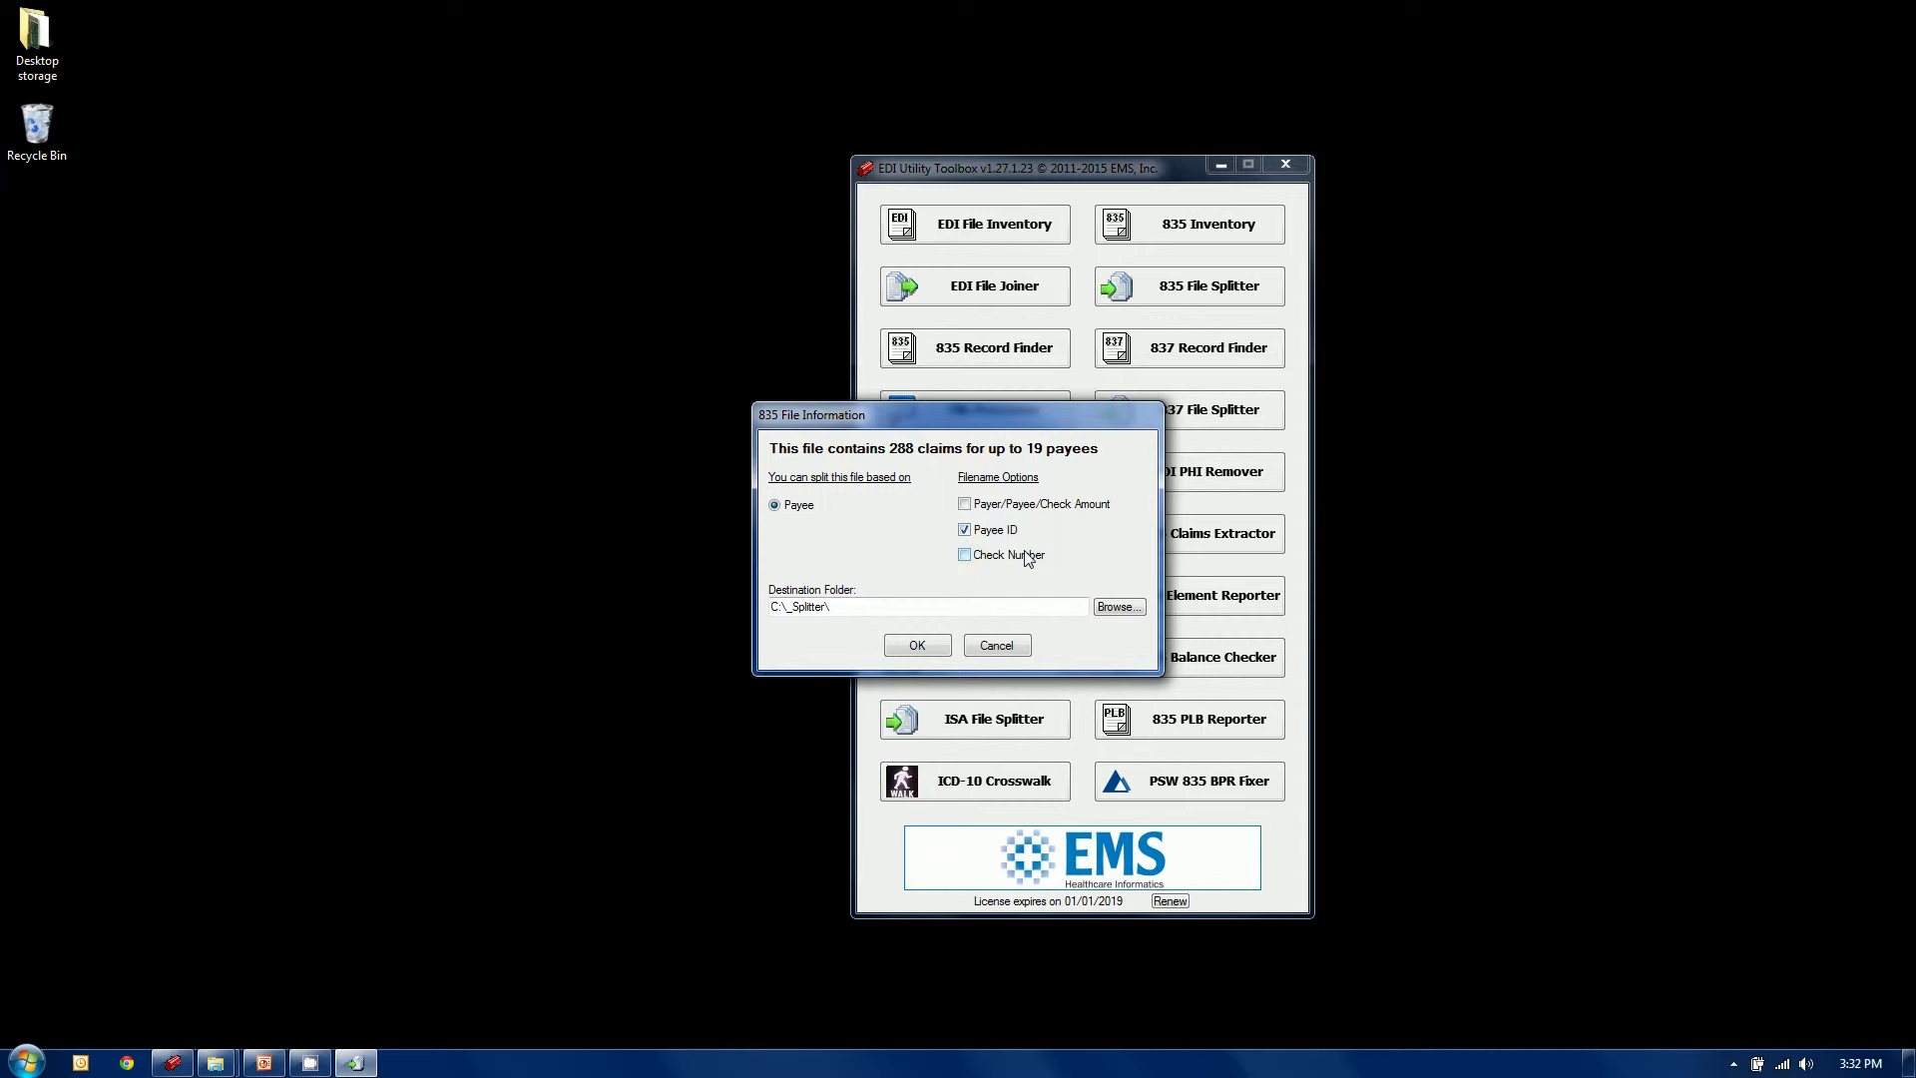
Output to C:\_Splitter\Completed Split Files and split the file by Payee into 19 files
click(1117, 609)
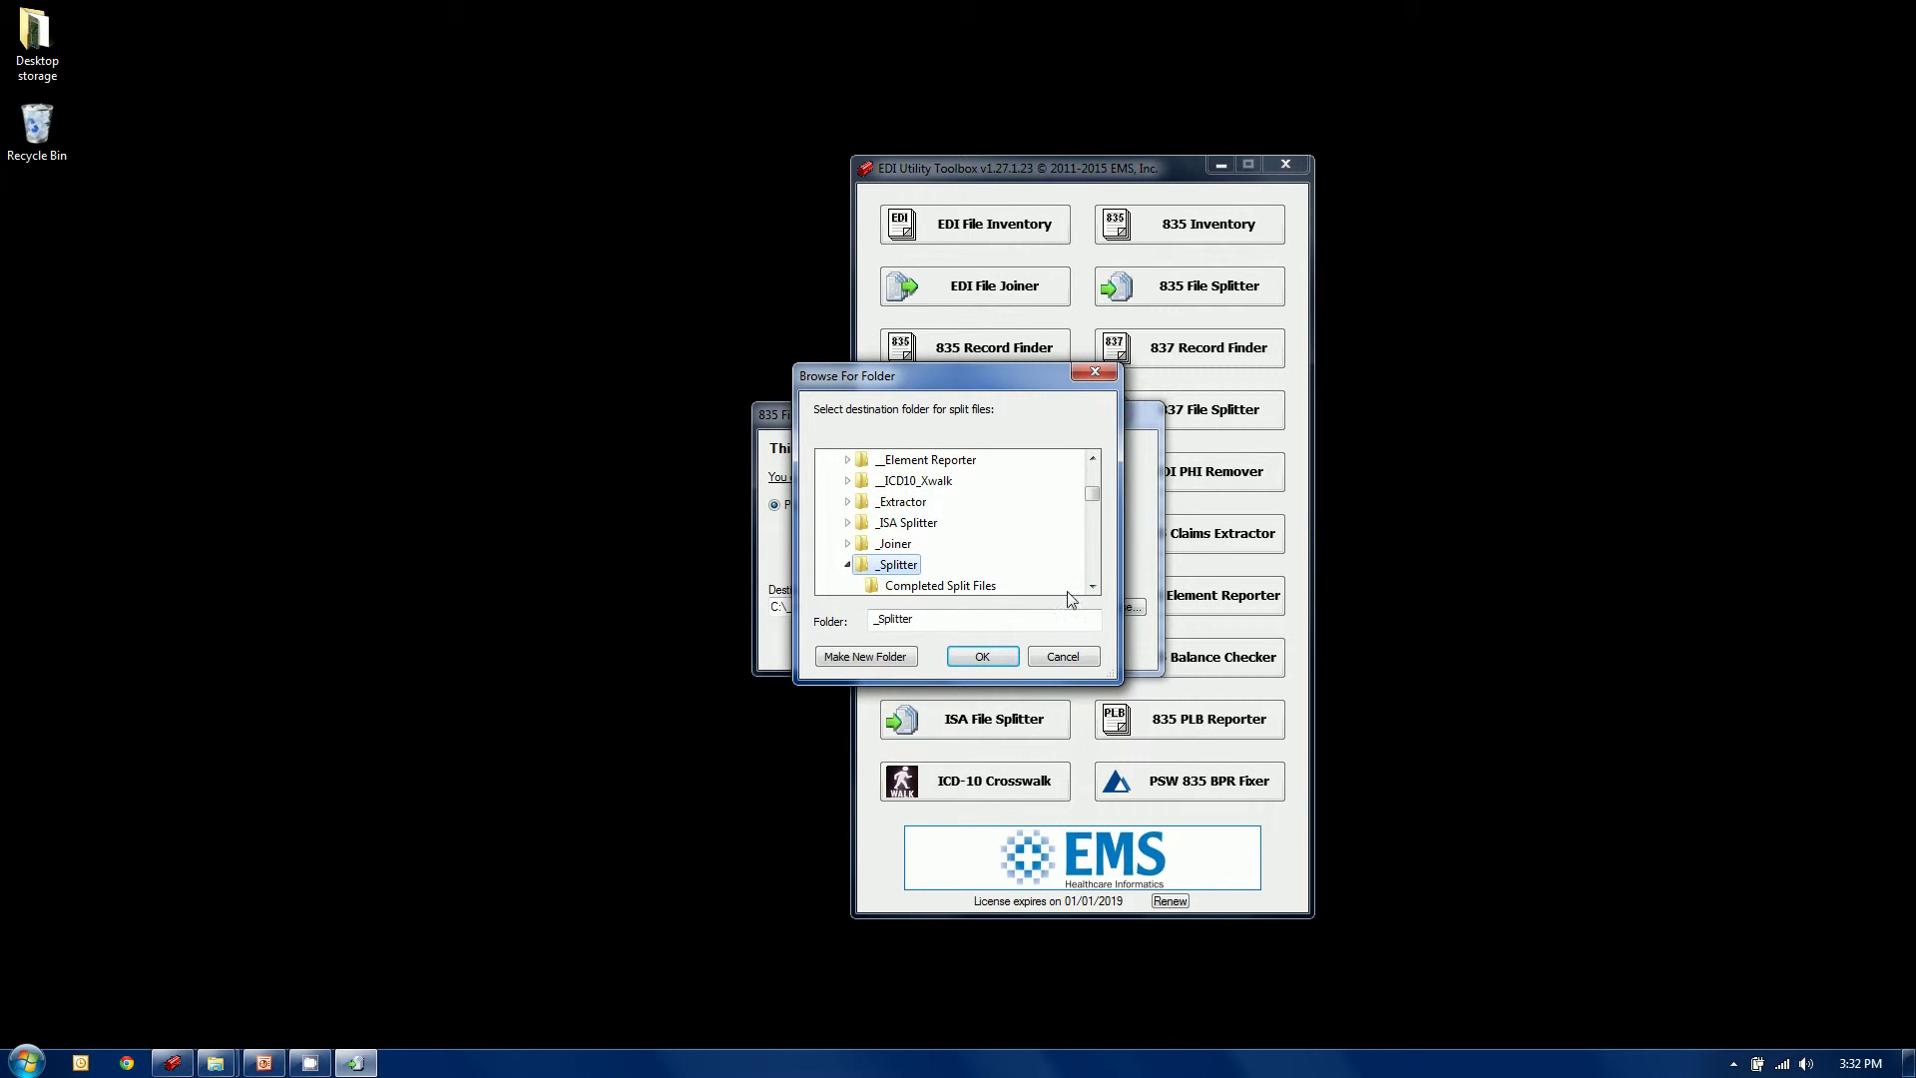
click(963, 586)
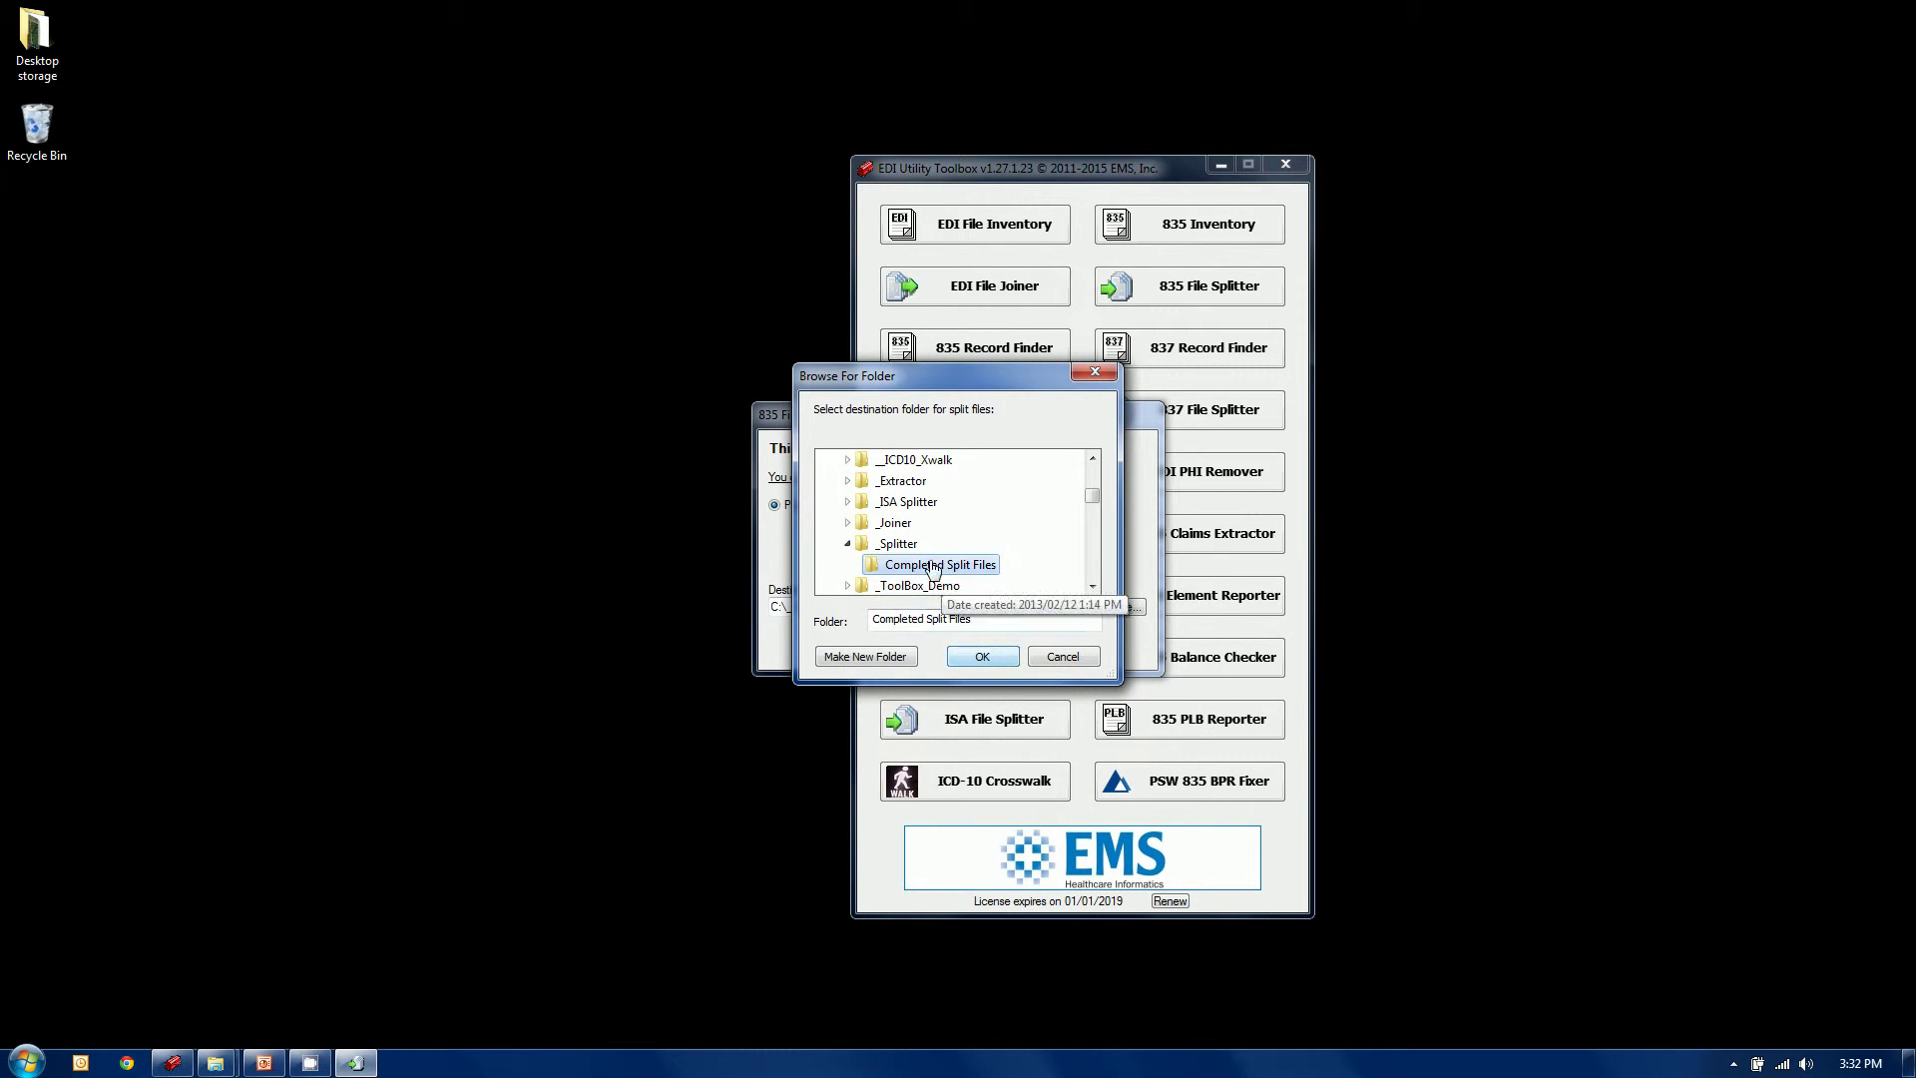
click(986, 656)
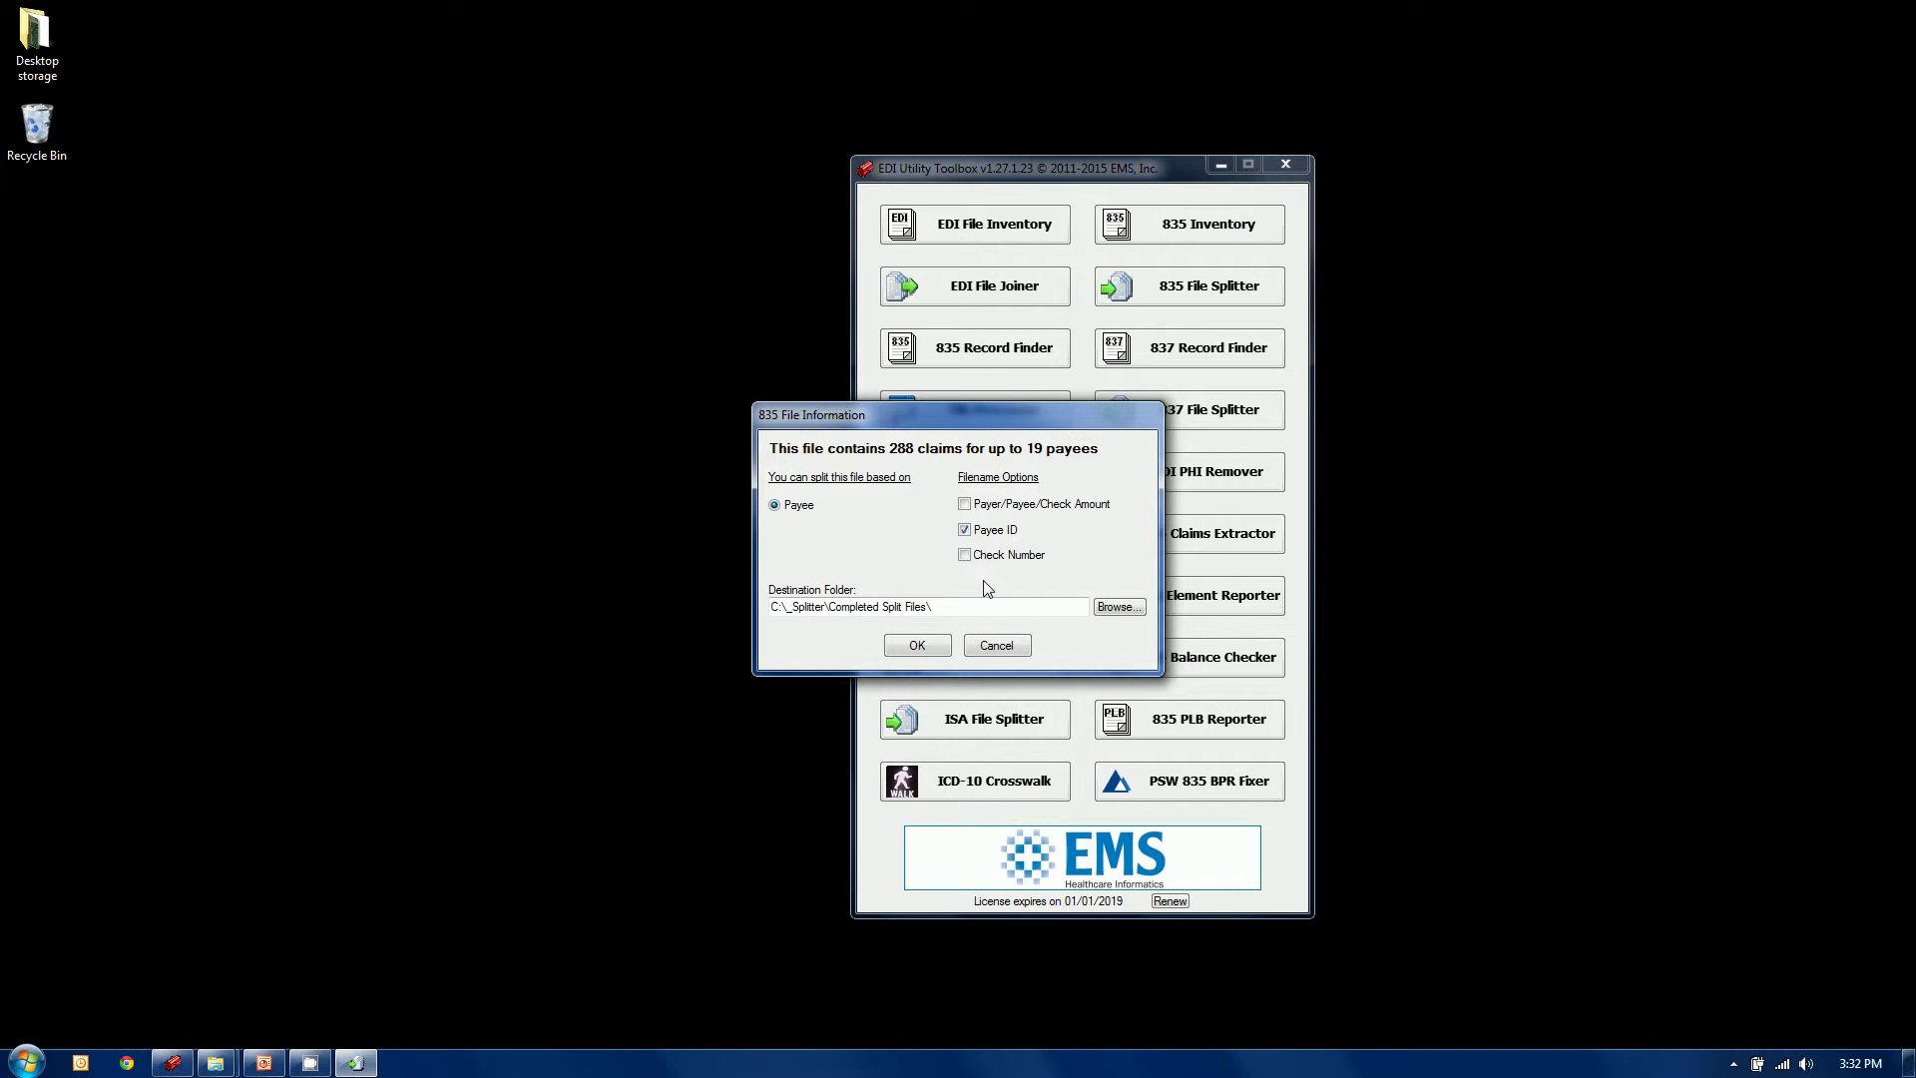
click(919, 644)
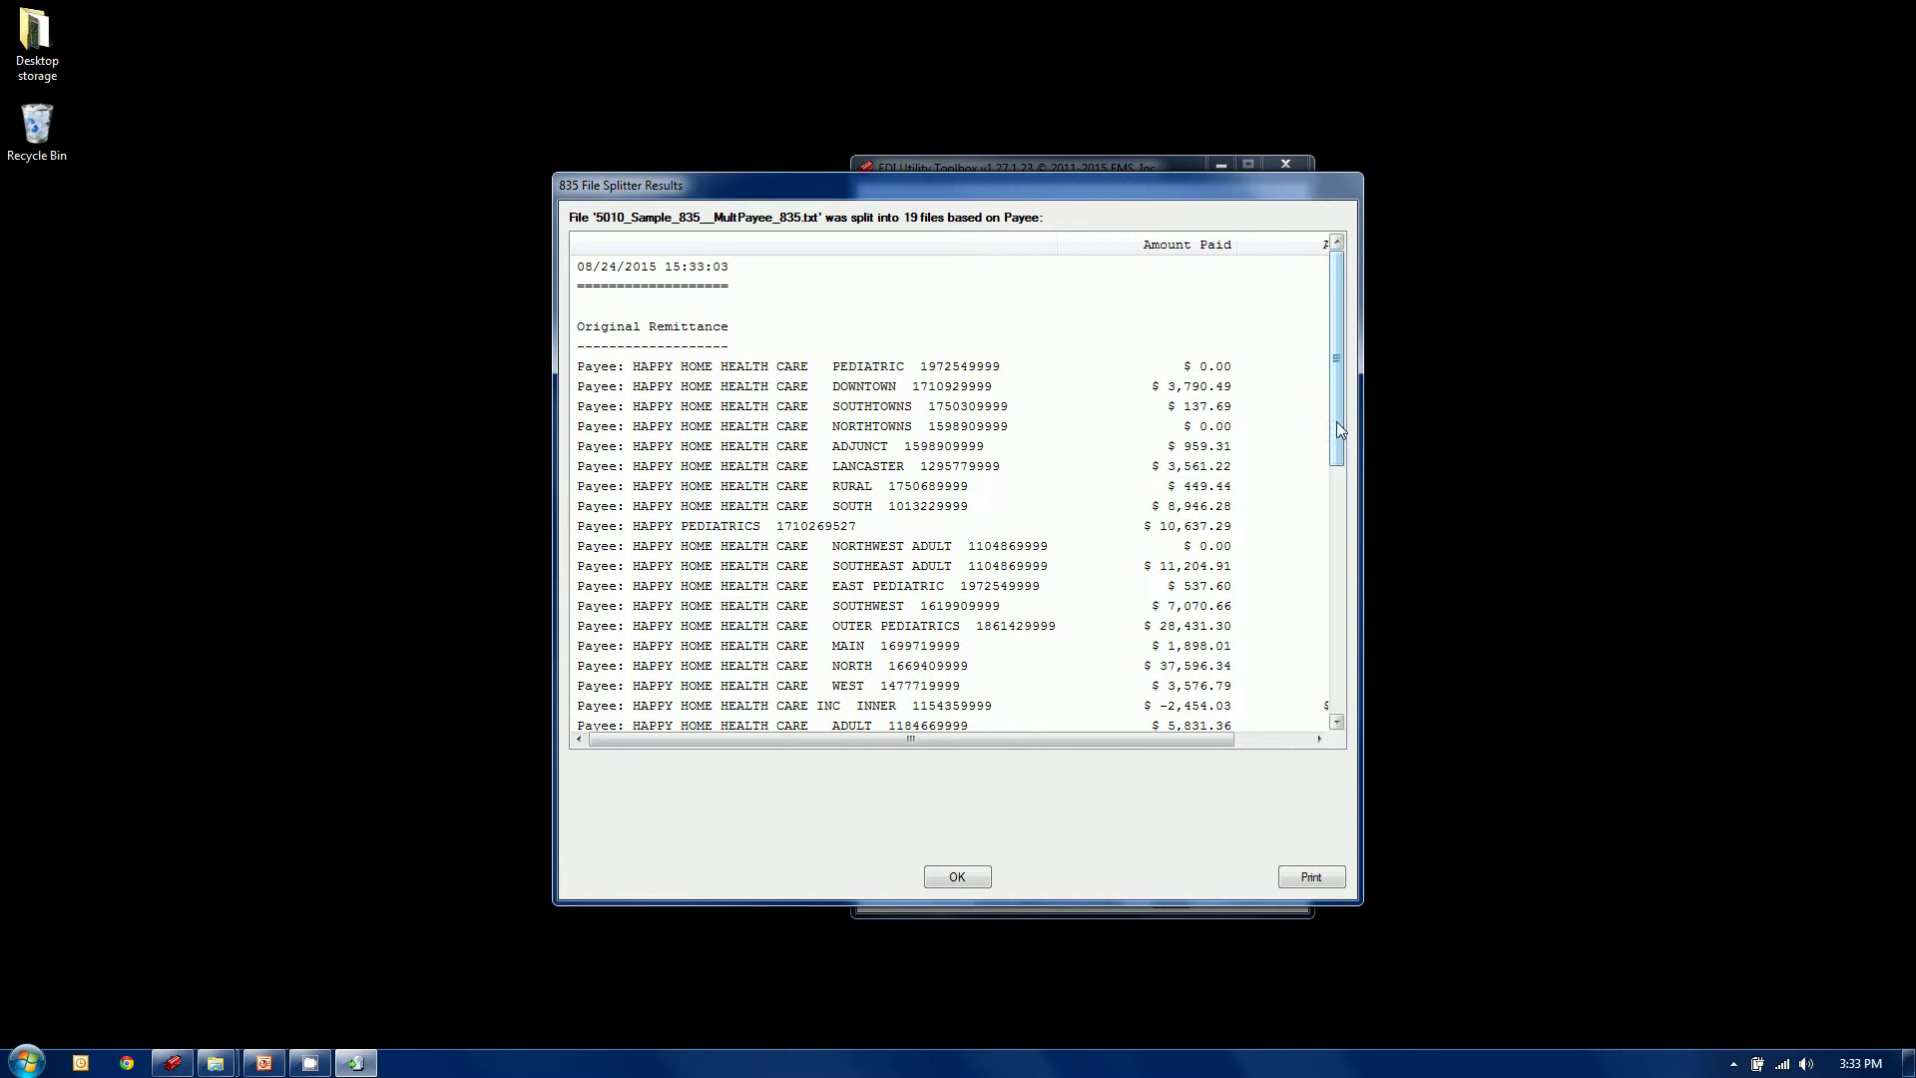
drag(1337, 421, 1340, 480)
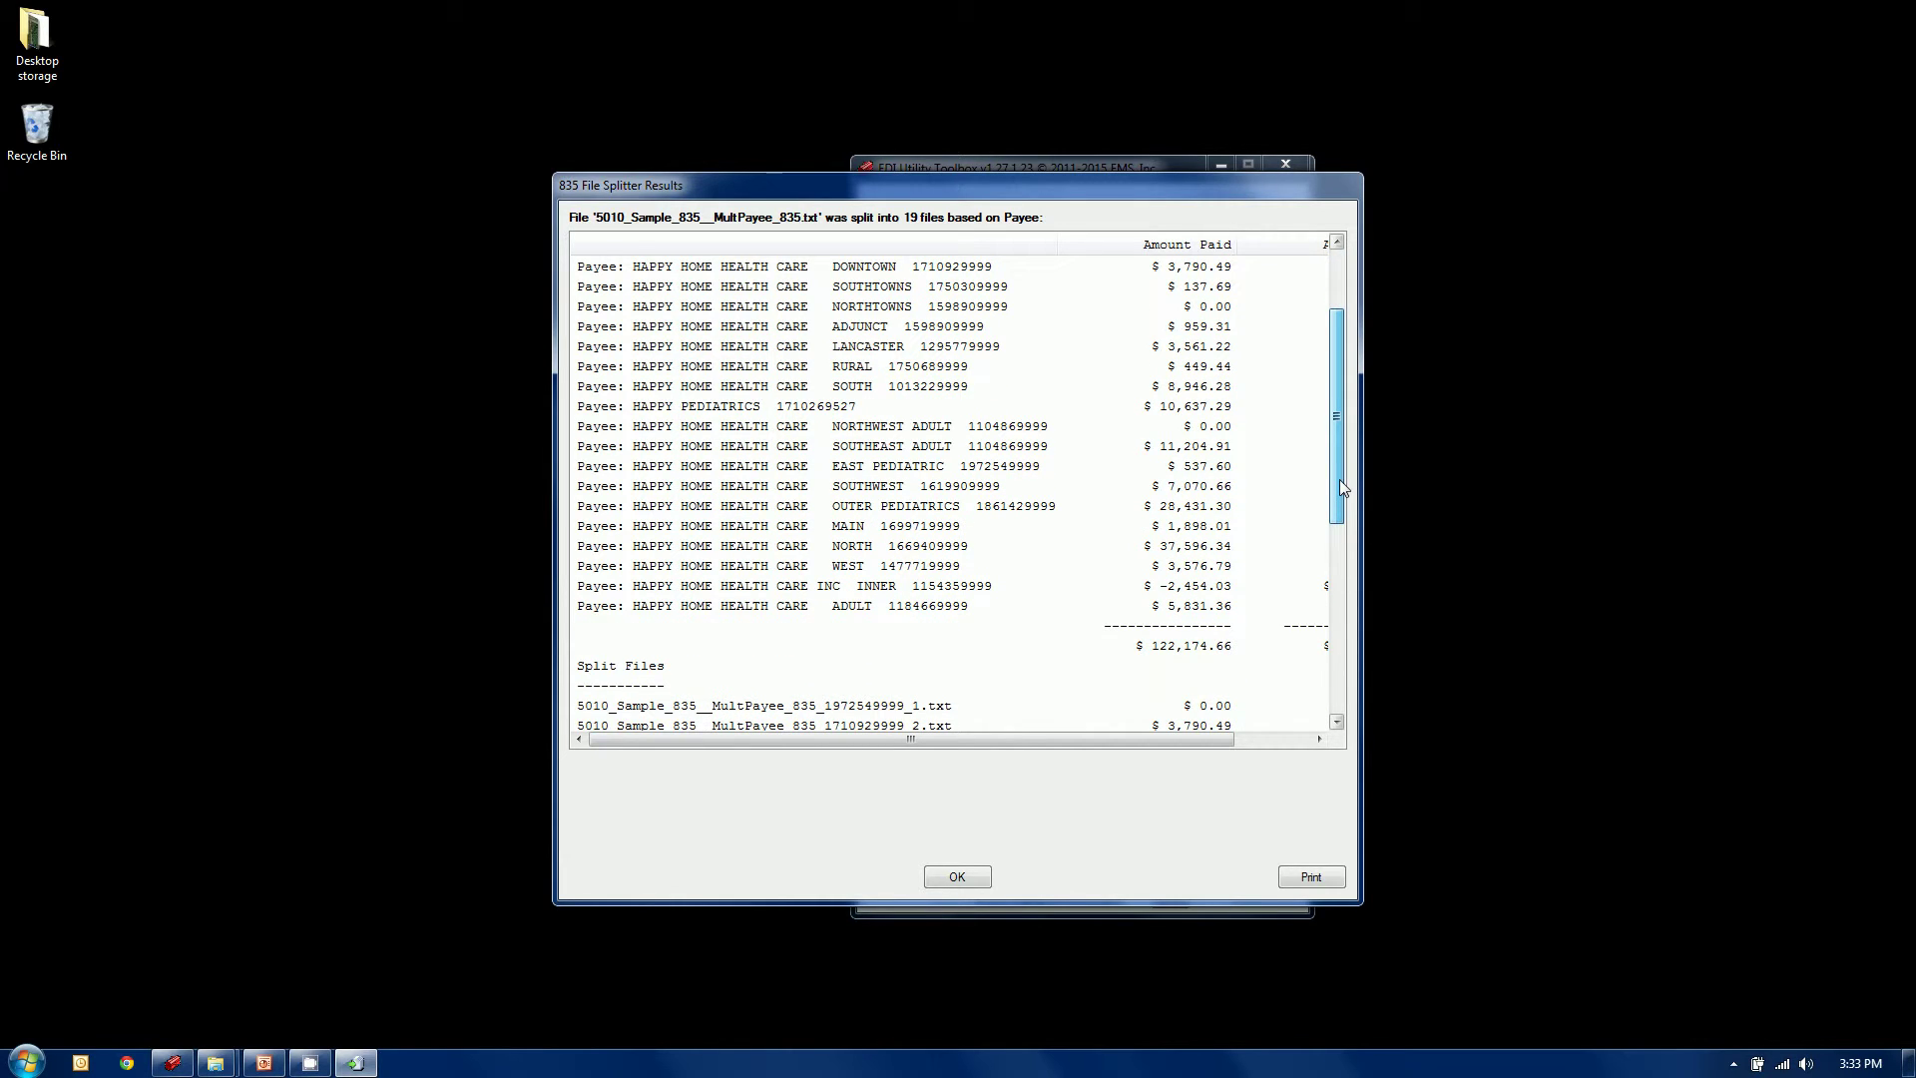
drag(1341, 485, 1341, 519)
drag(1182, 739, 1257, 738)
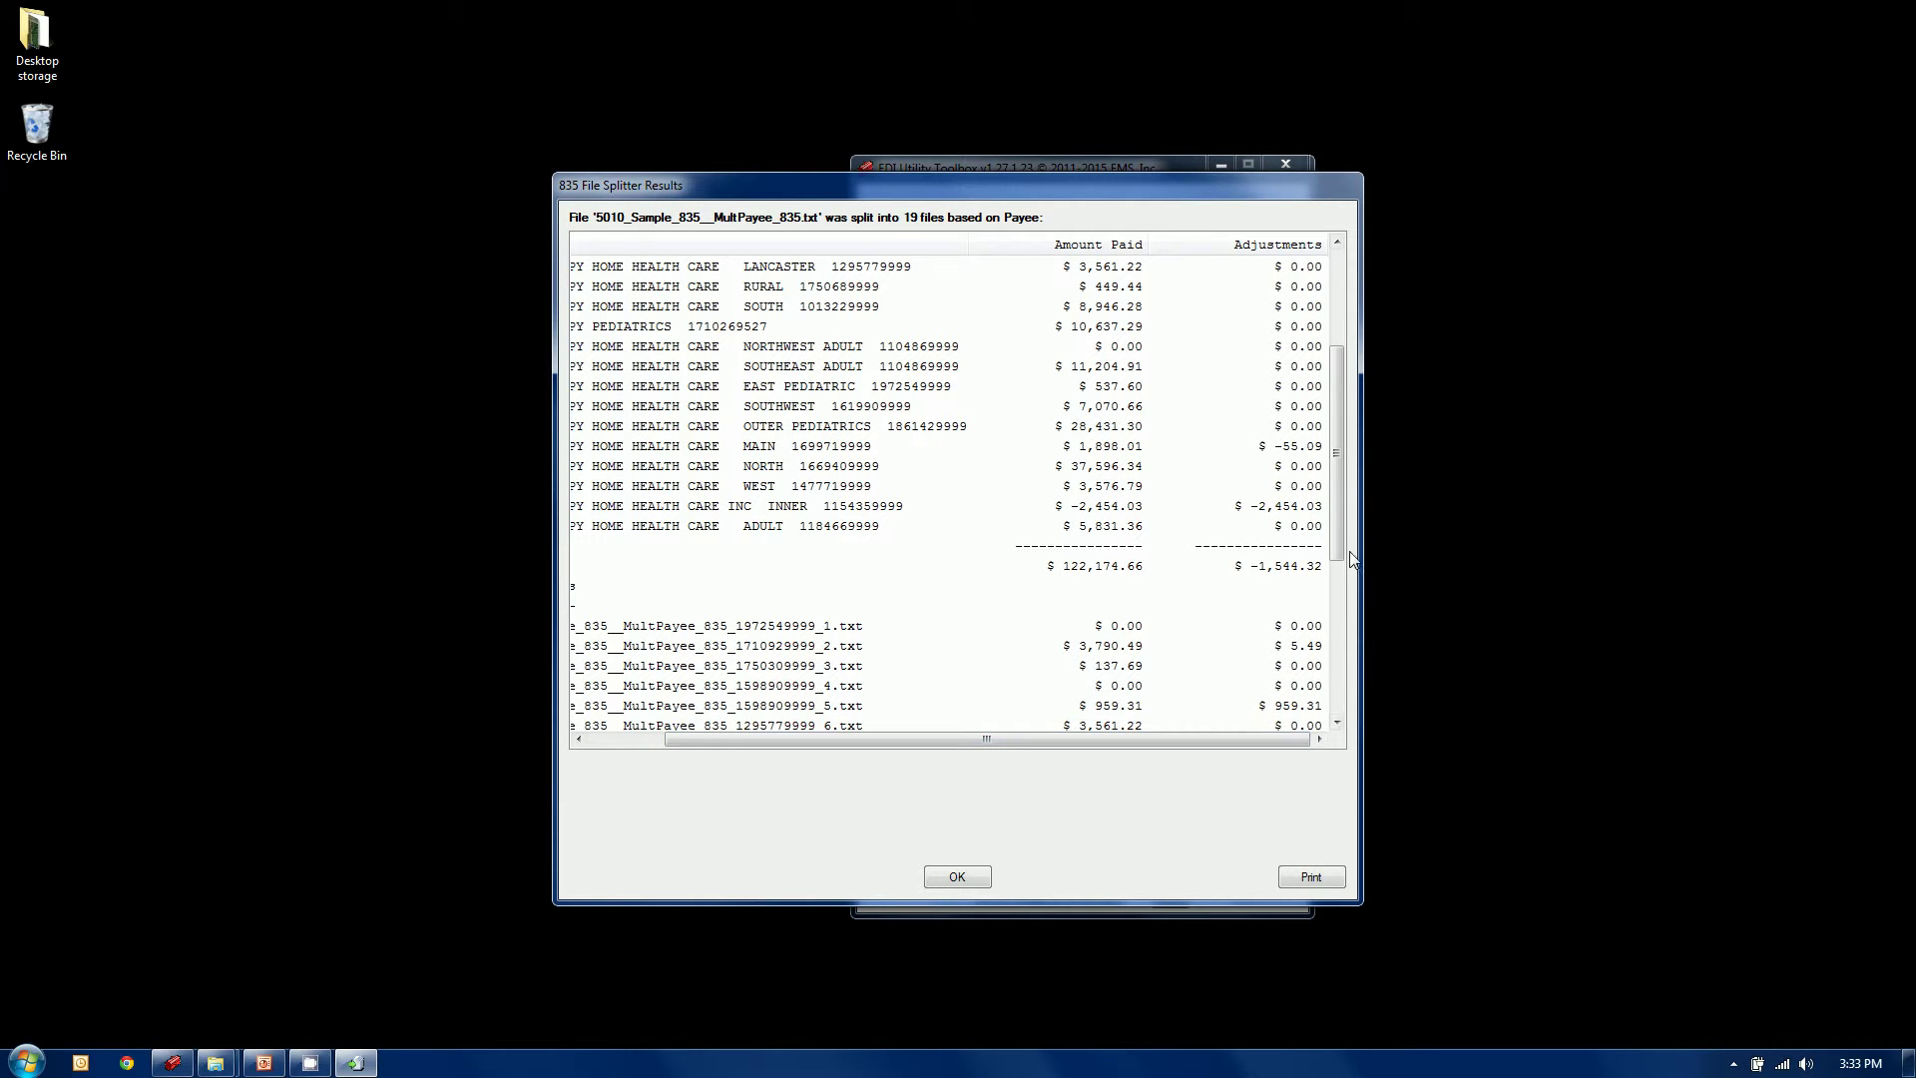
drag(1338, 555, 1180, 758)
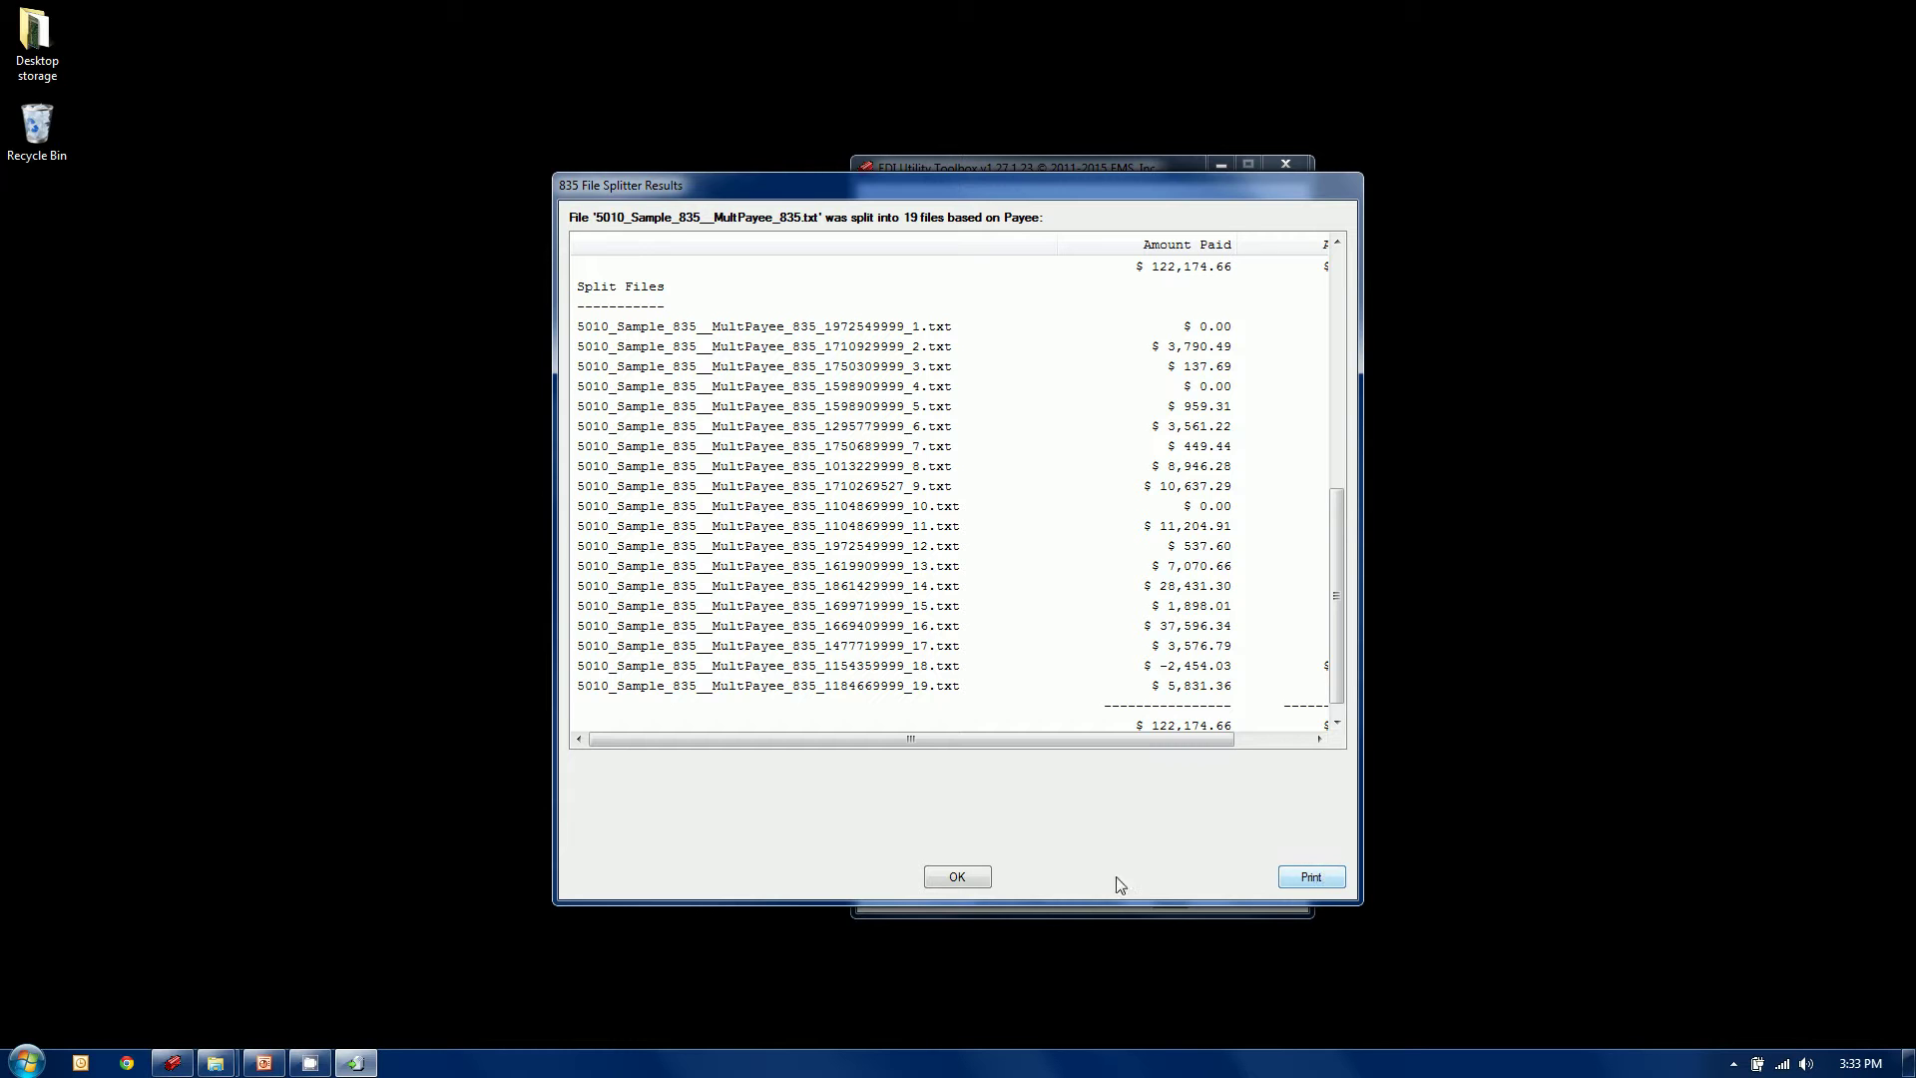
Close the split results and open Completed Split Files to review the 19 split files
click(957, 877)
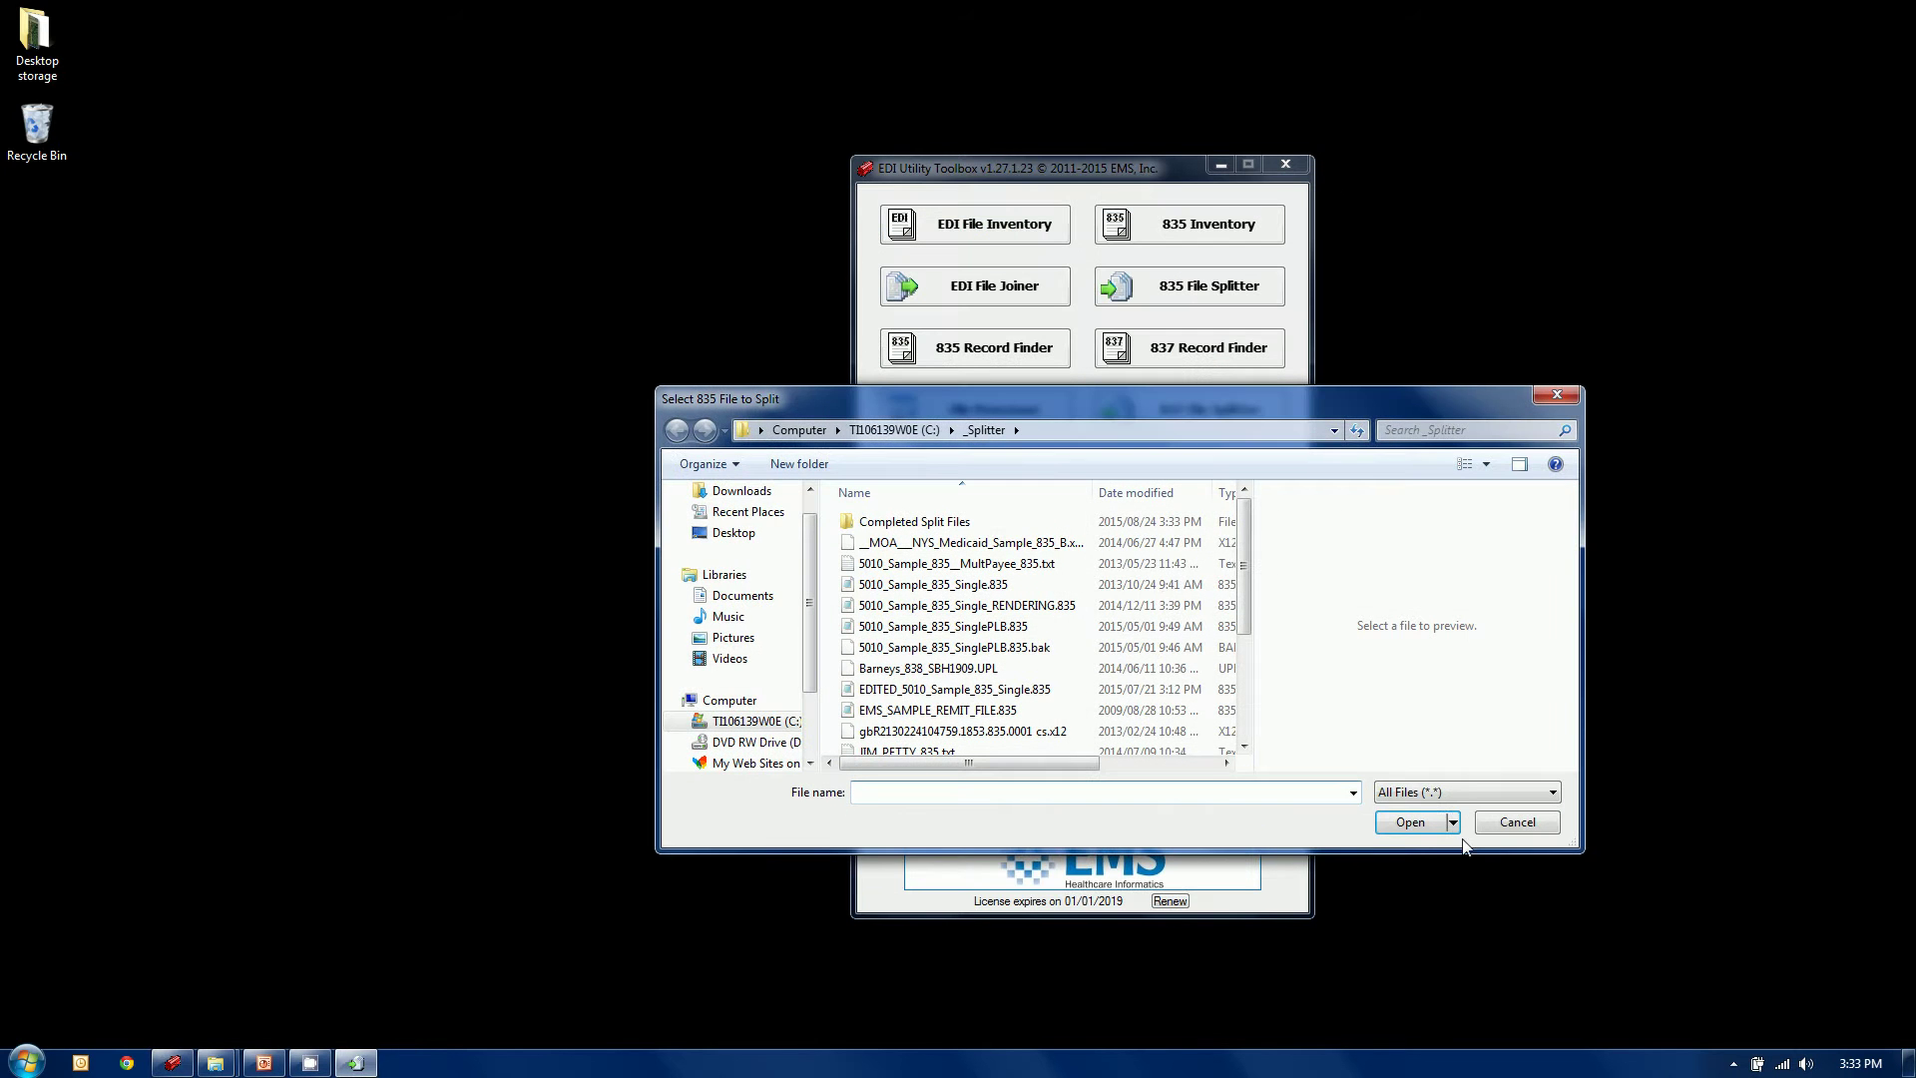
click(1489, 824)
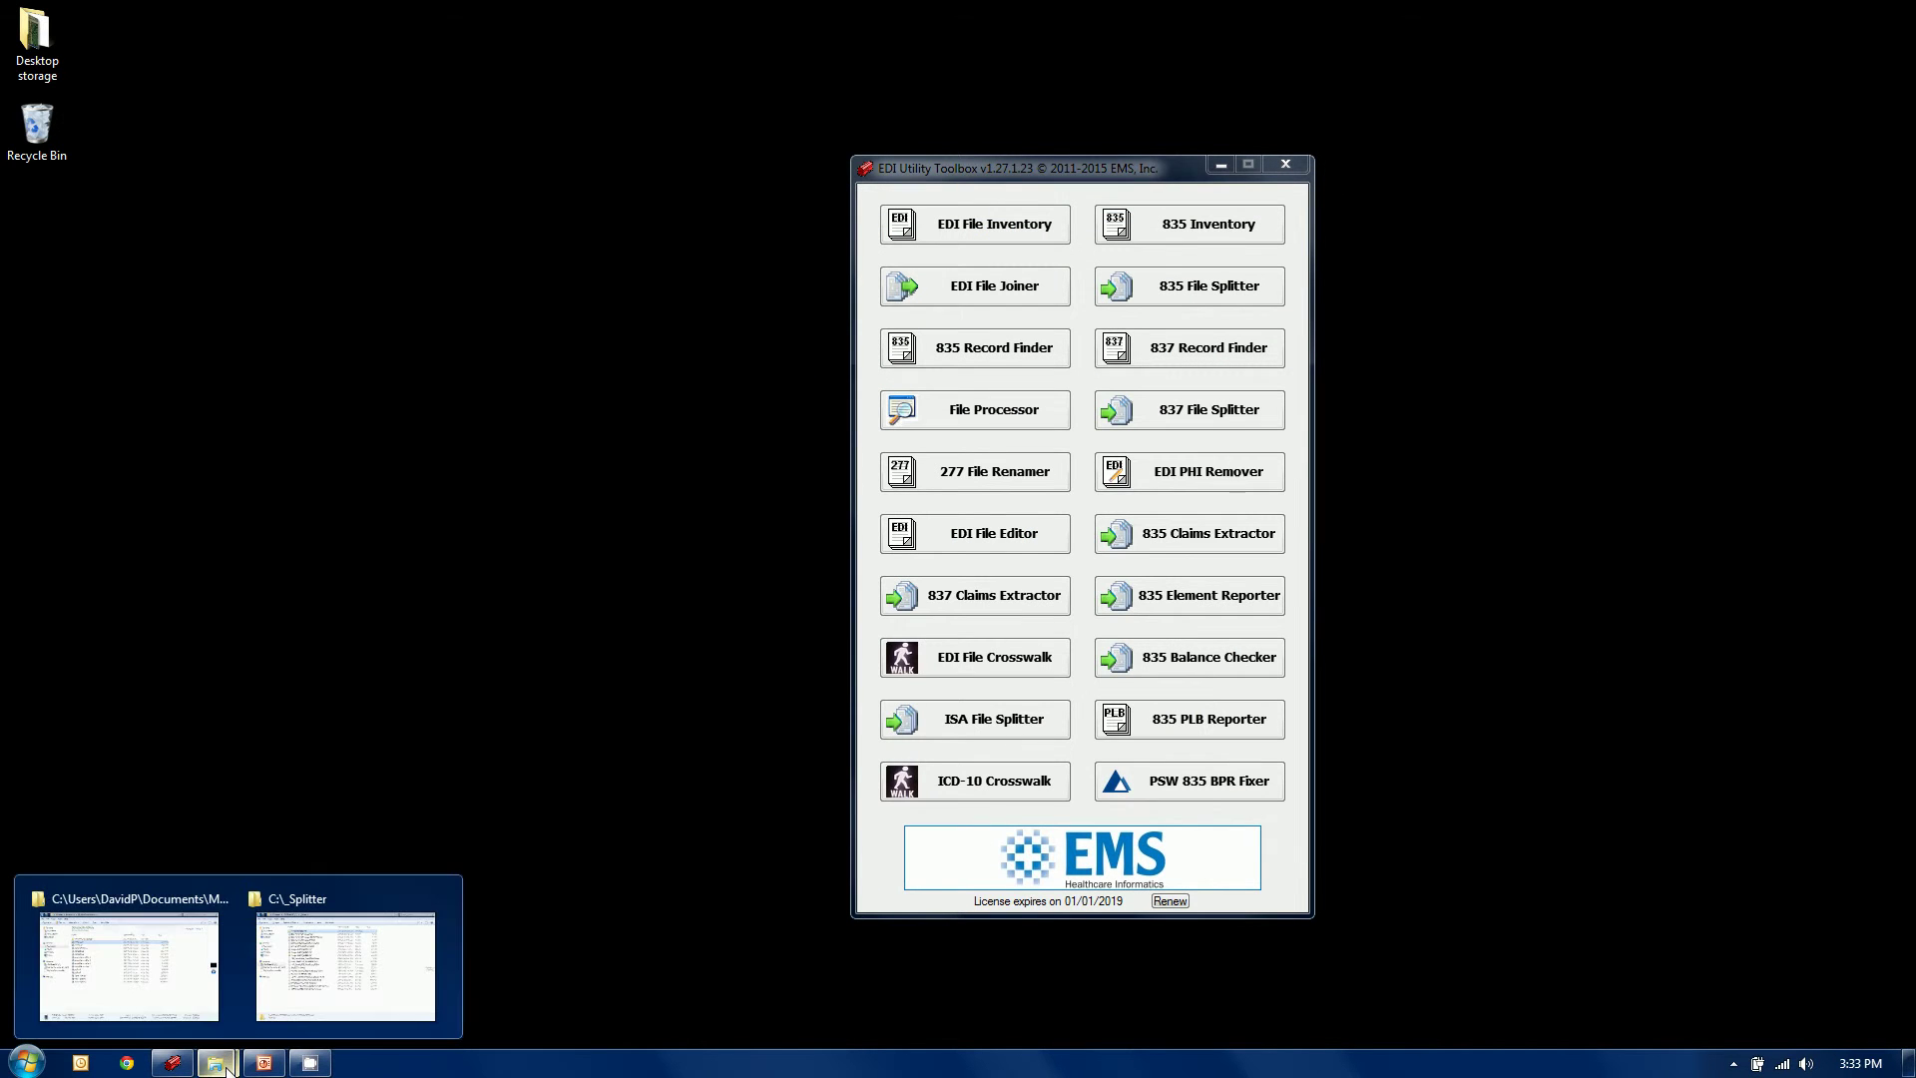
mouse_move(216, 1061)
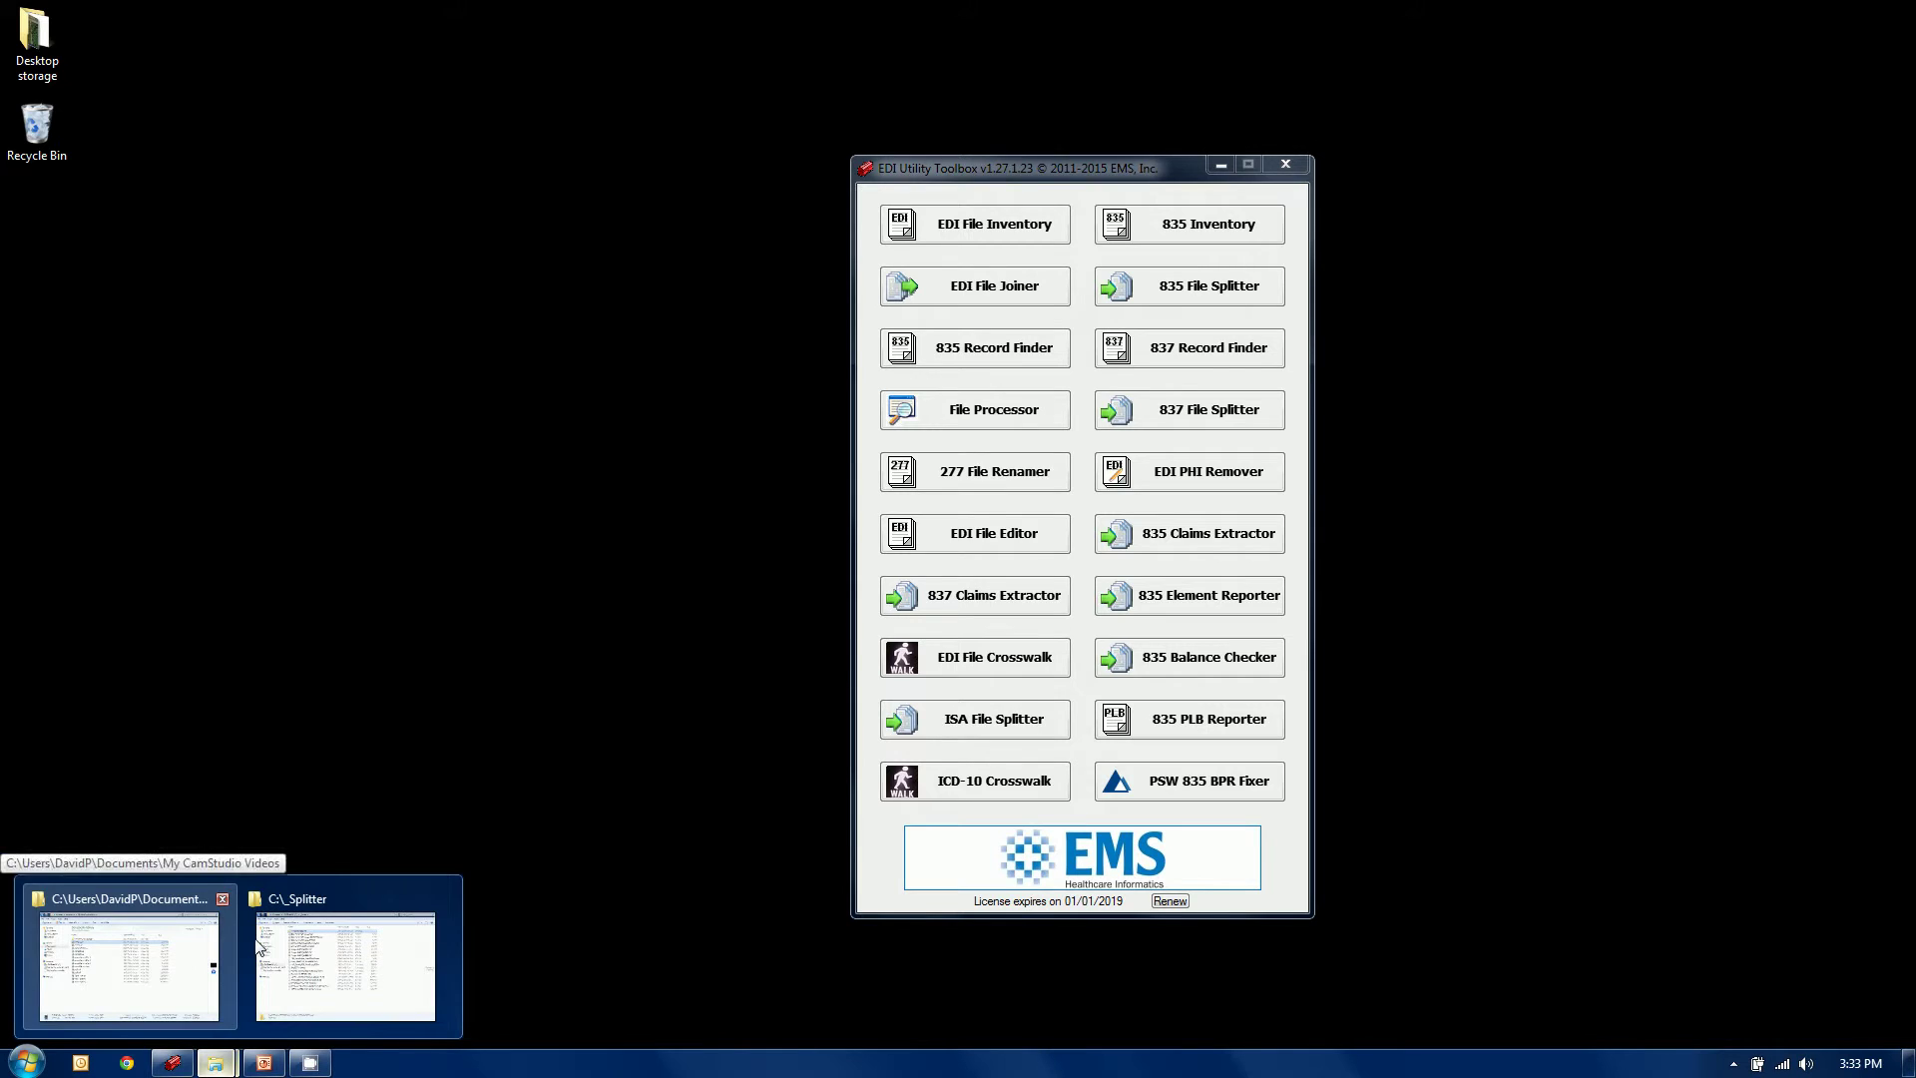
click(345, 963)
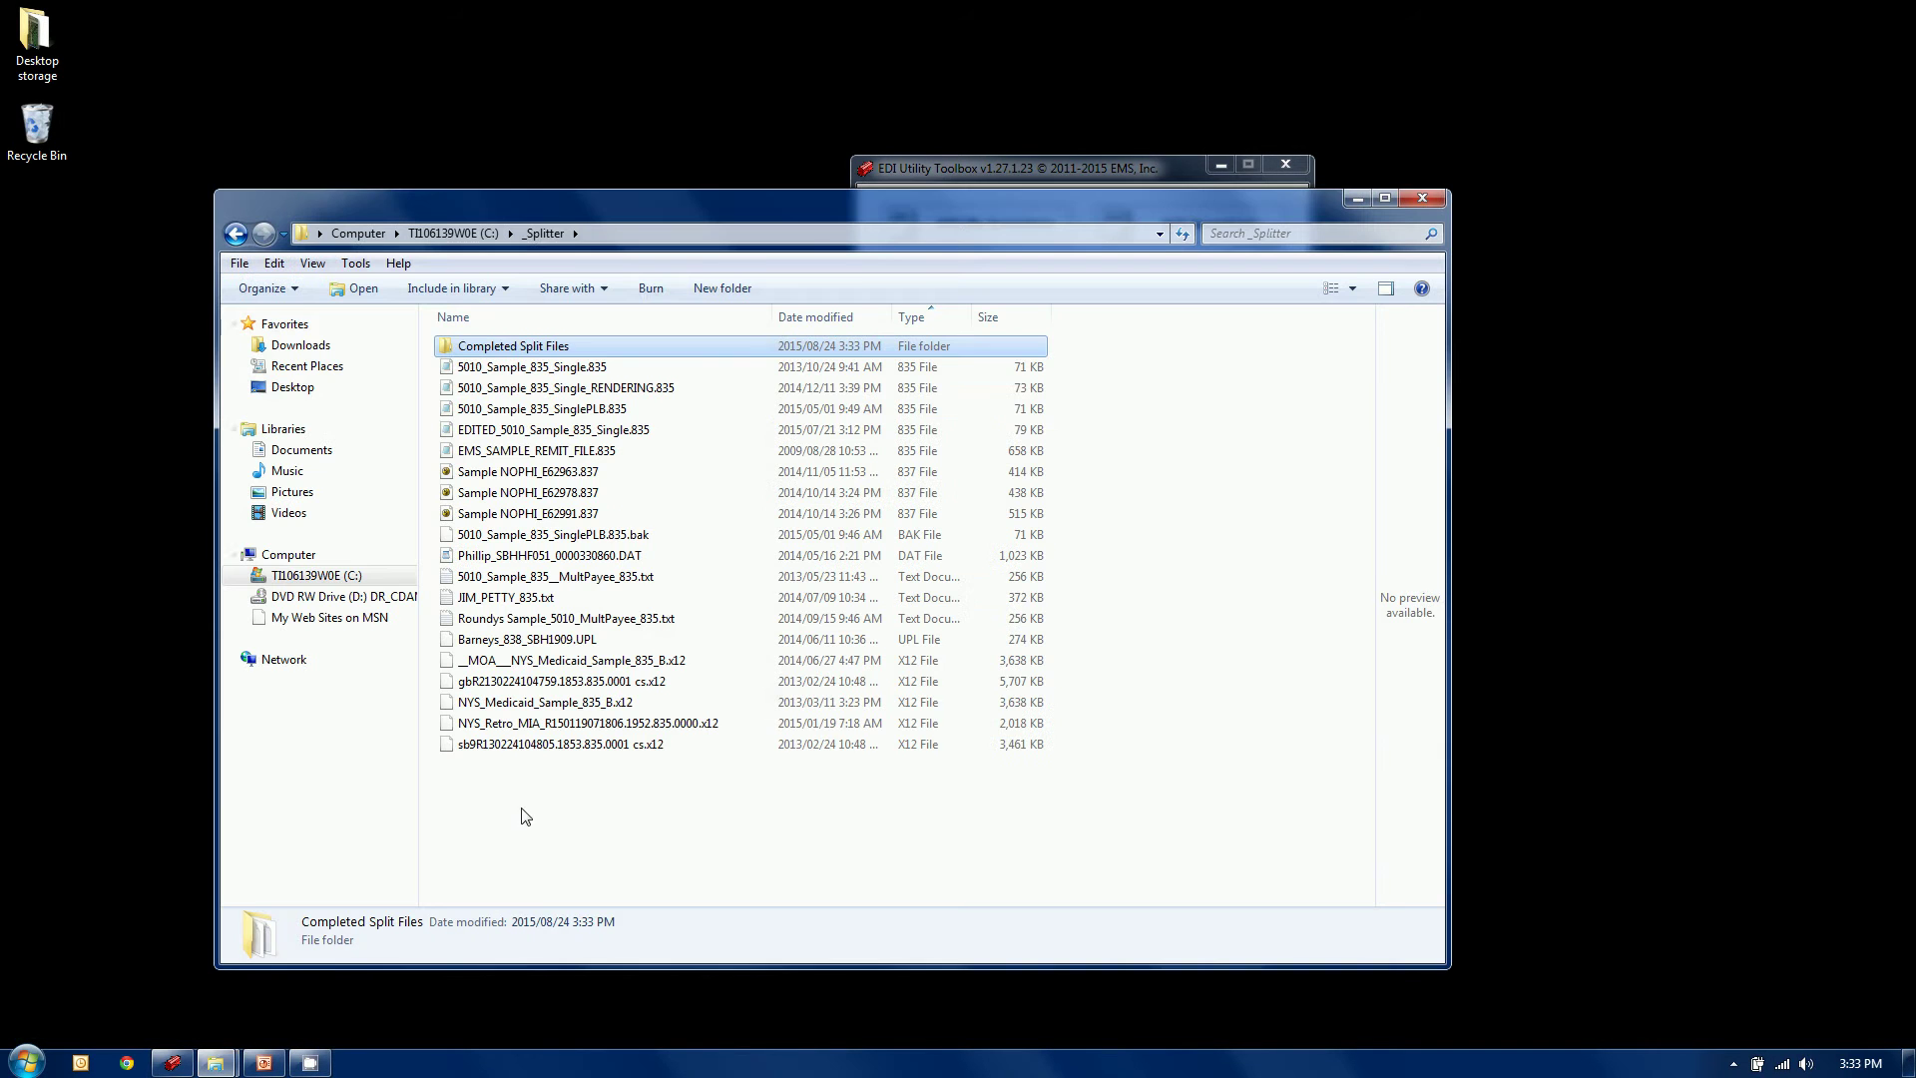
double_click(545, 354)
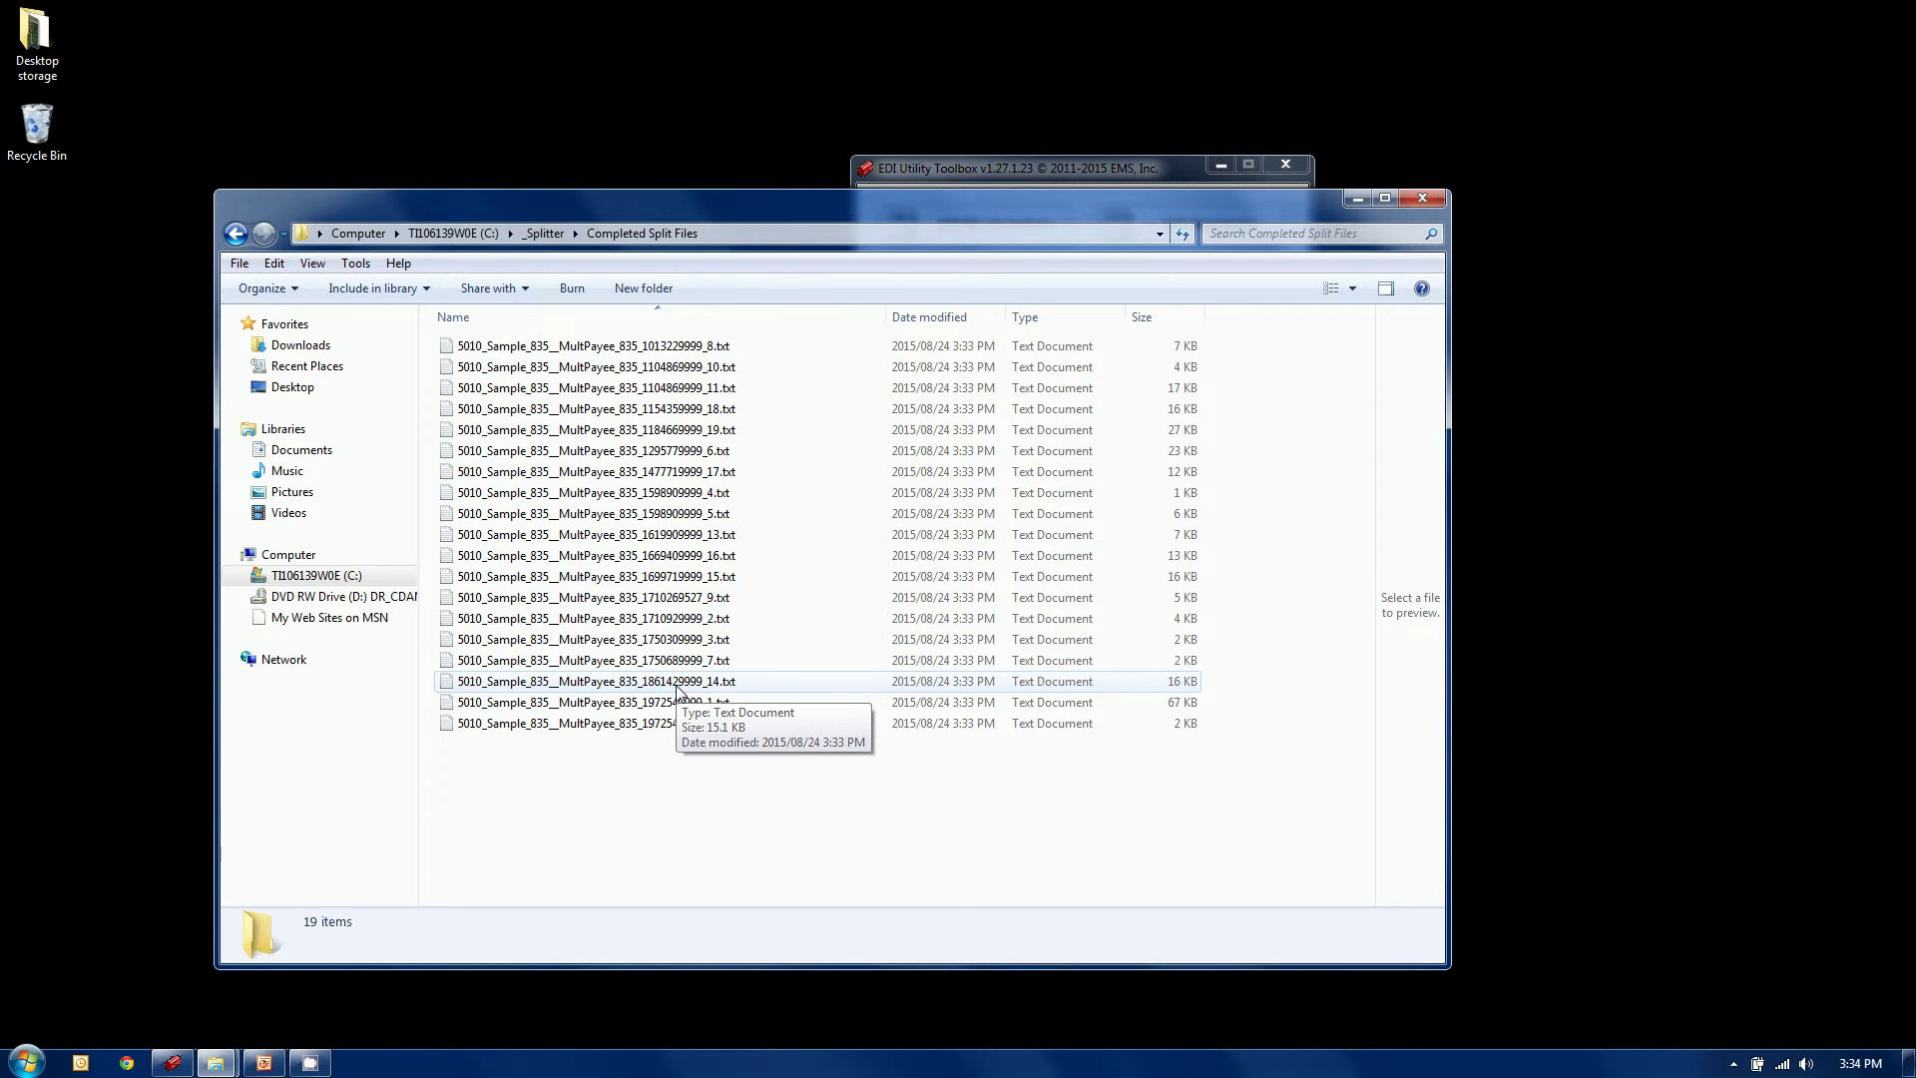
Permanently delete all 19 split files and return to the _Splitter folder
drag(855, 796, 475, 337)
key(shift+Delete)
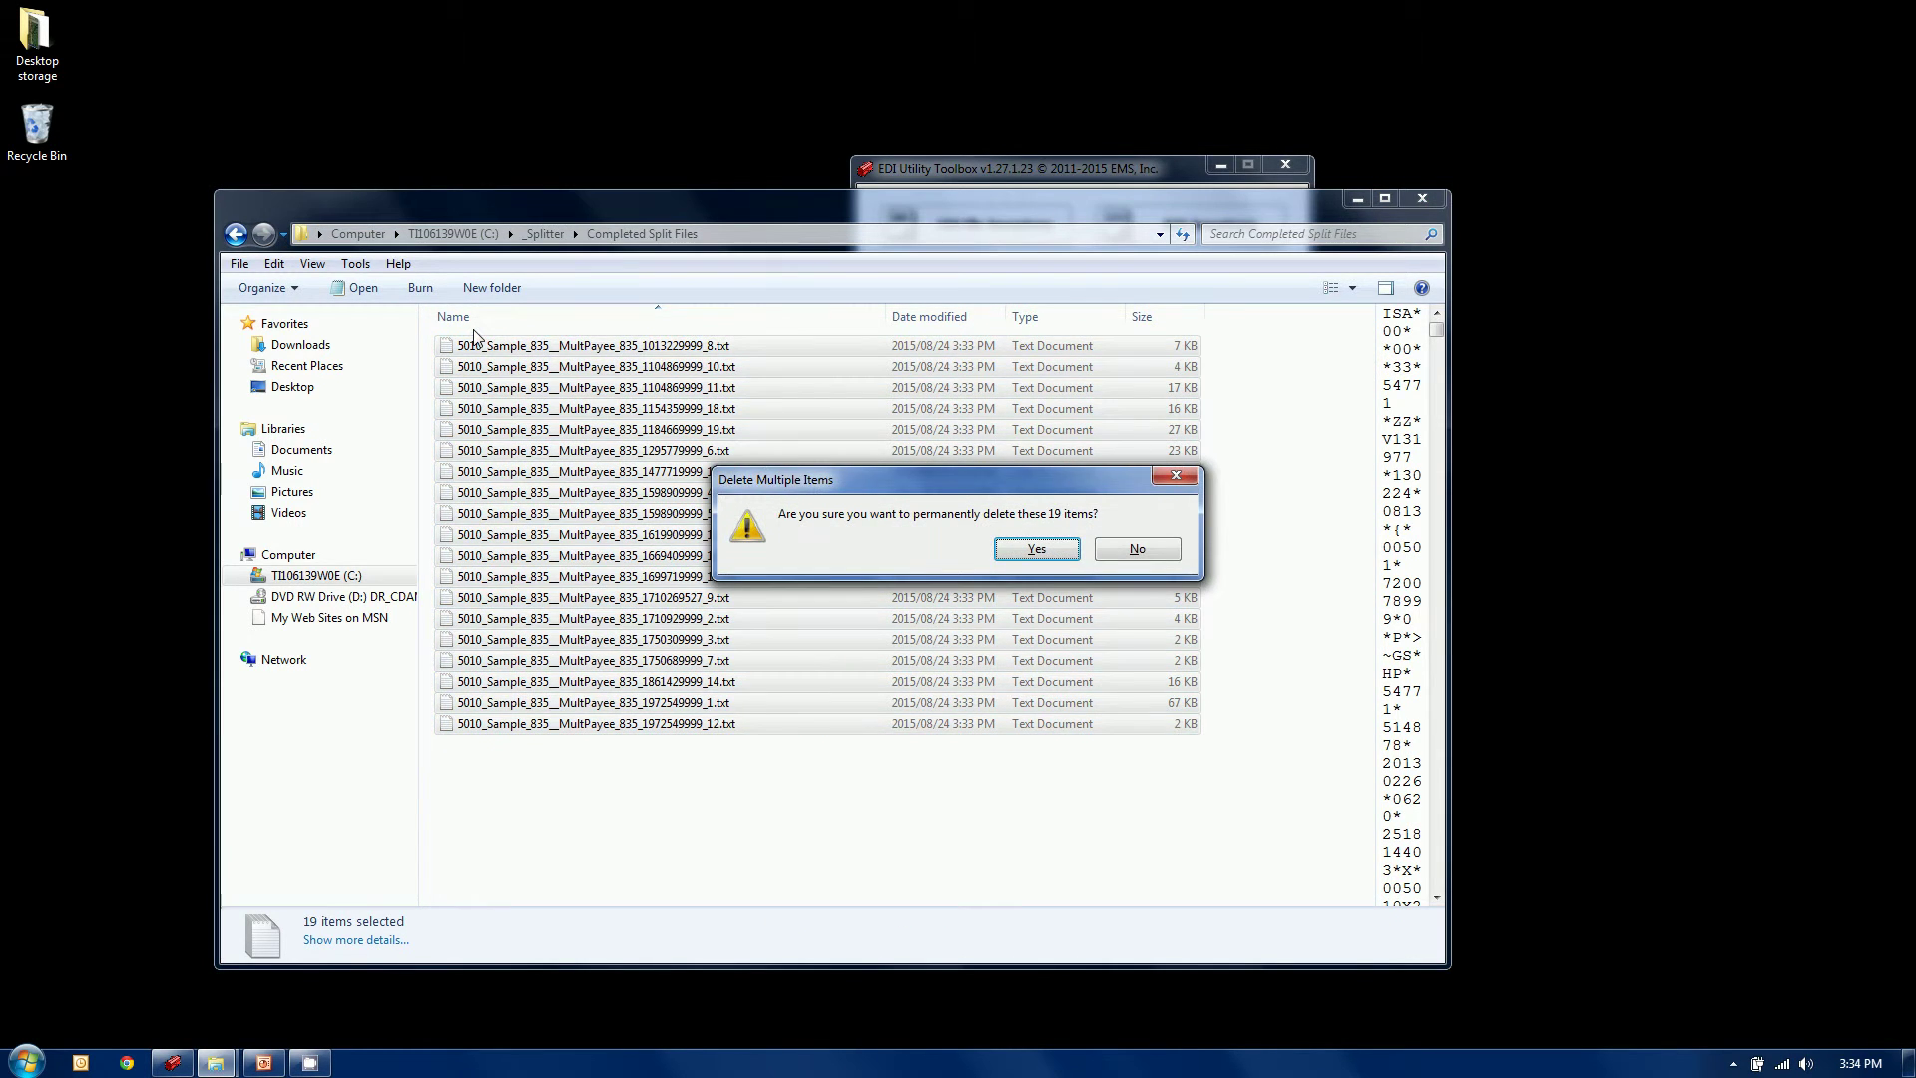
key(Return)
click(544, 232)
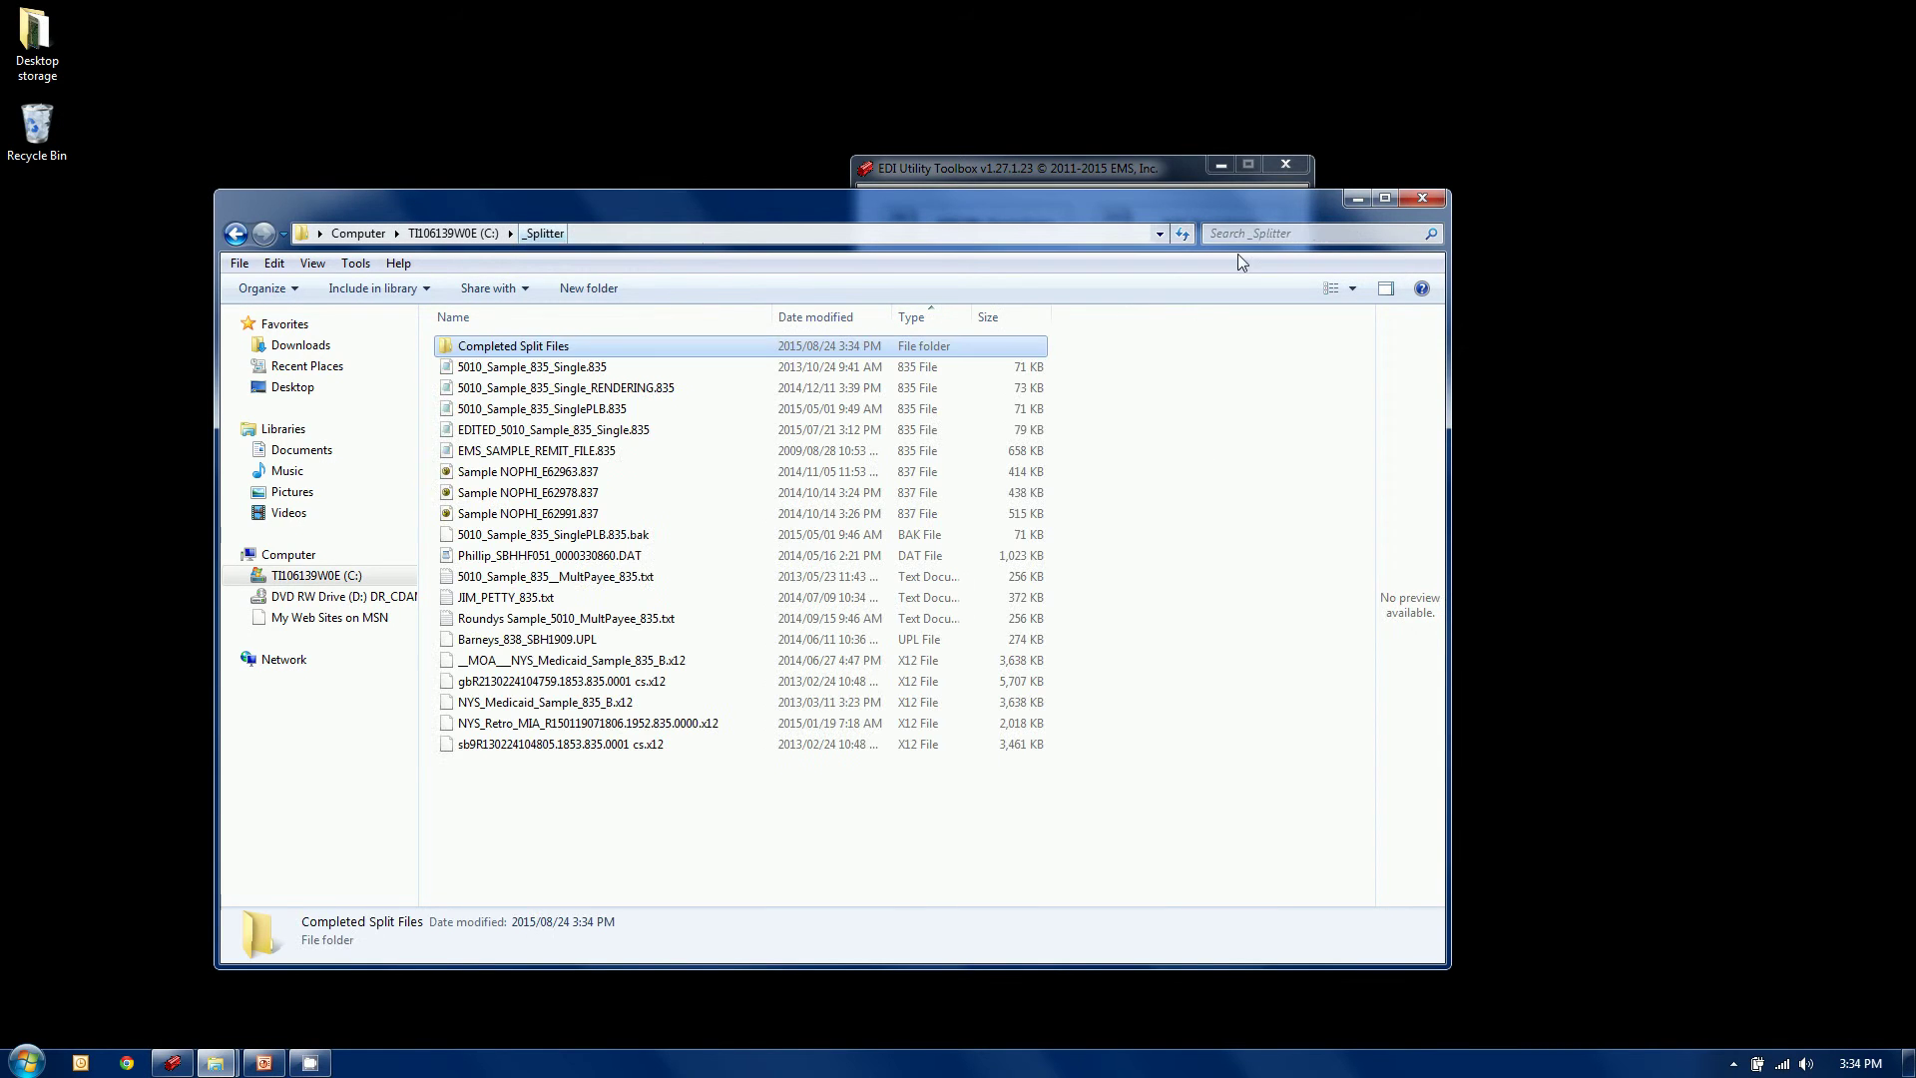
Load 5010_Sample_835_Single_RENDERING.835 into the splitter and choose splitting by number of claims or files
click(1356, 200)
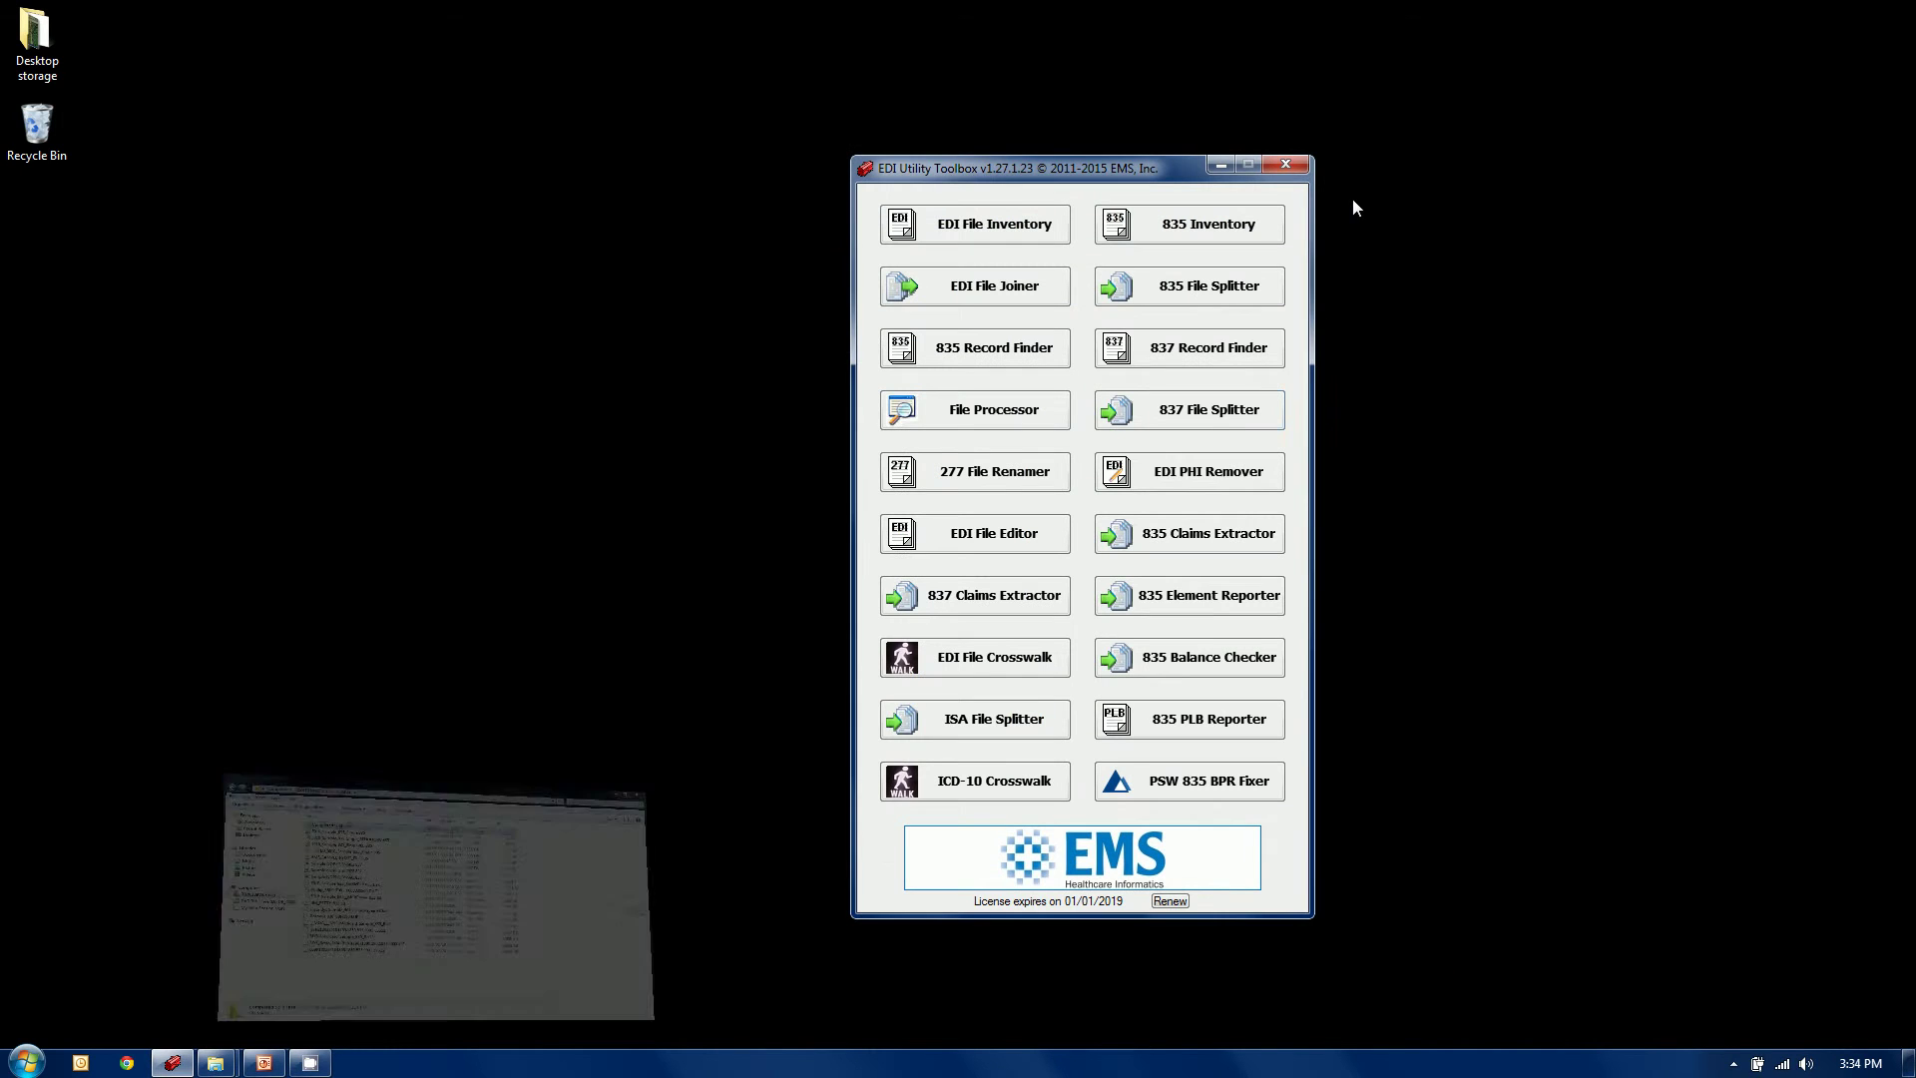
click(1217, 289)
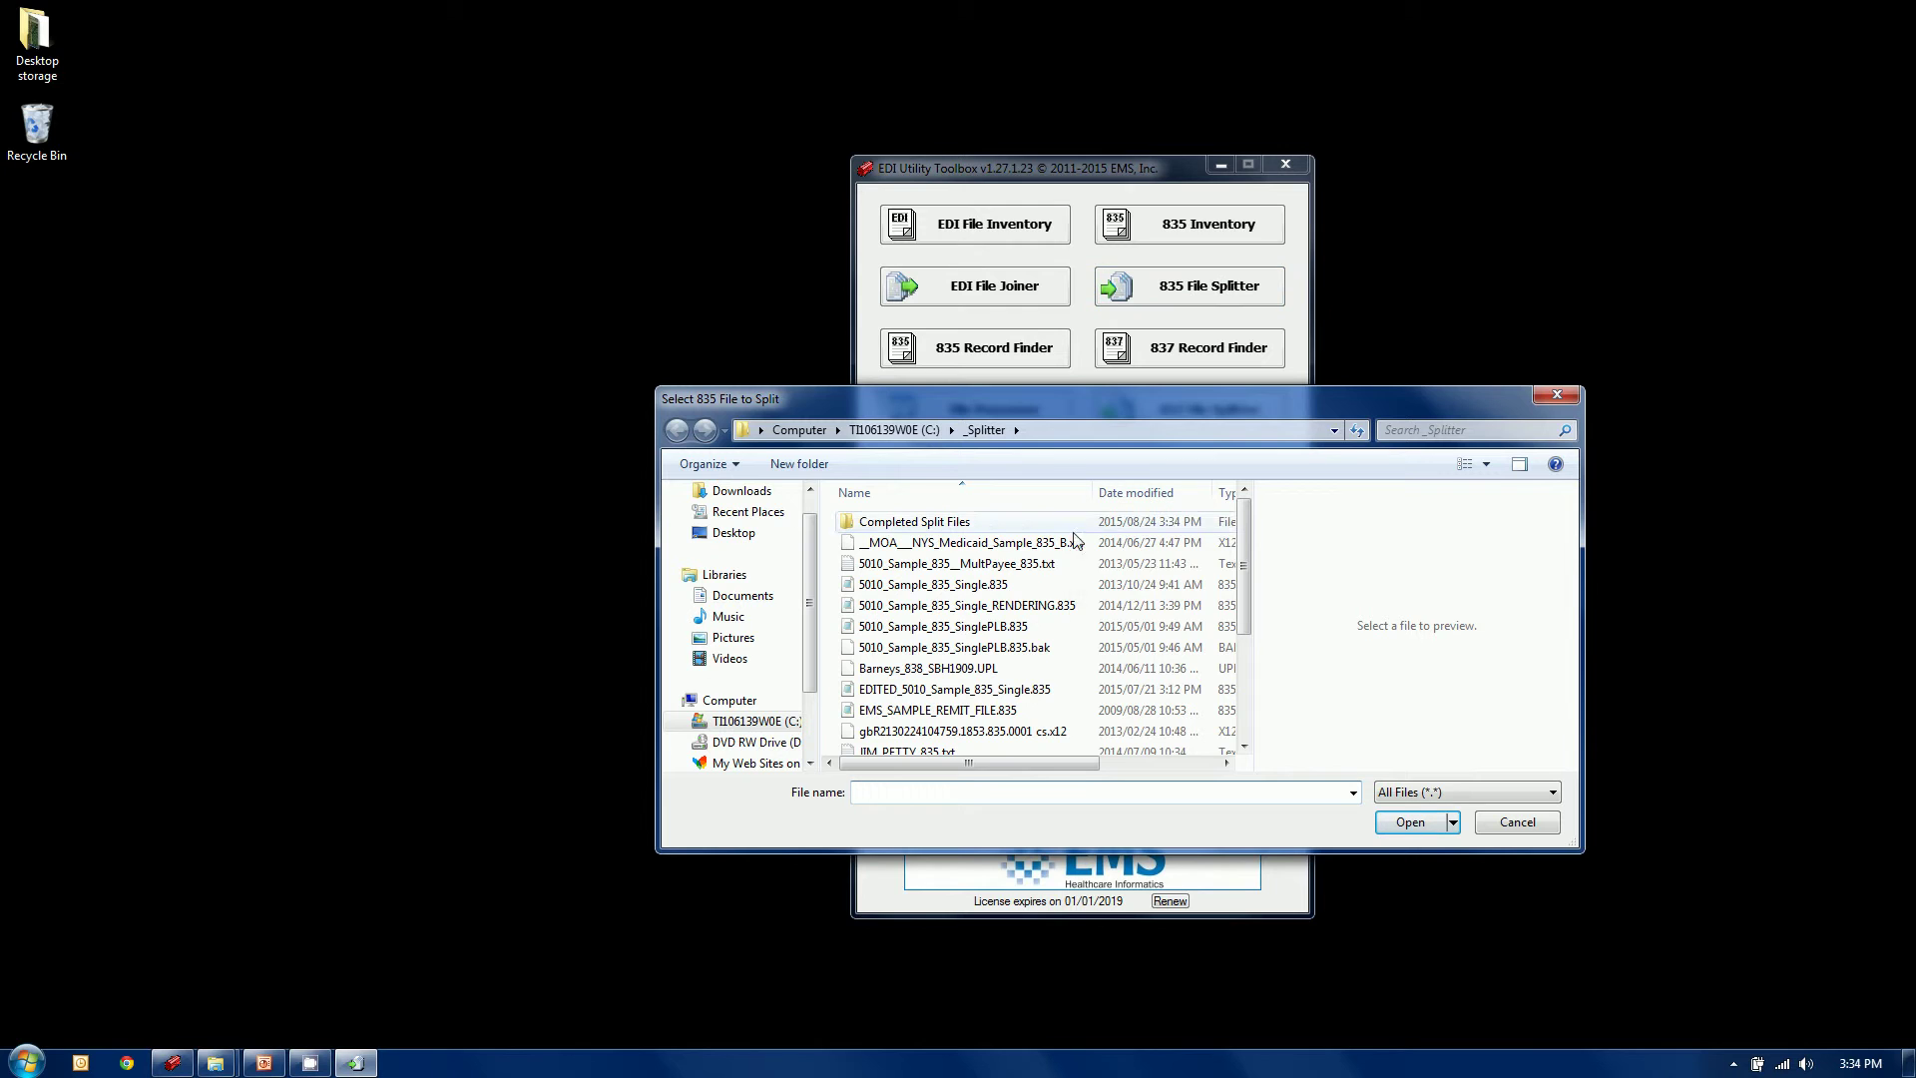
click(983, 605)
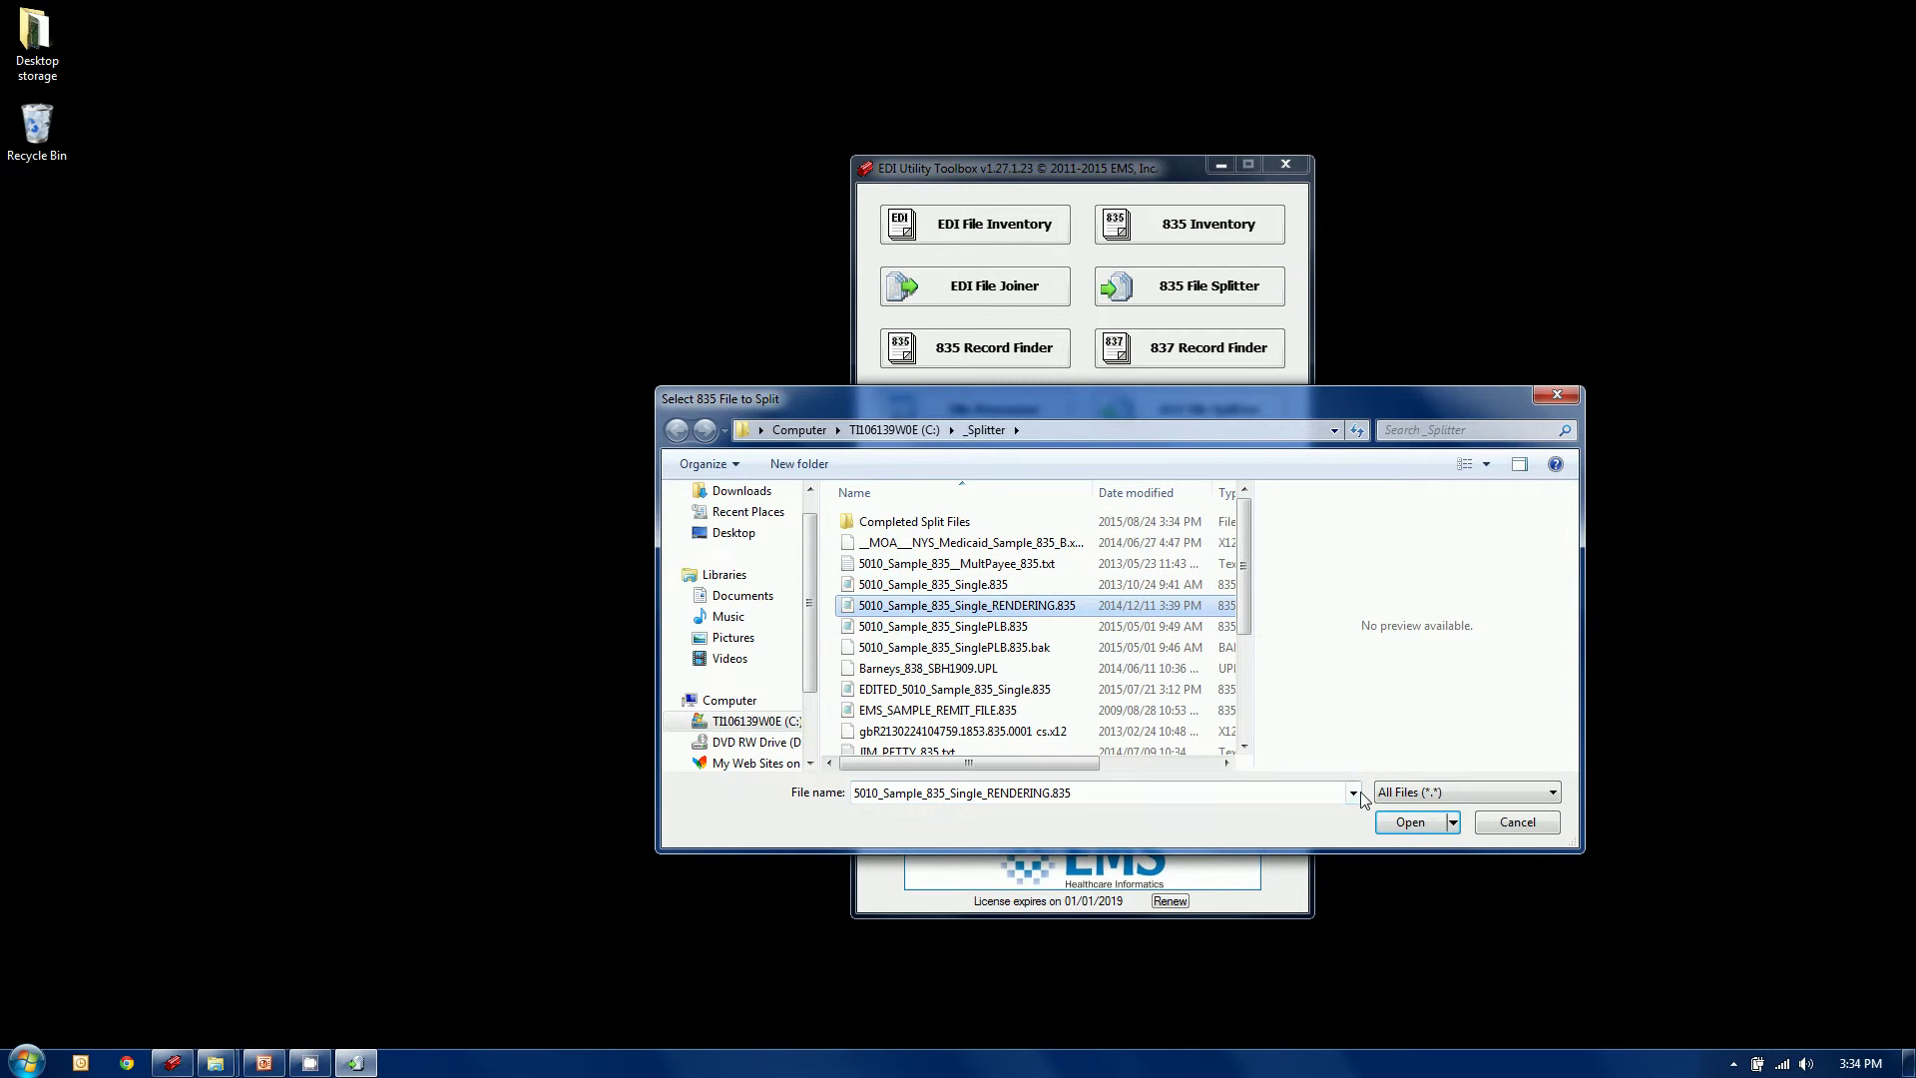
click(1410, 823)
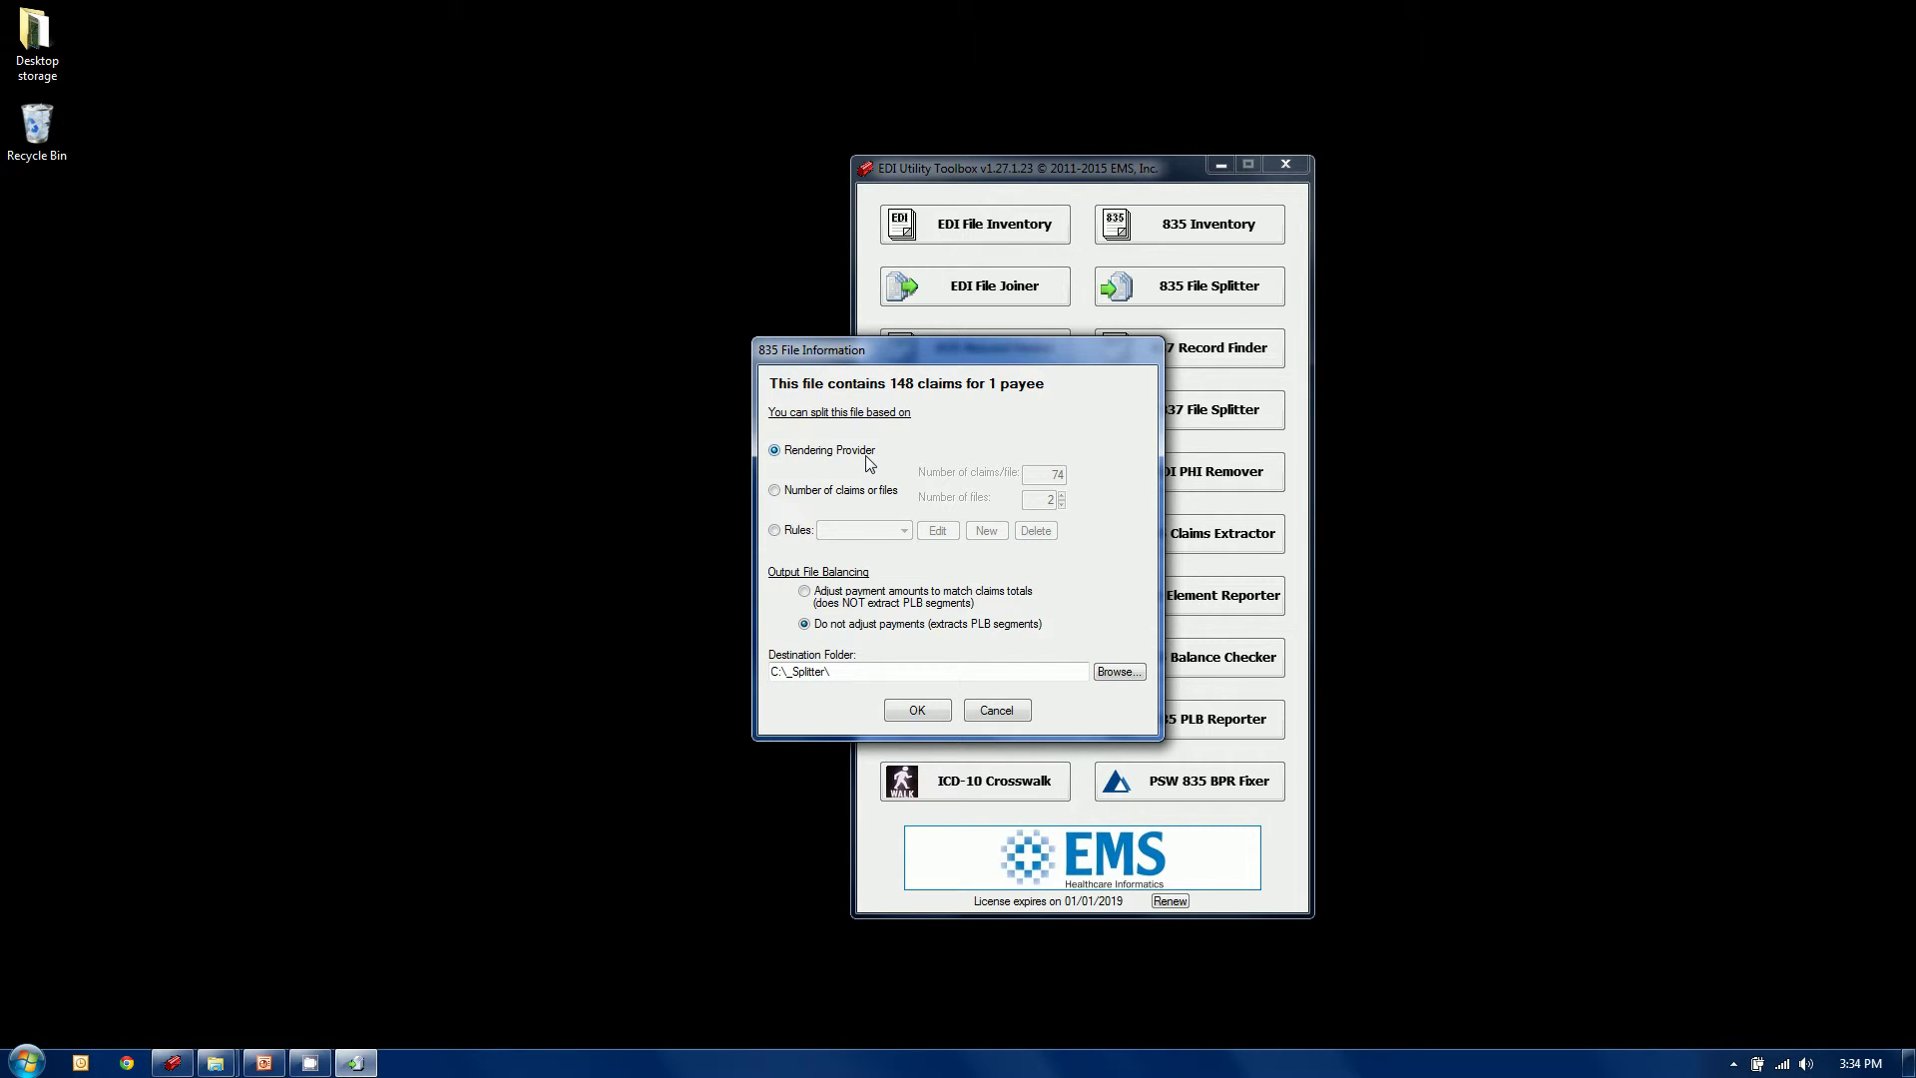
click(856, 490)
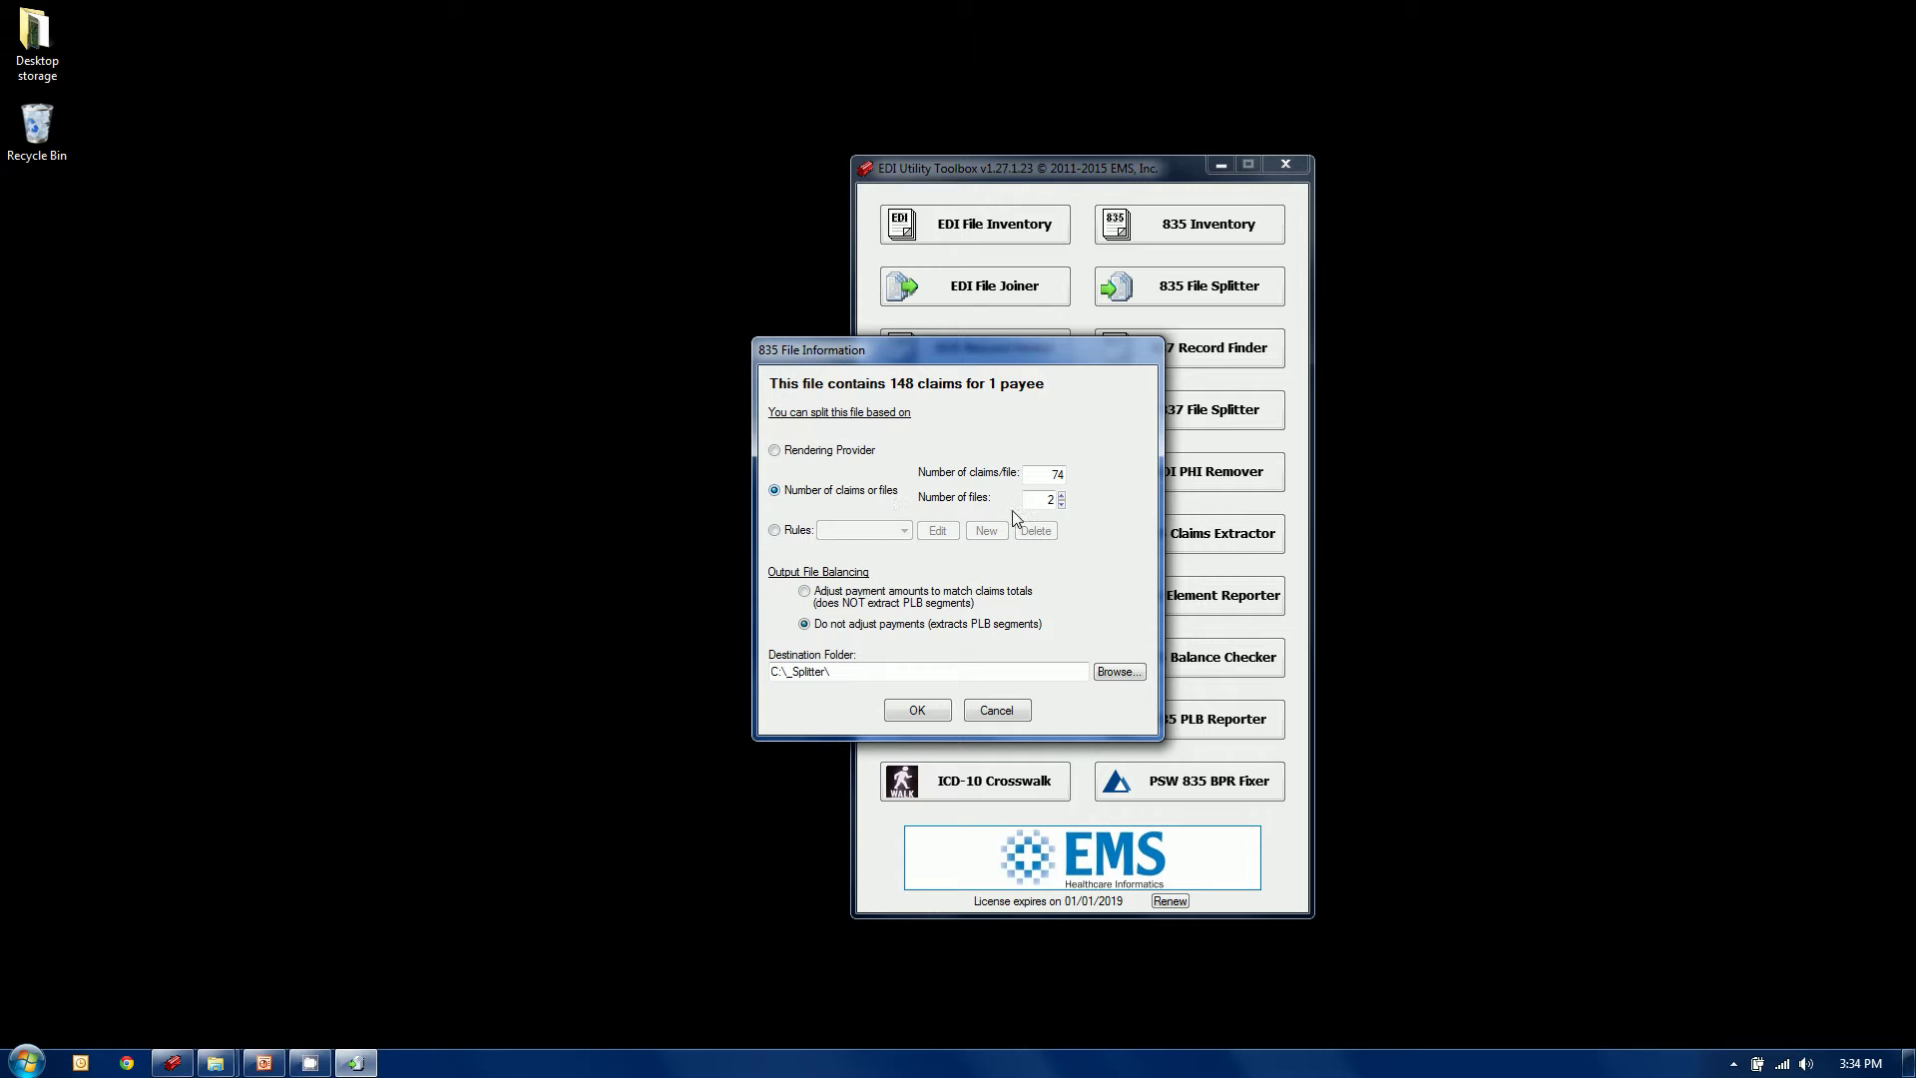
Set 3 files, split by Rendering Provider, and adjust payment amounts to match claim totals
click(1062, 504)
click(1062, 496)
click(1062, 496)
click(775, 450)
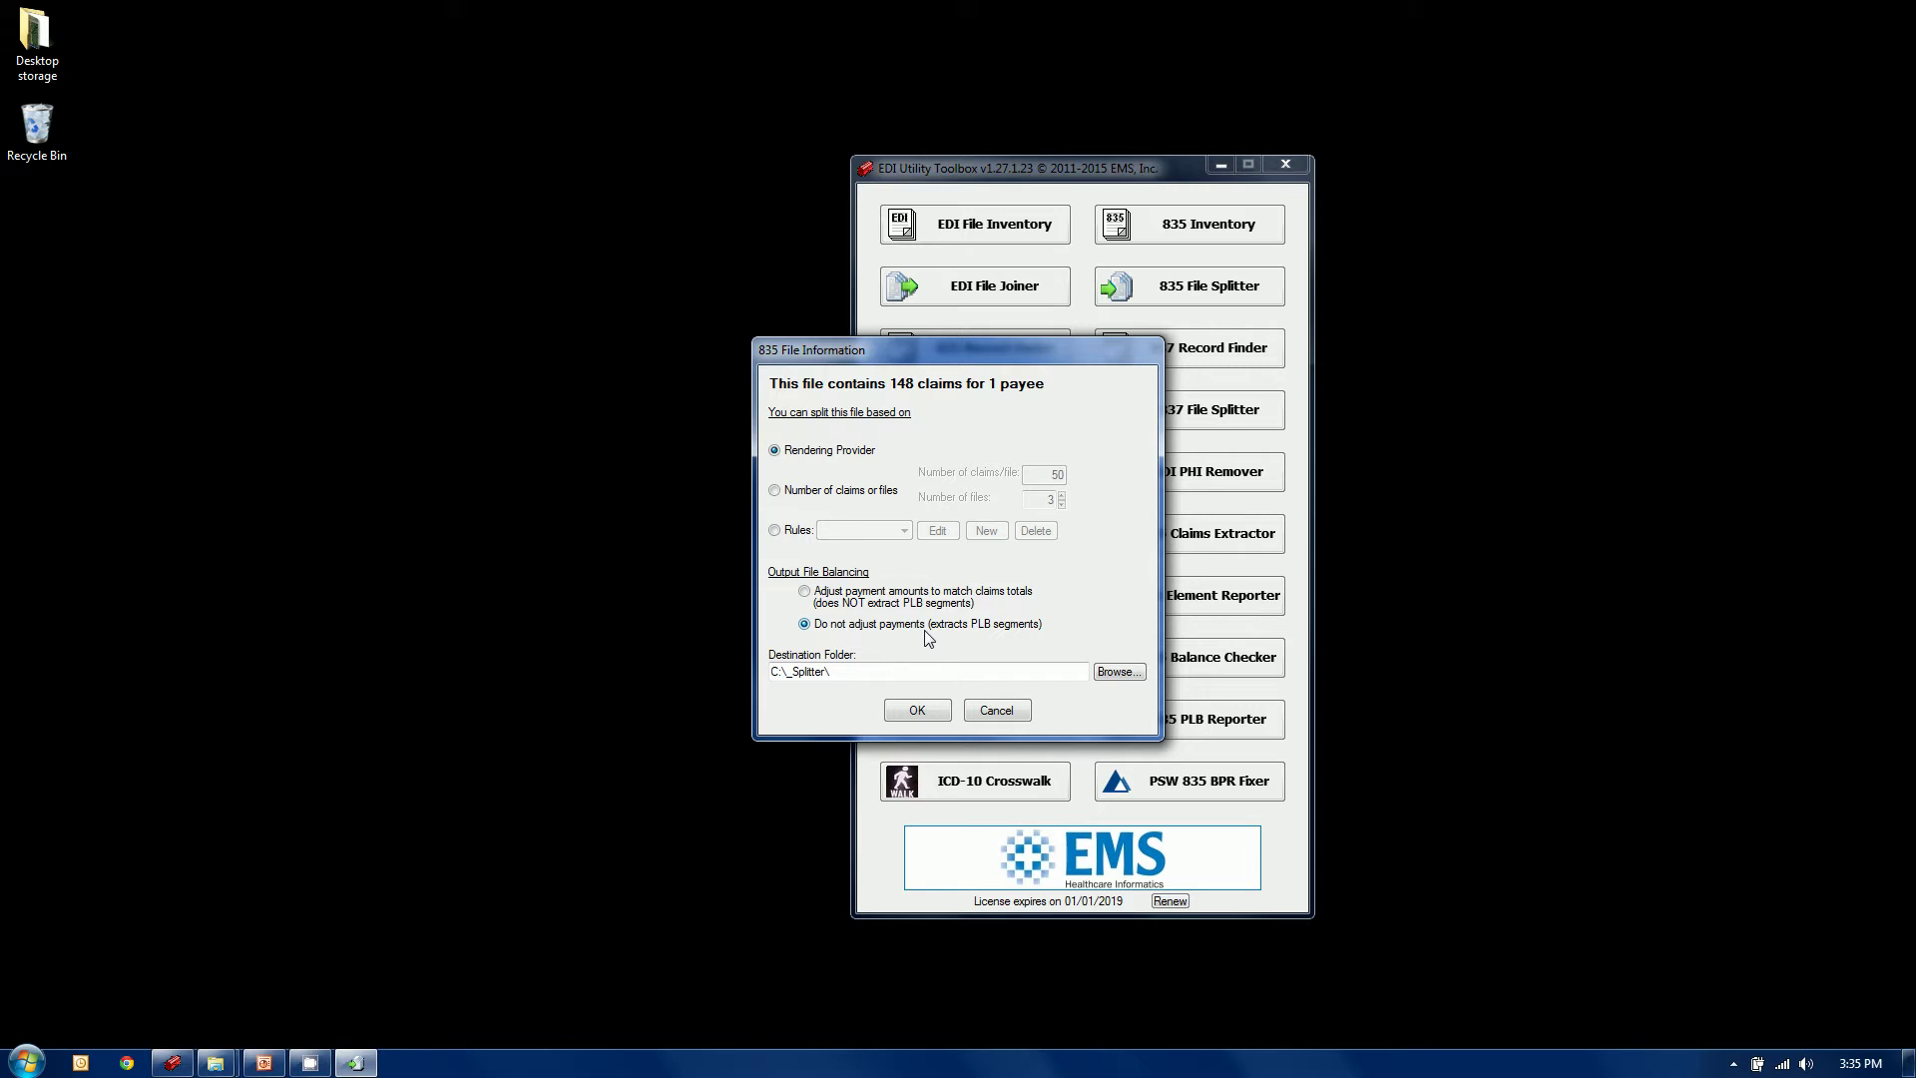
click(805, 594)
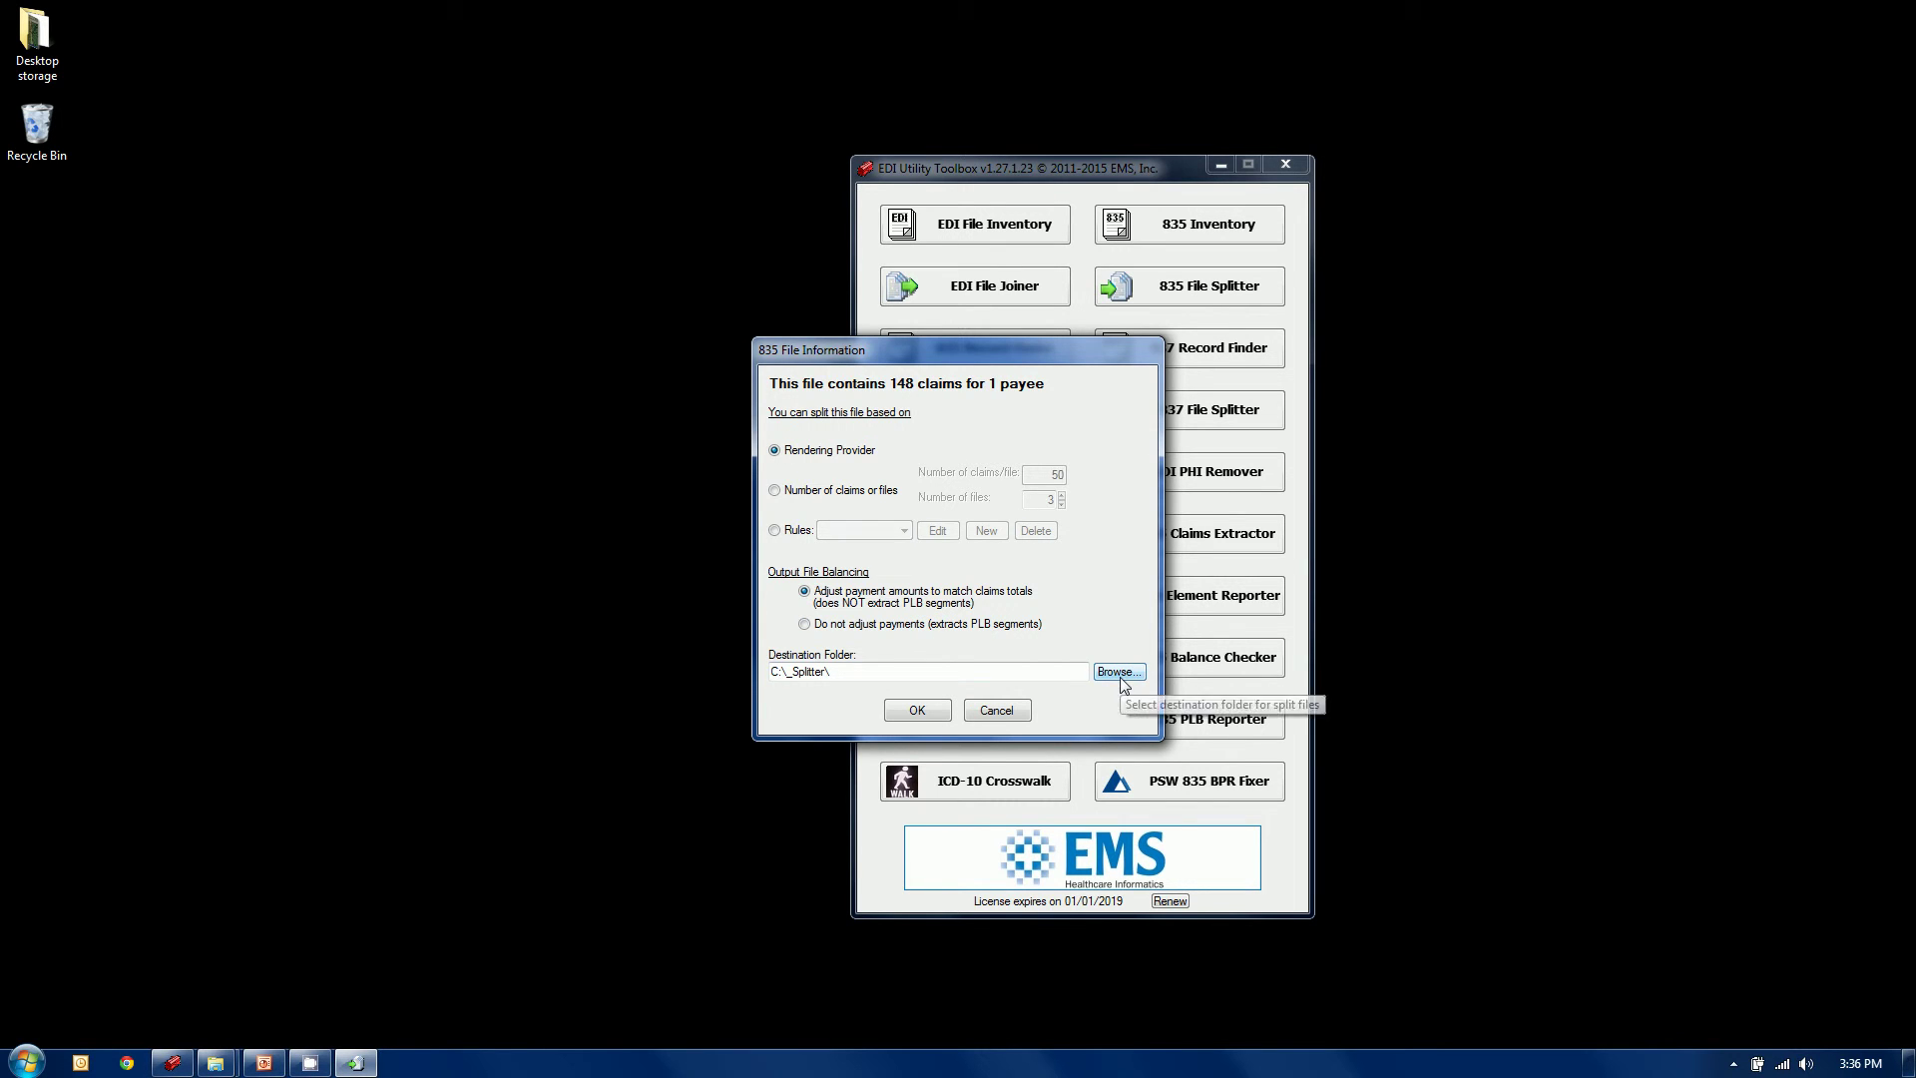
Set the destination folder to _Splitter\Completed Split Files
click(1120, 675)
double_click(895, 564)
click(938, 584)
click(968, 658)
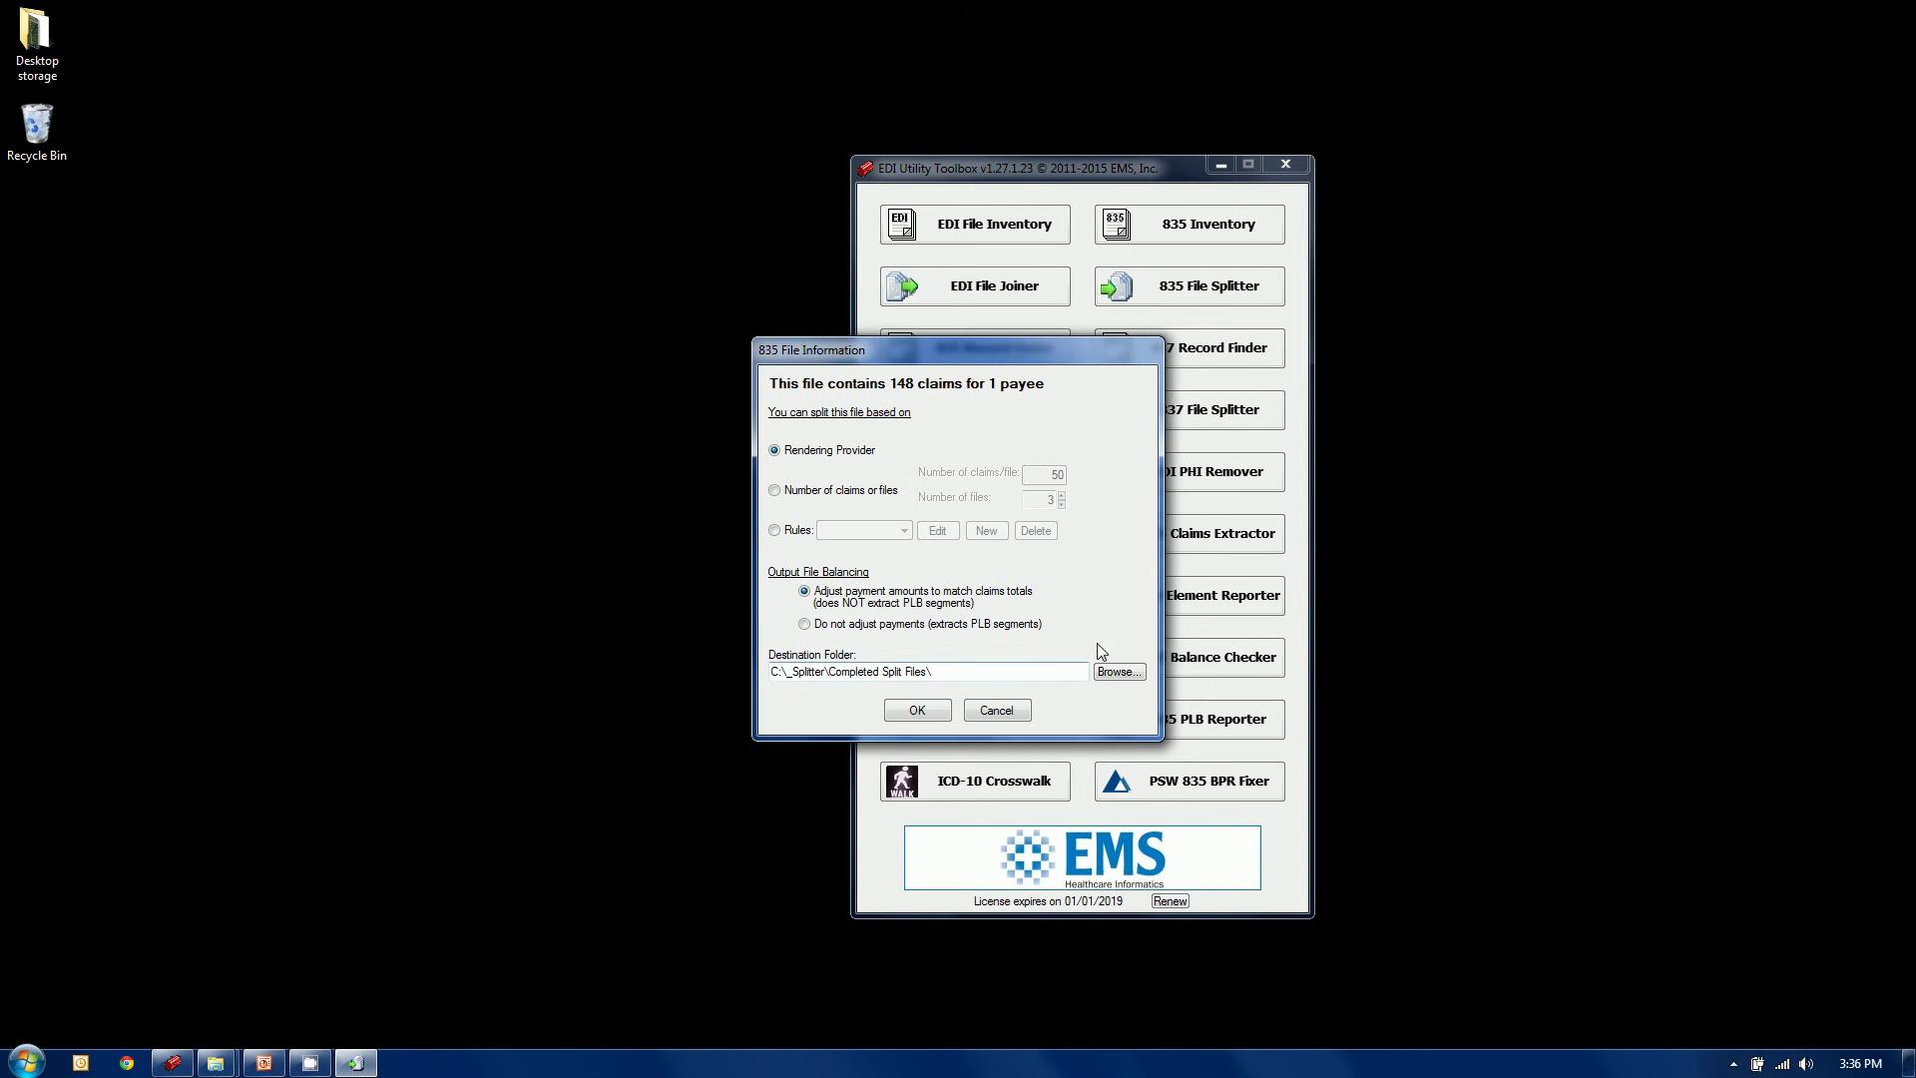
Run the split into 3 Rendering Provider files totalling $39,450.24, then close the results
click(917, 710)
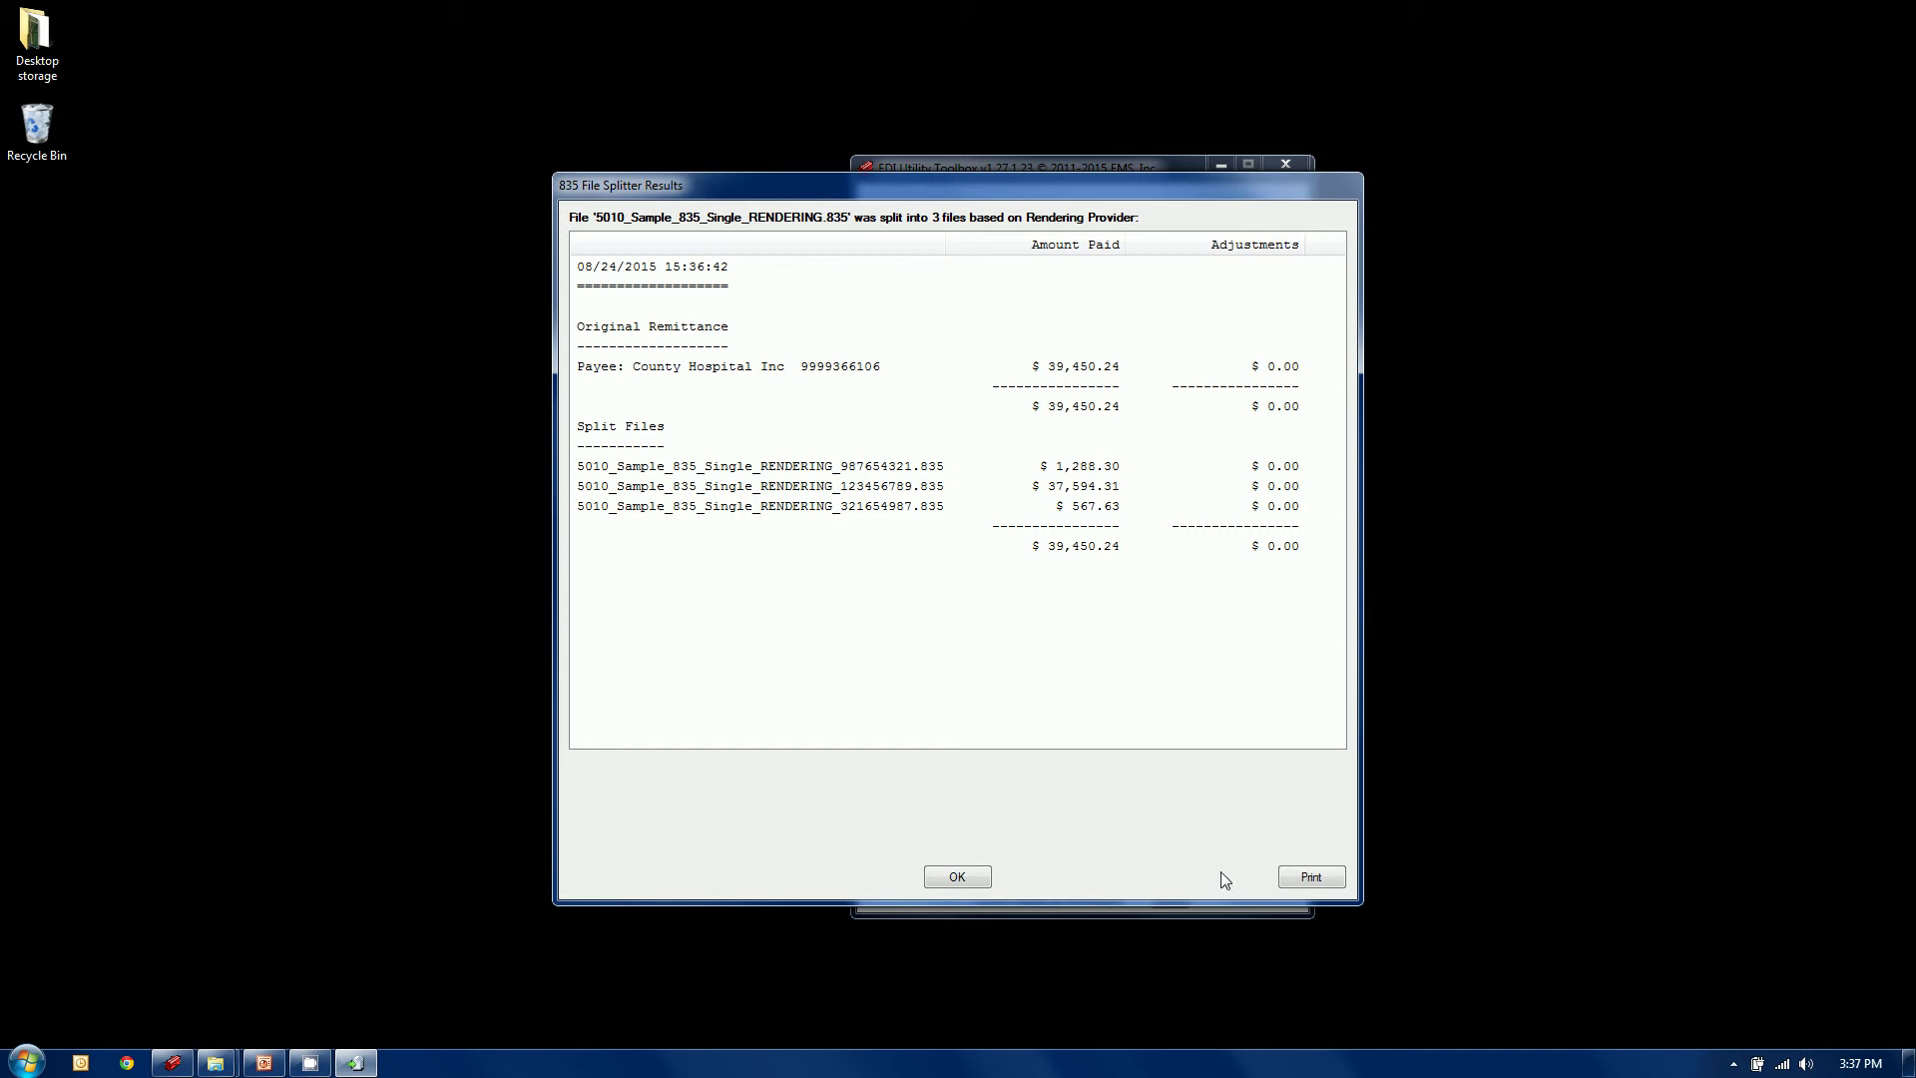
click(943, 877)
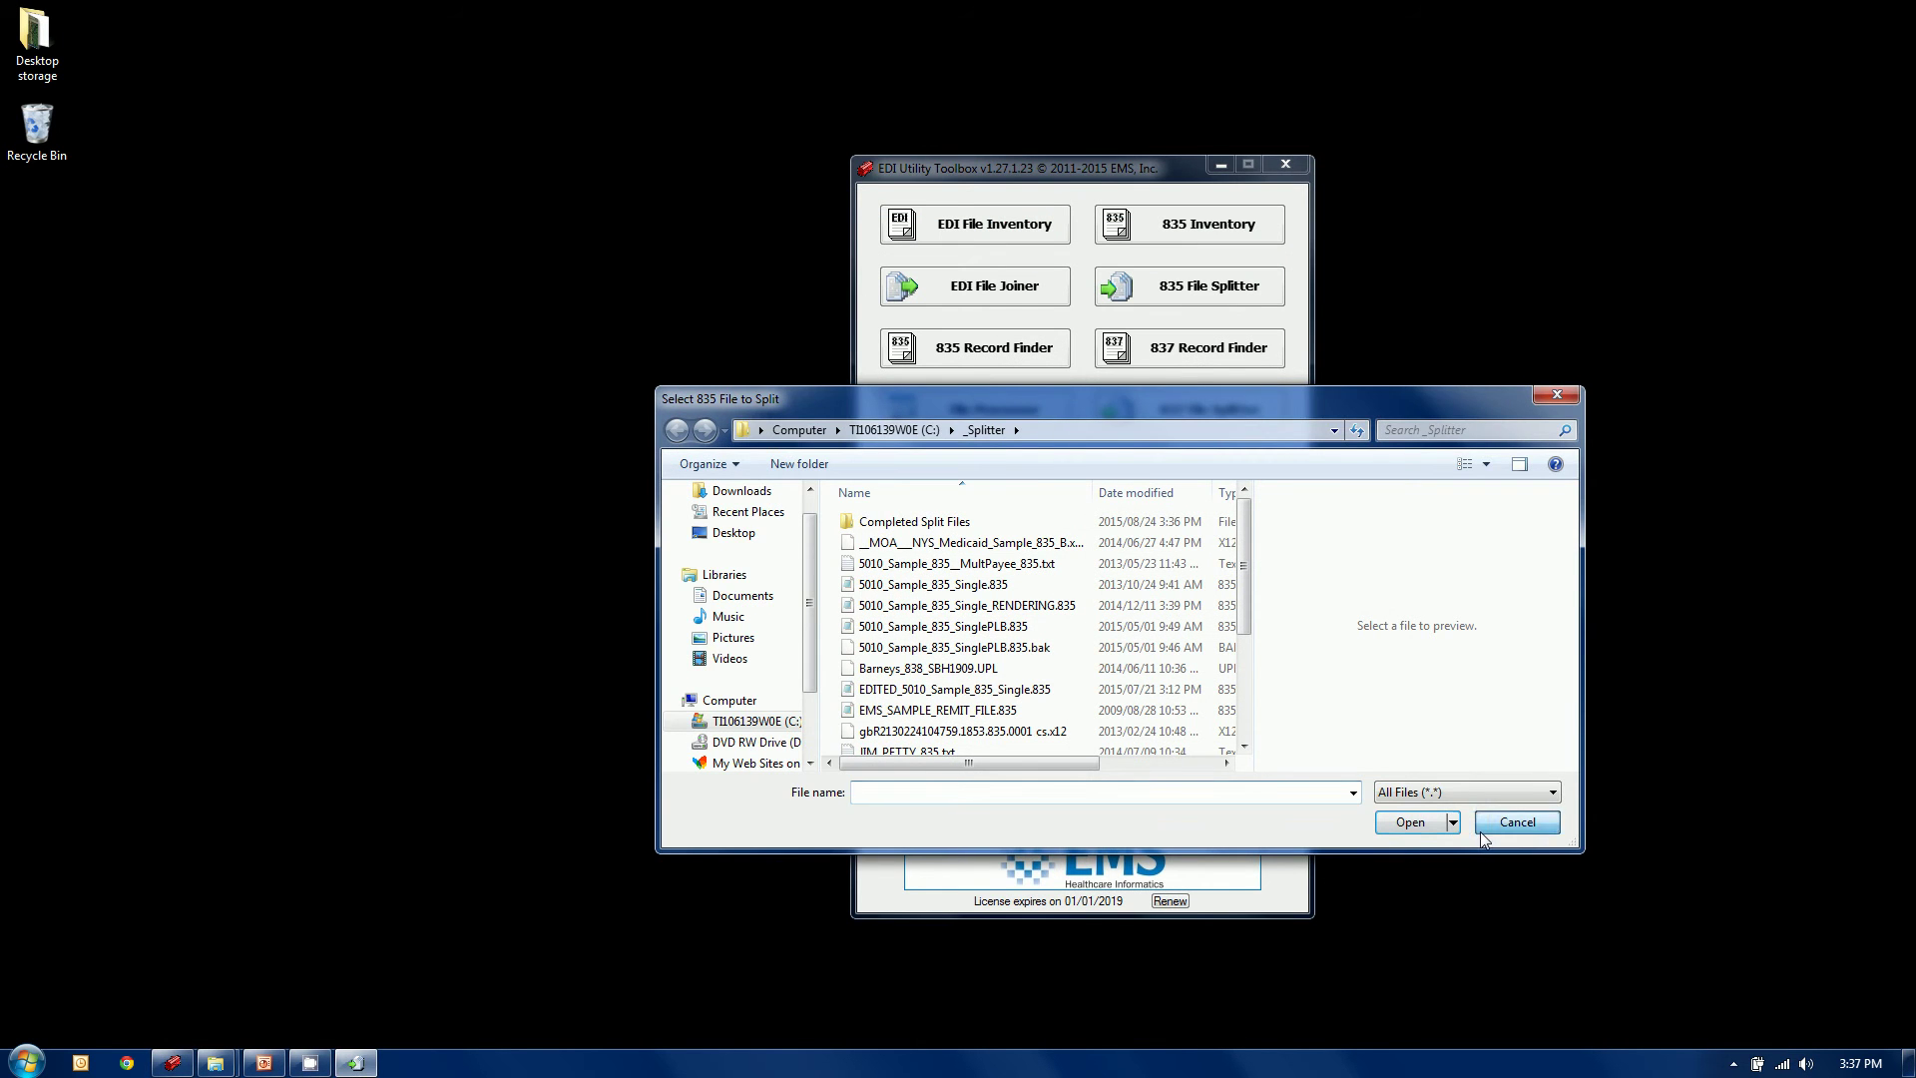
Cancel the file picker and open the Completed Split Files folder in the _Splitter Explorer window
click(1483, 831)
mouse_move(215, 1063)
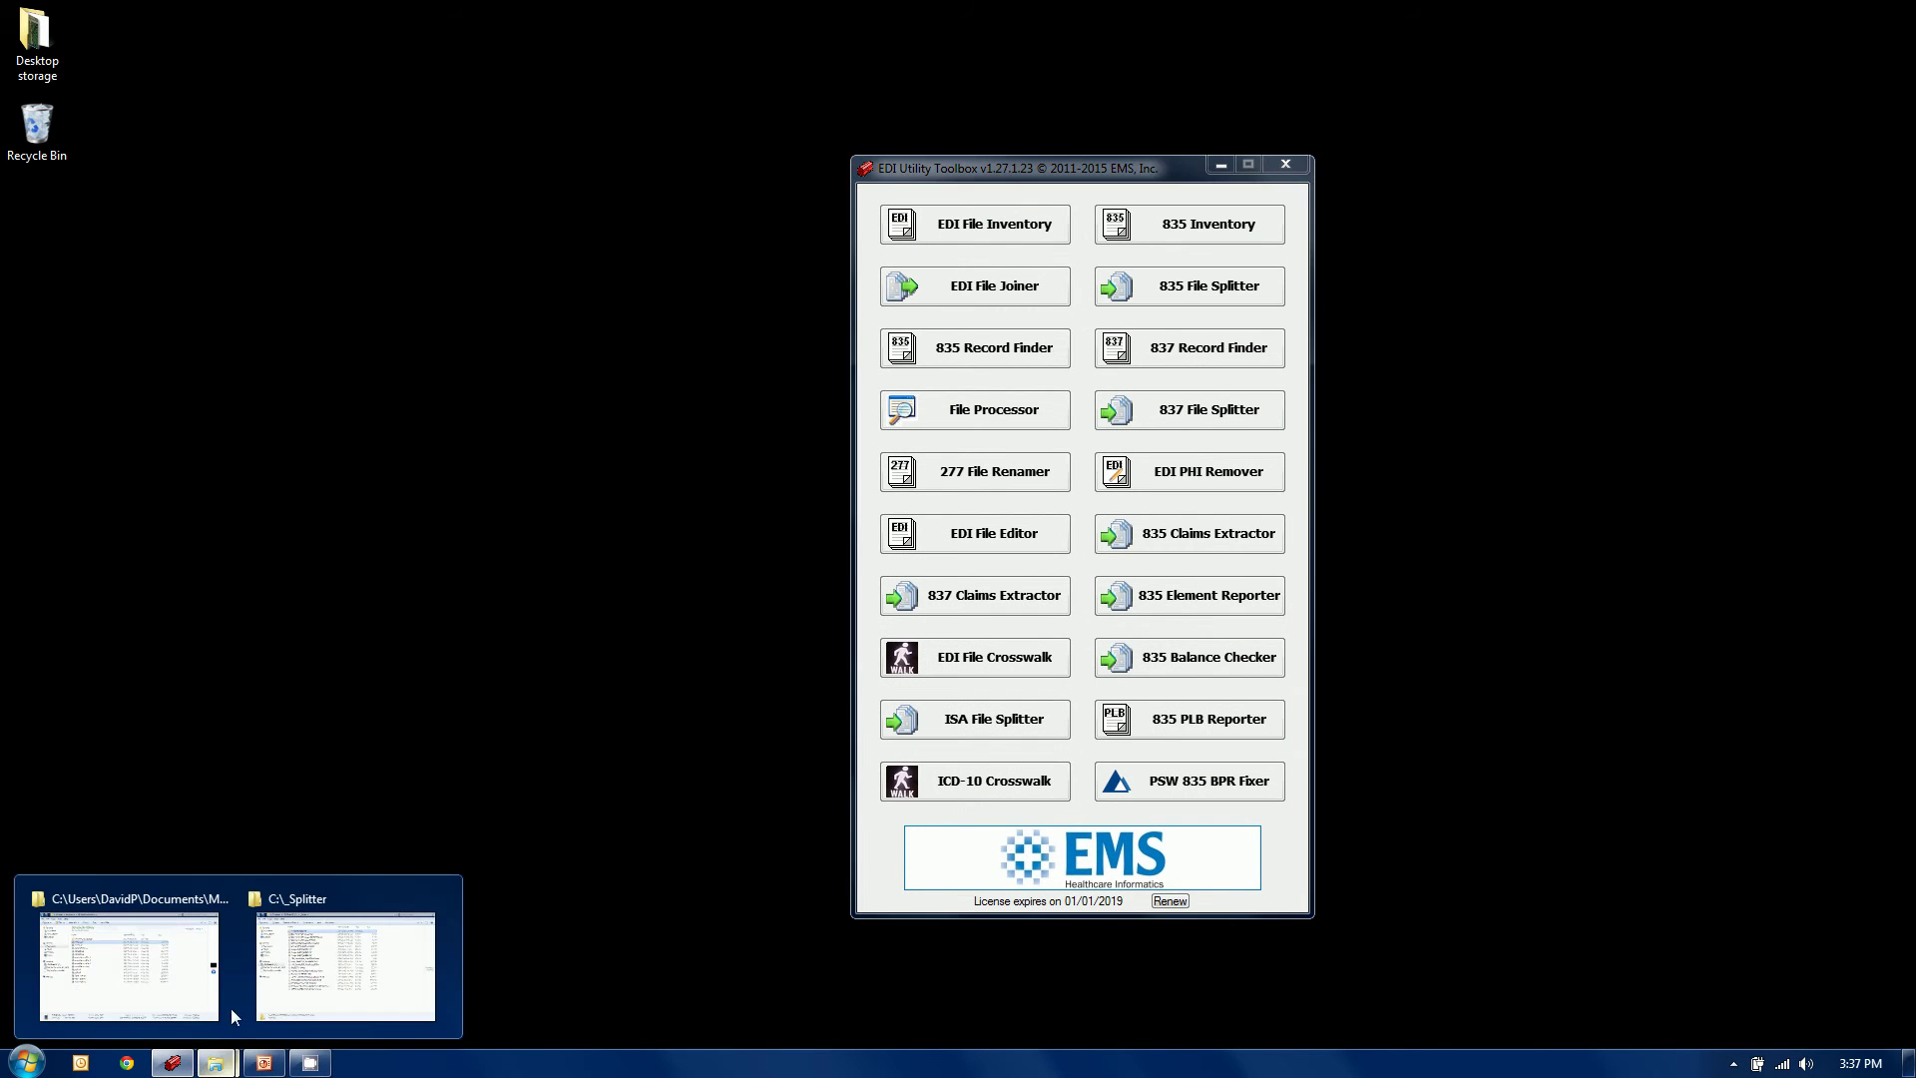
click(190, 968)
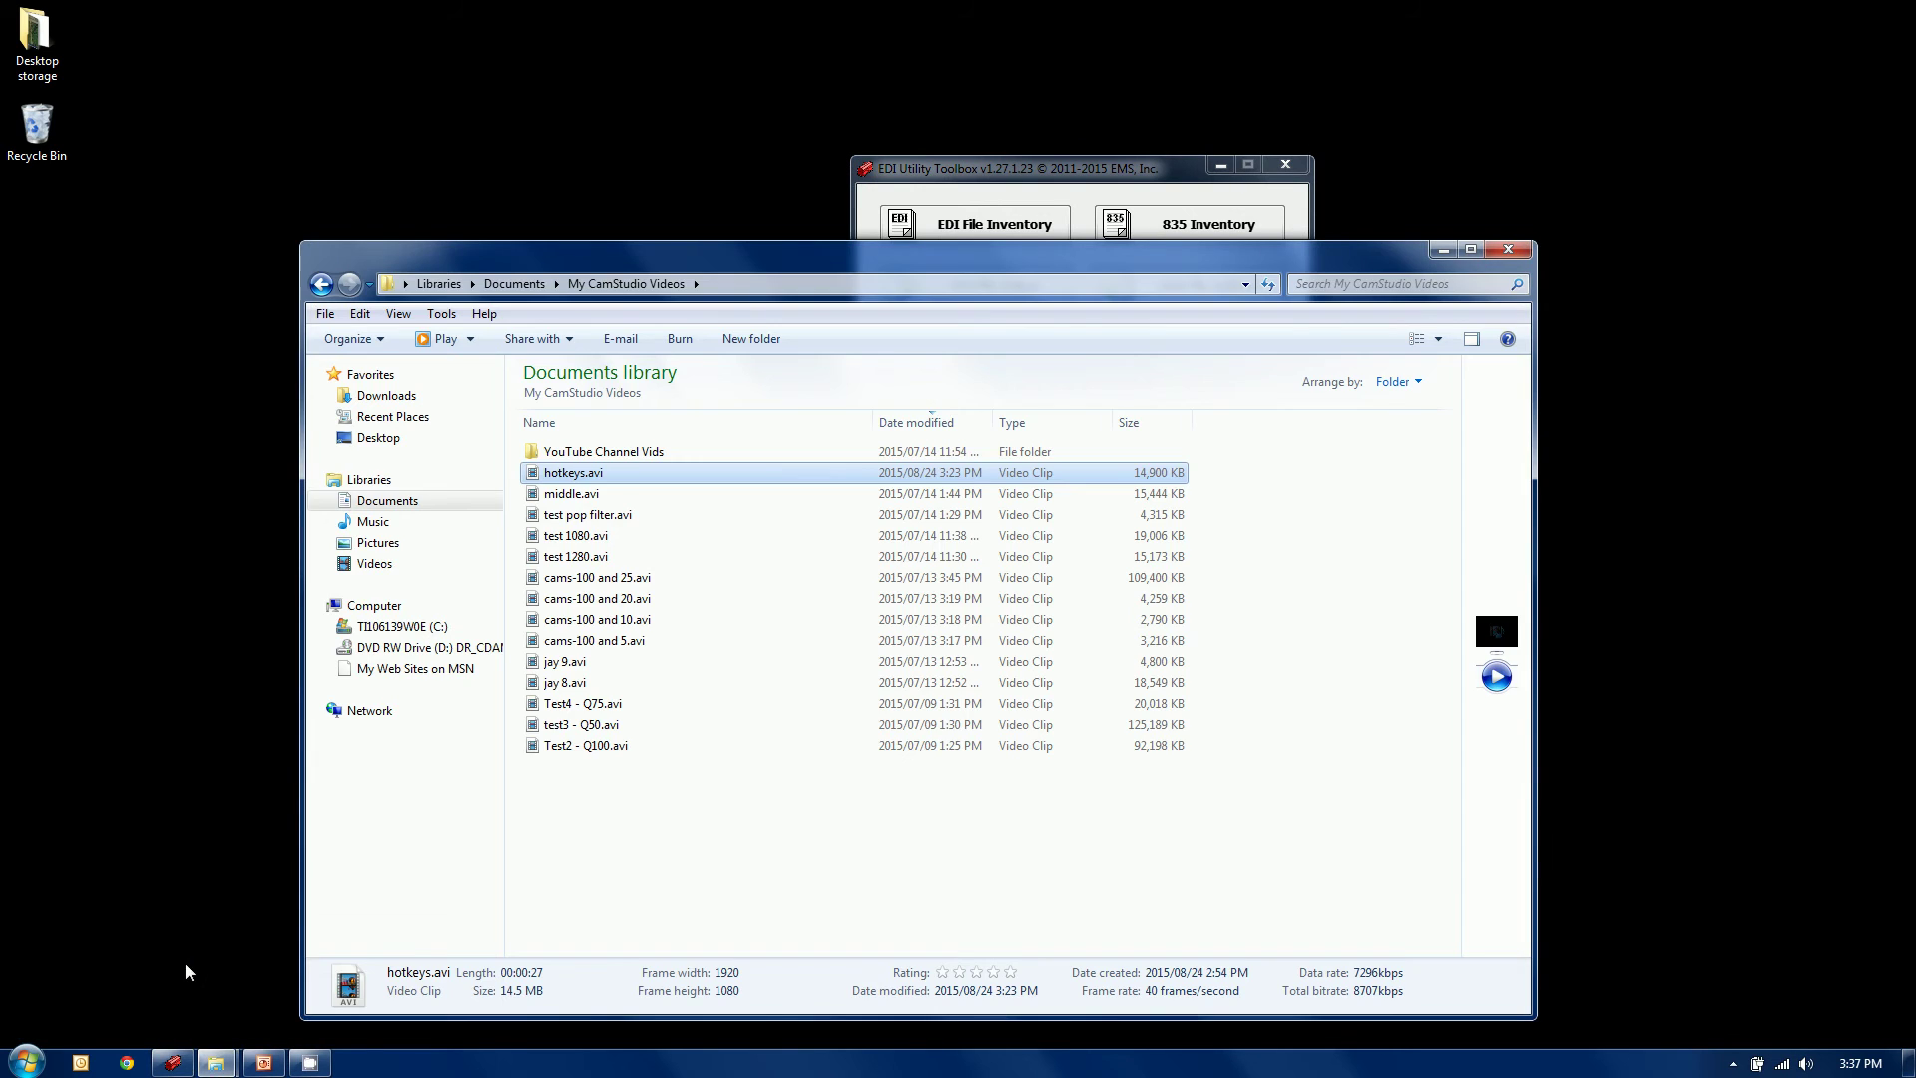
click(1443, 250)
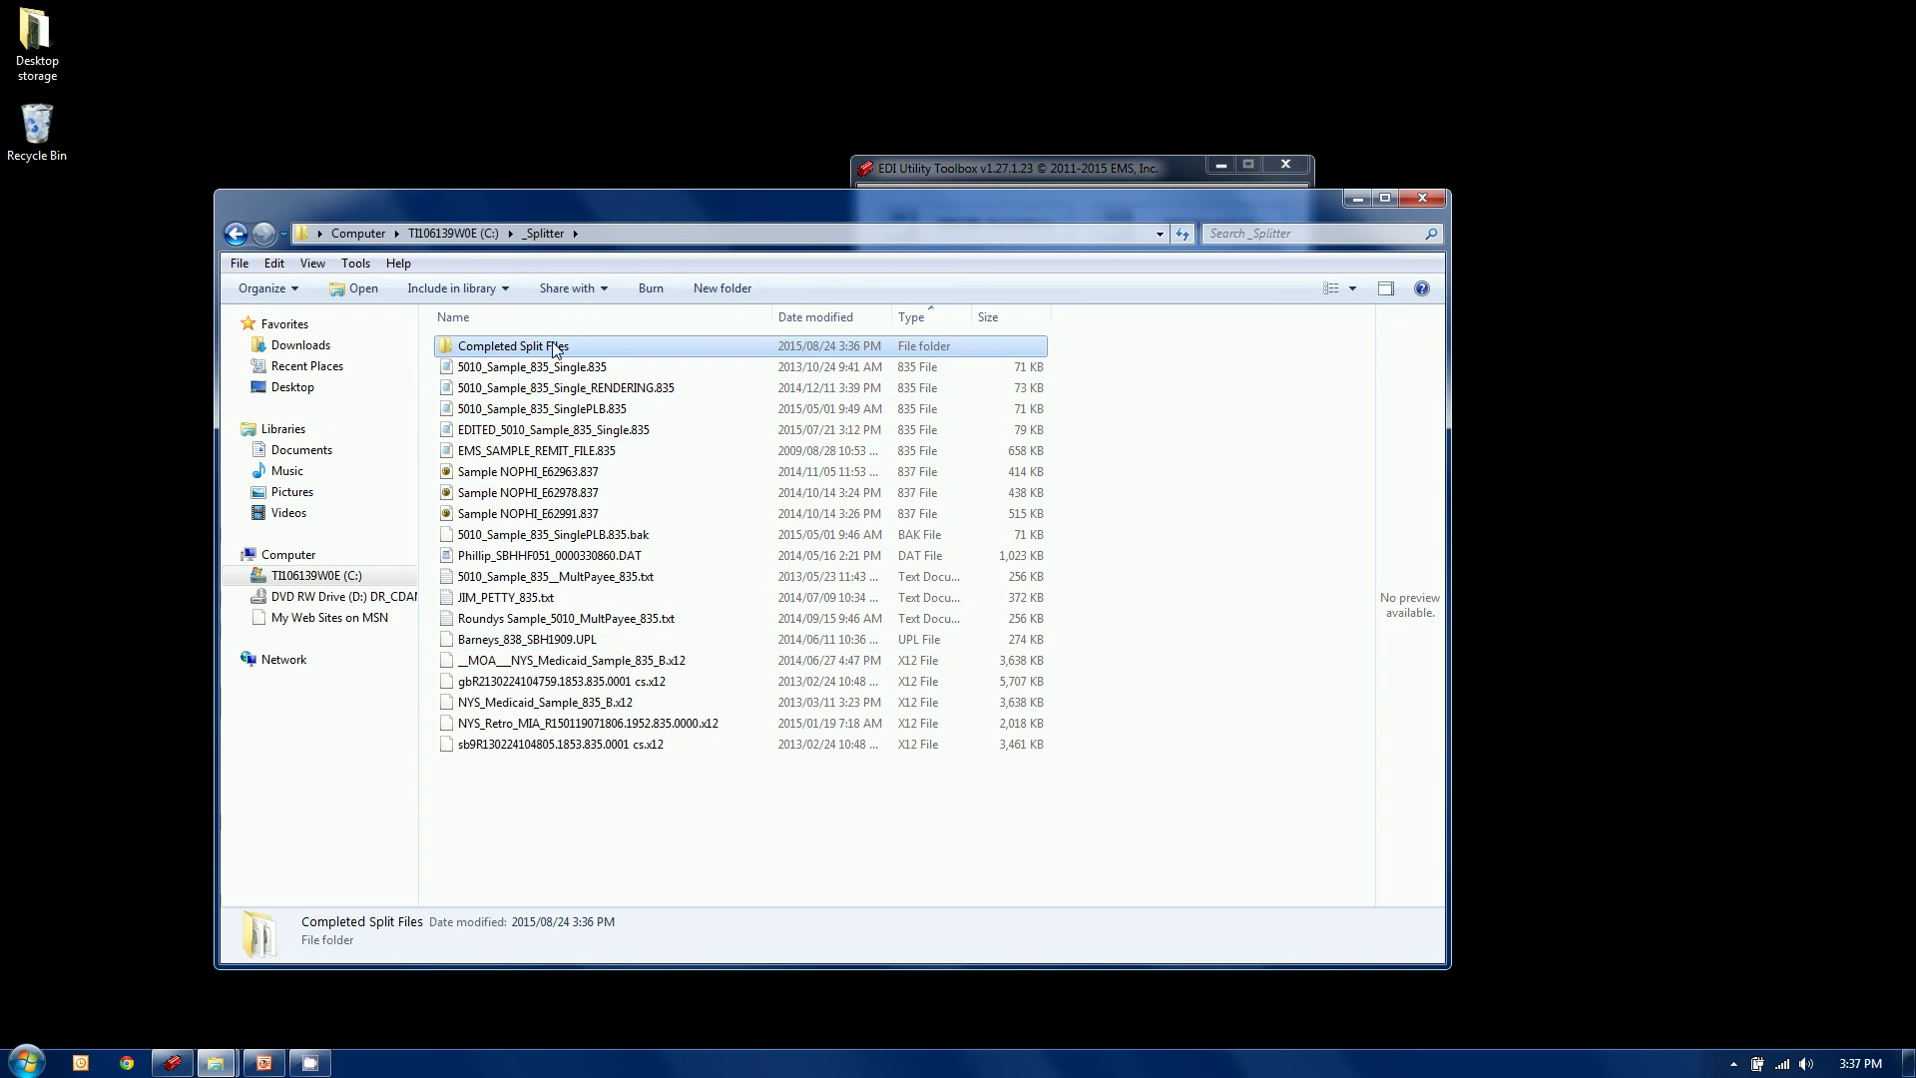
double_click(556, 347)
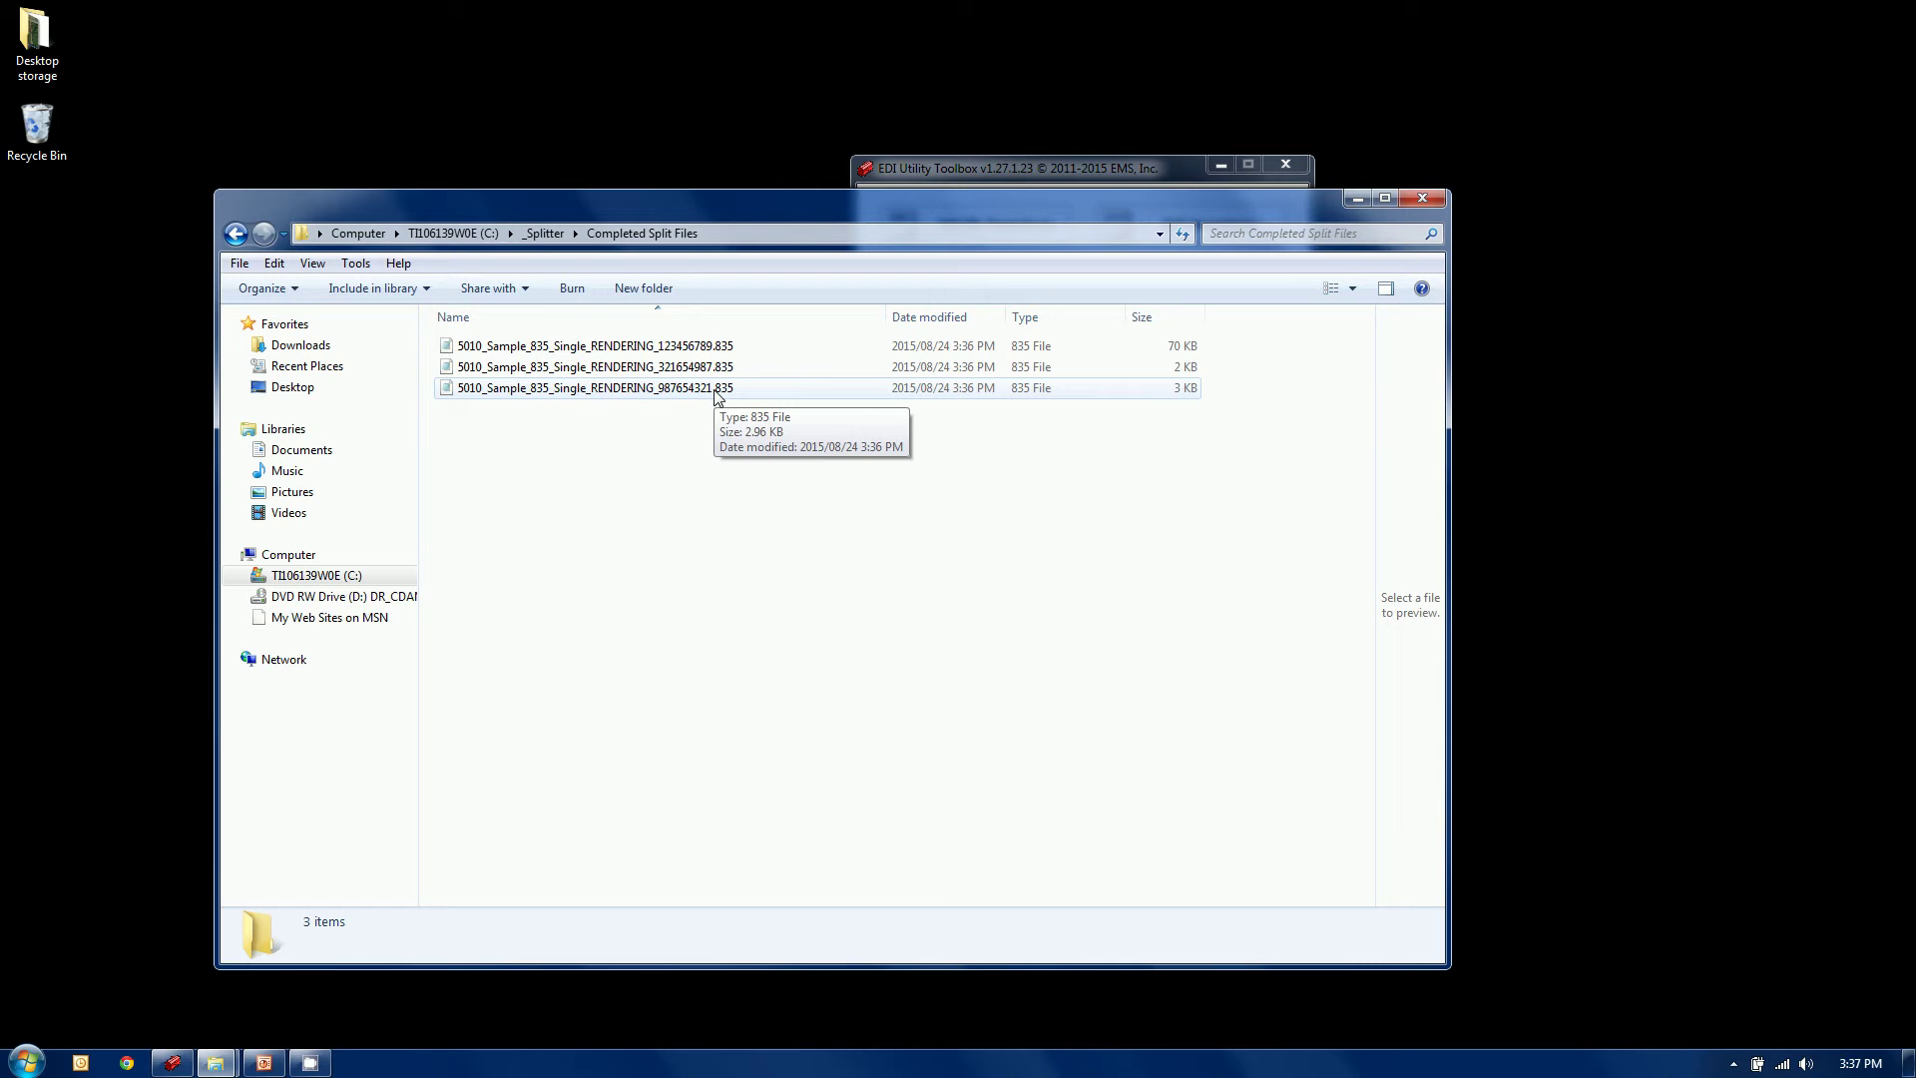
Permanently delete the three RENDERING split files and minimize Explorer
drag(765, 424, 568, 316)
key(shift+Delete)
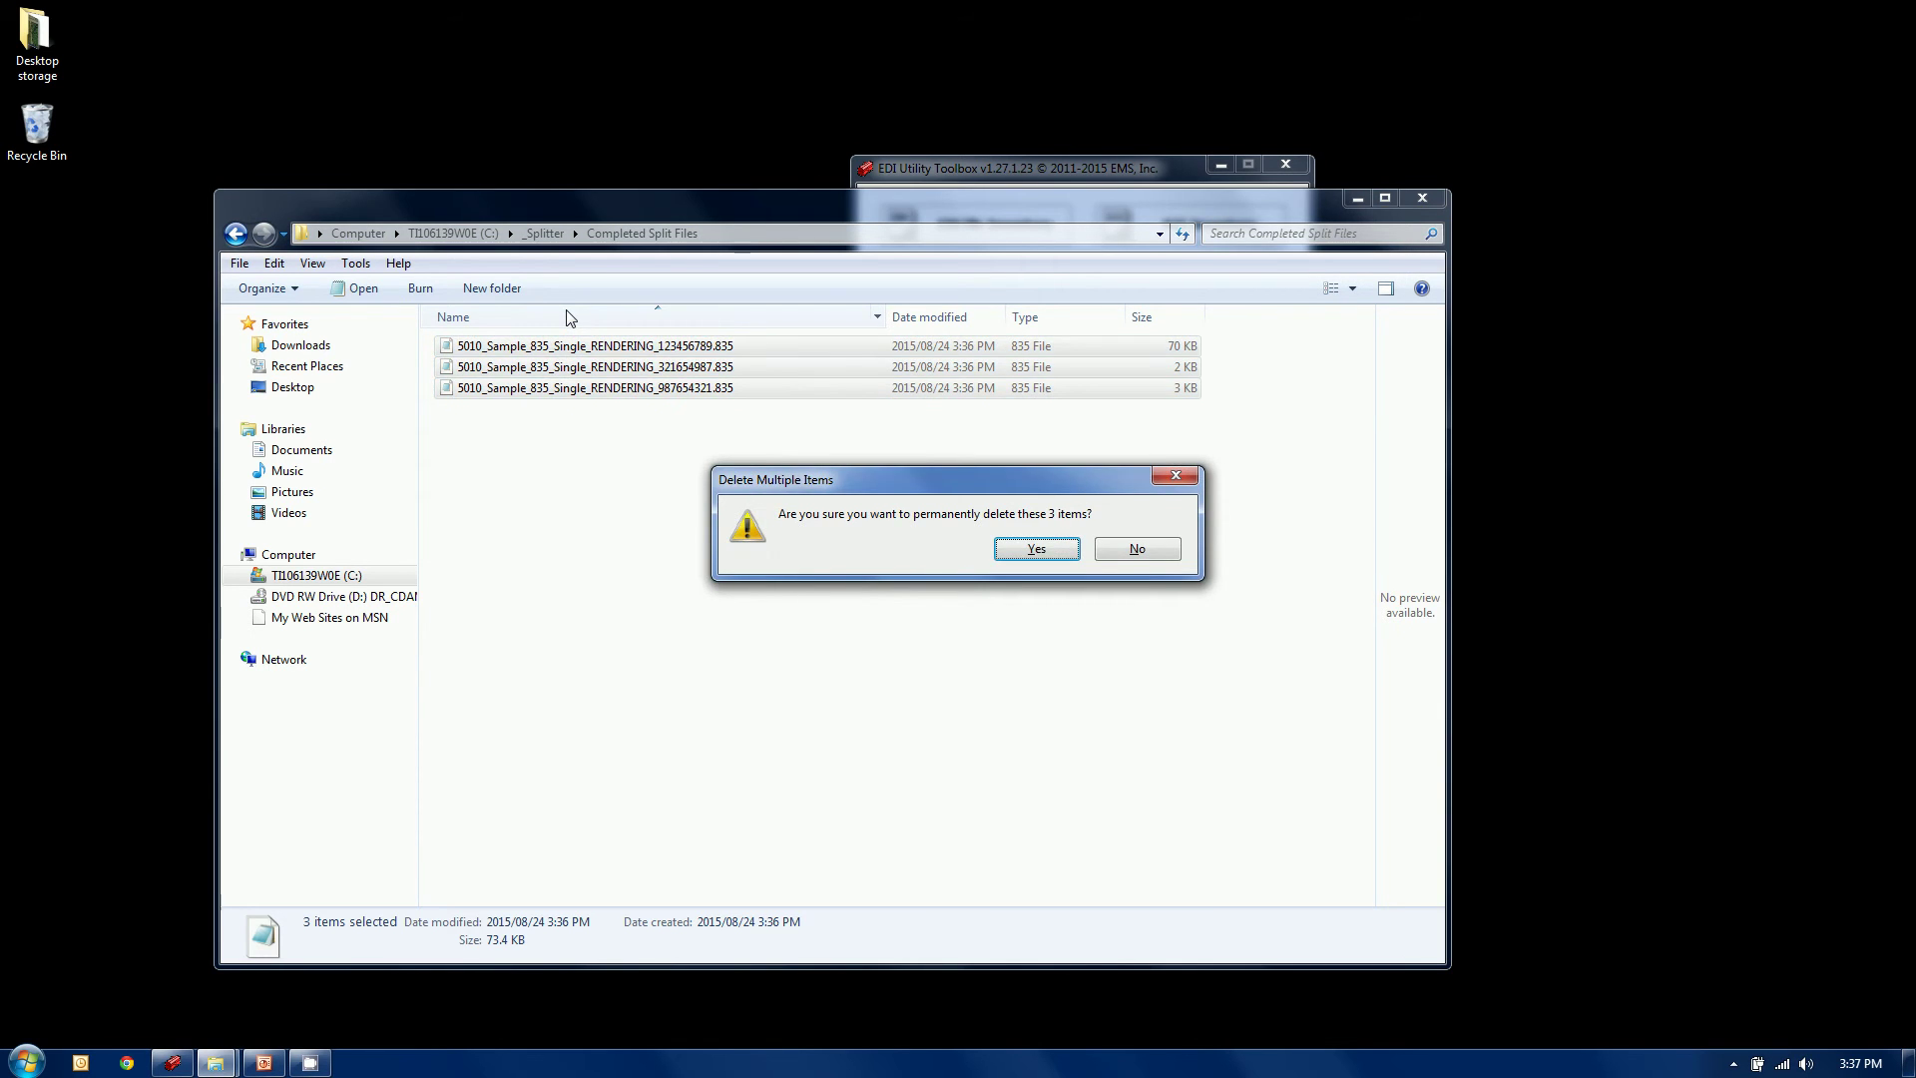
key(Return)
click(544, 232)
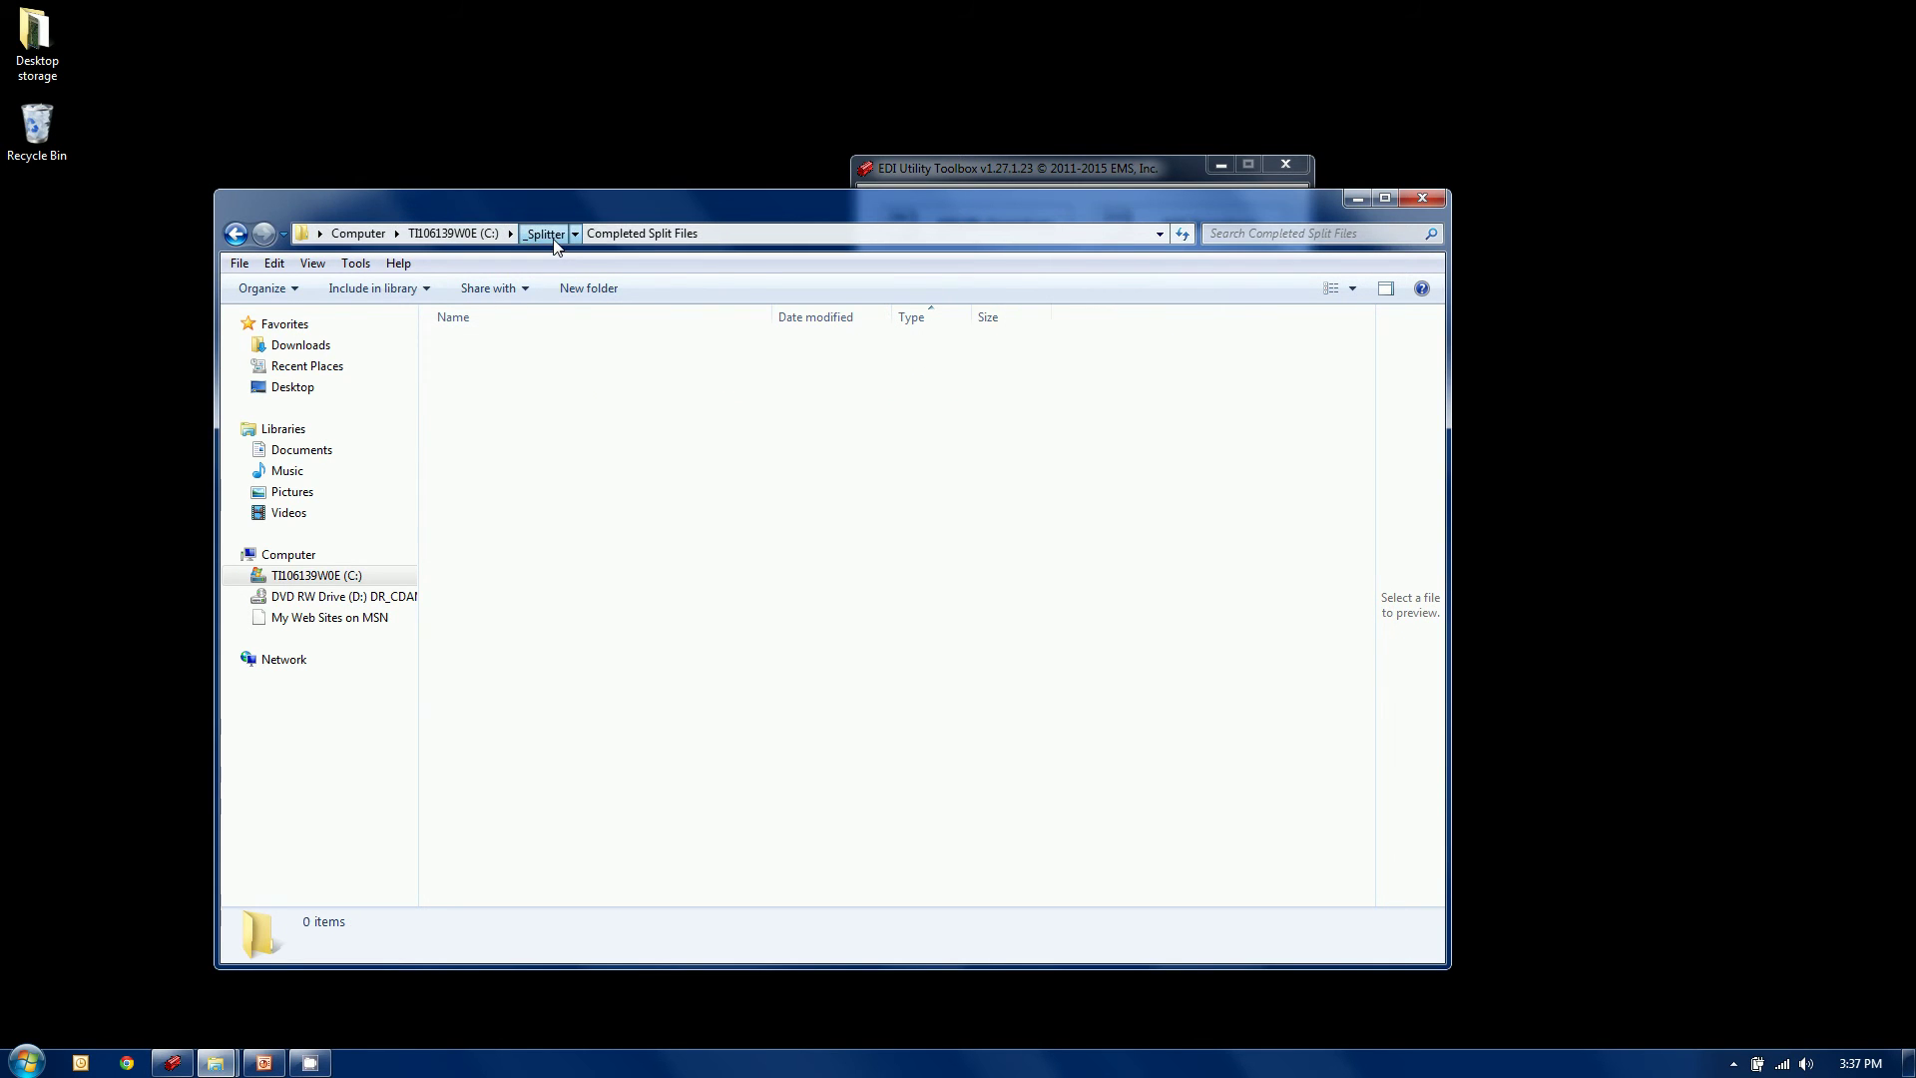
click(1358, 203)
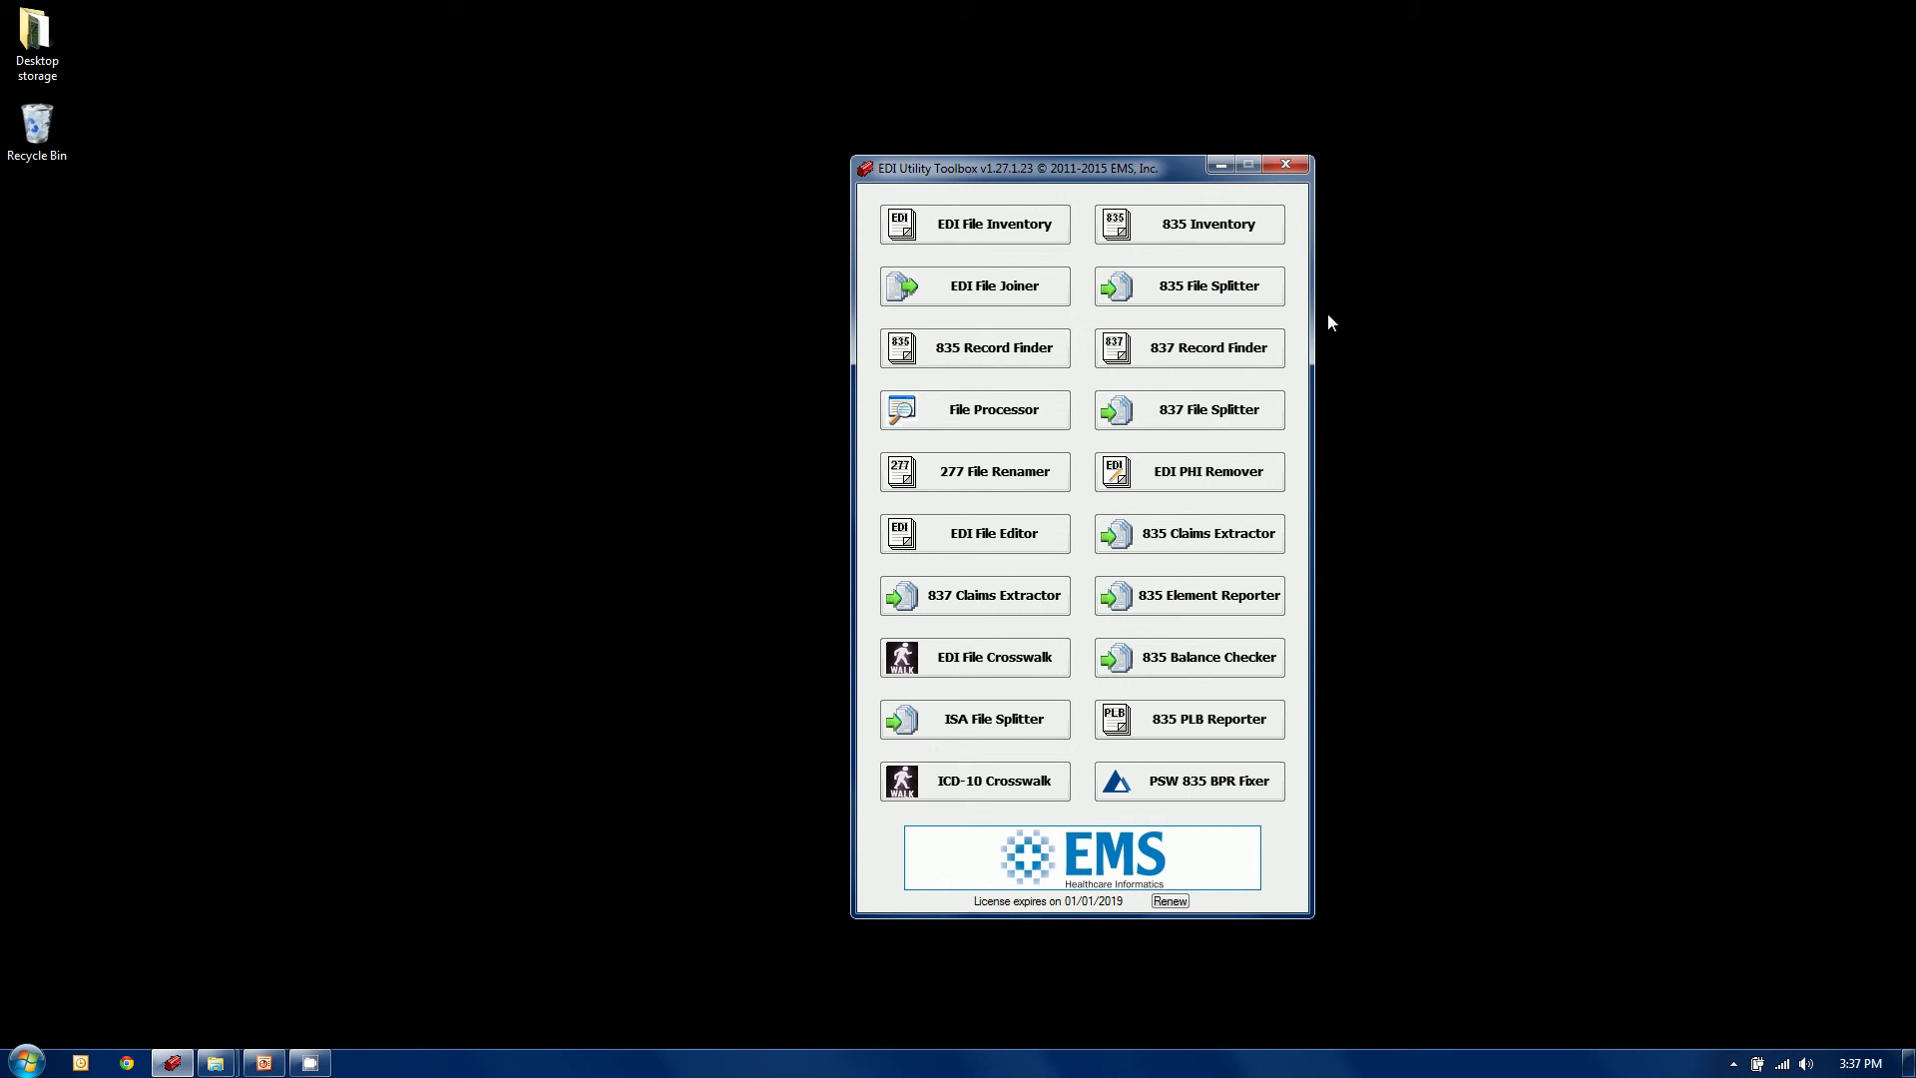
Load 5010_Sample_835_Single_RENDERING.835 into the 835 File Splitter
click(1217, 293)
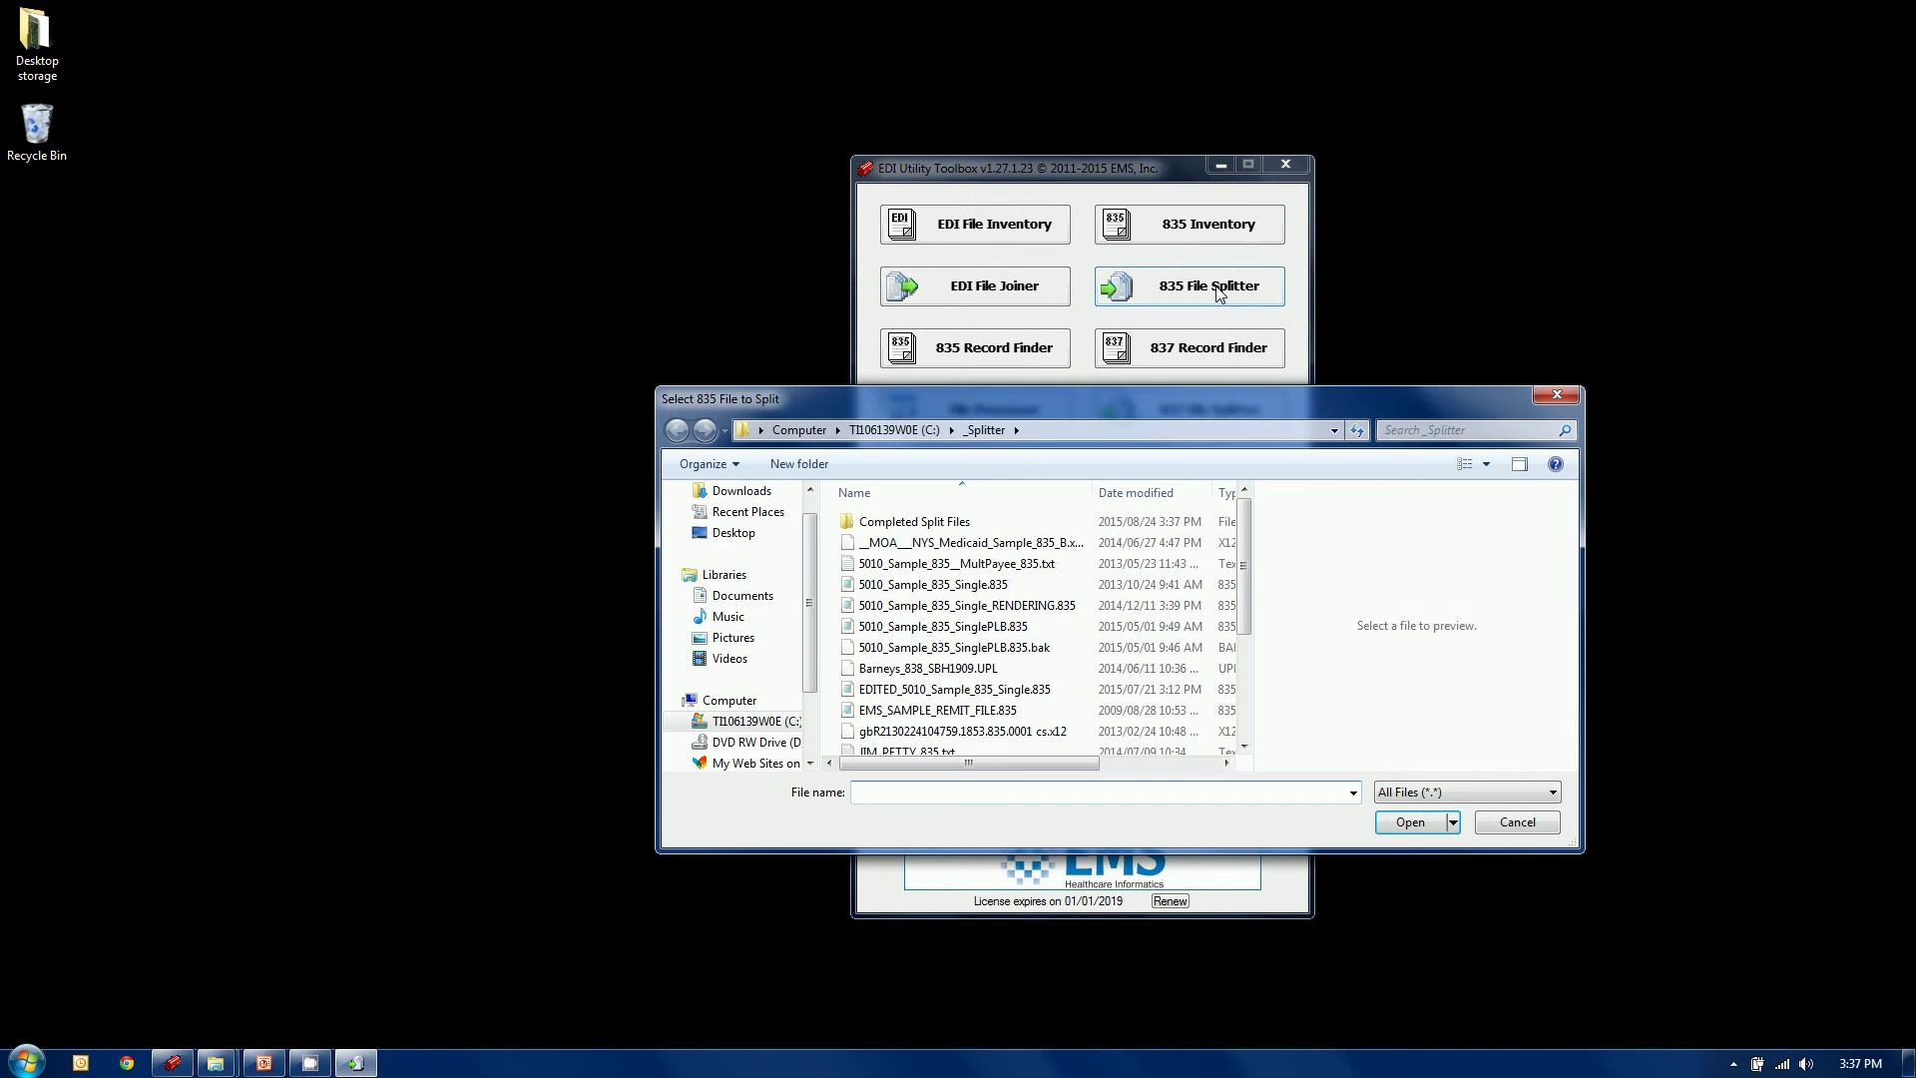
click(1005, 604)
click(1410, 822)
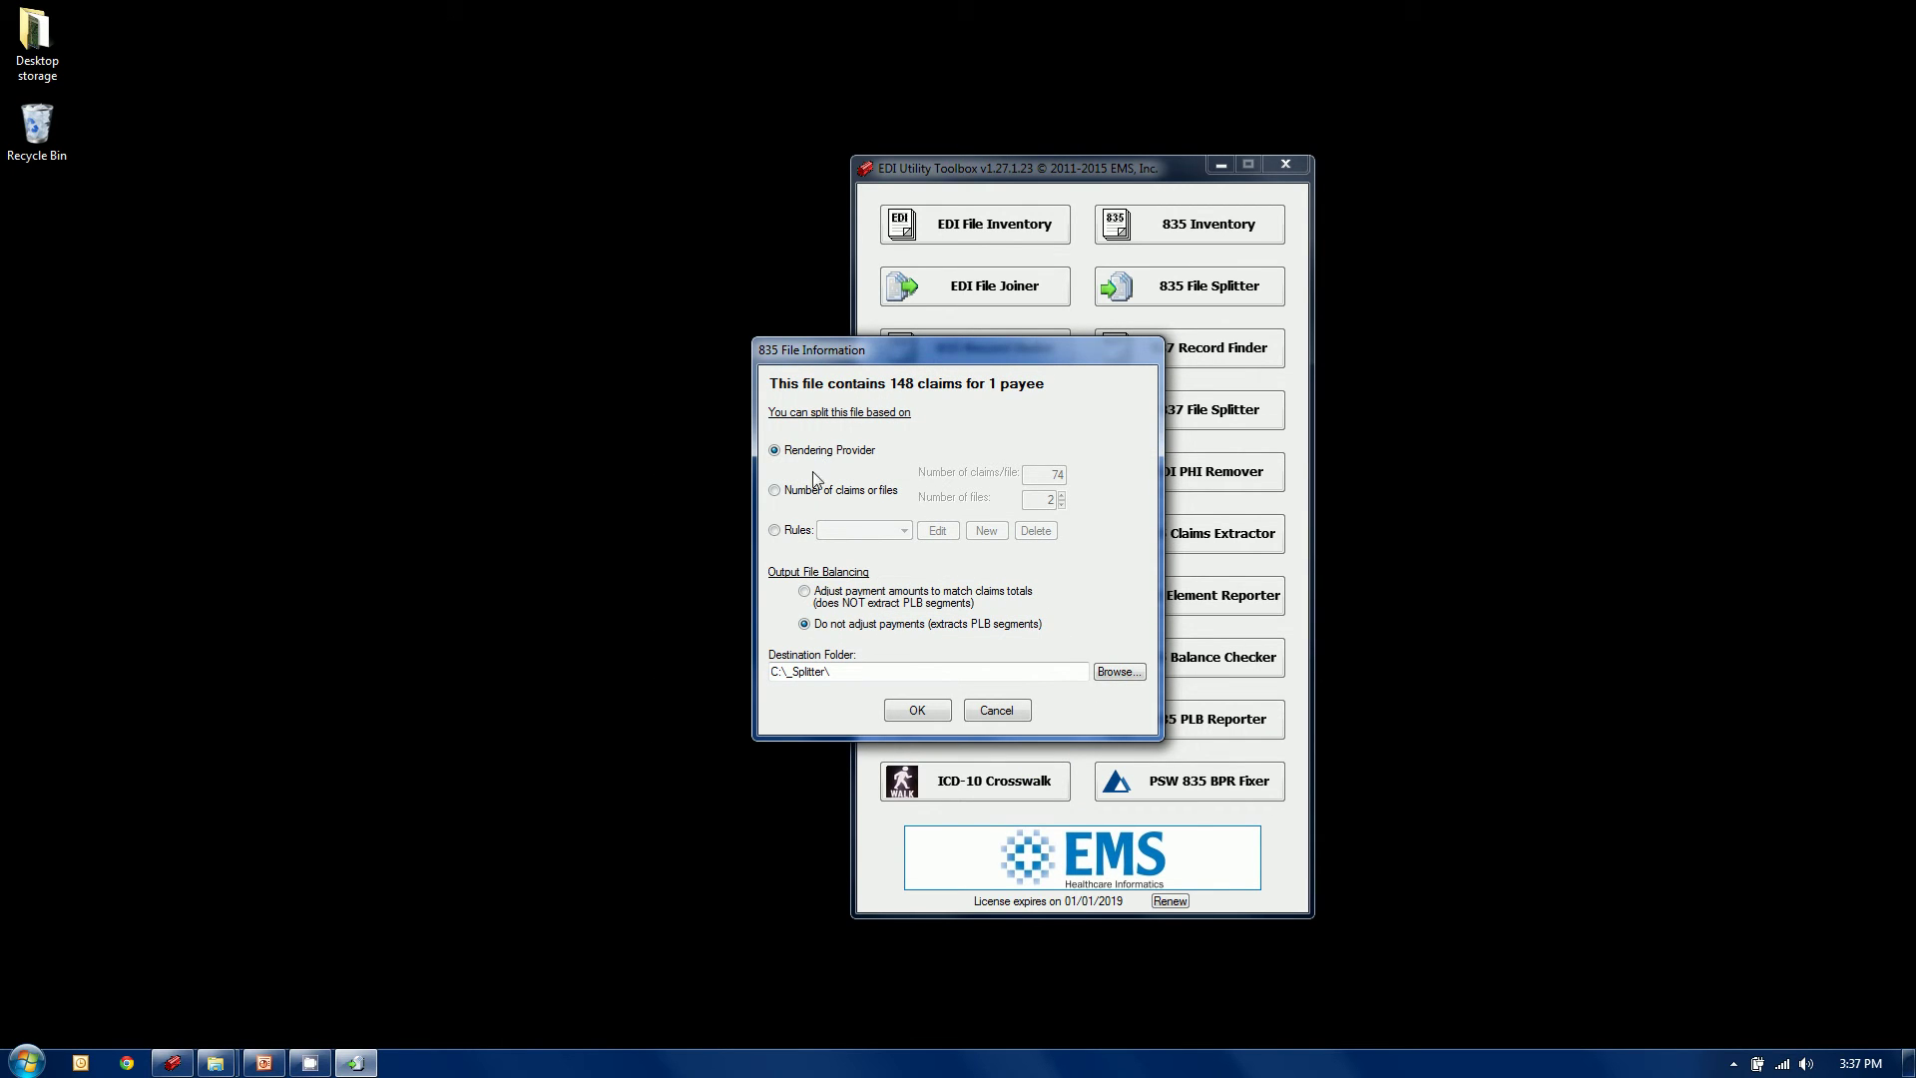
Set the split basis to Rules using the CPT rule set
click(816, 492)
click(813, 454)
click(799, 531)
click(851, 532)
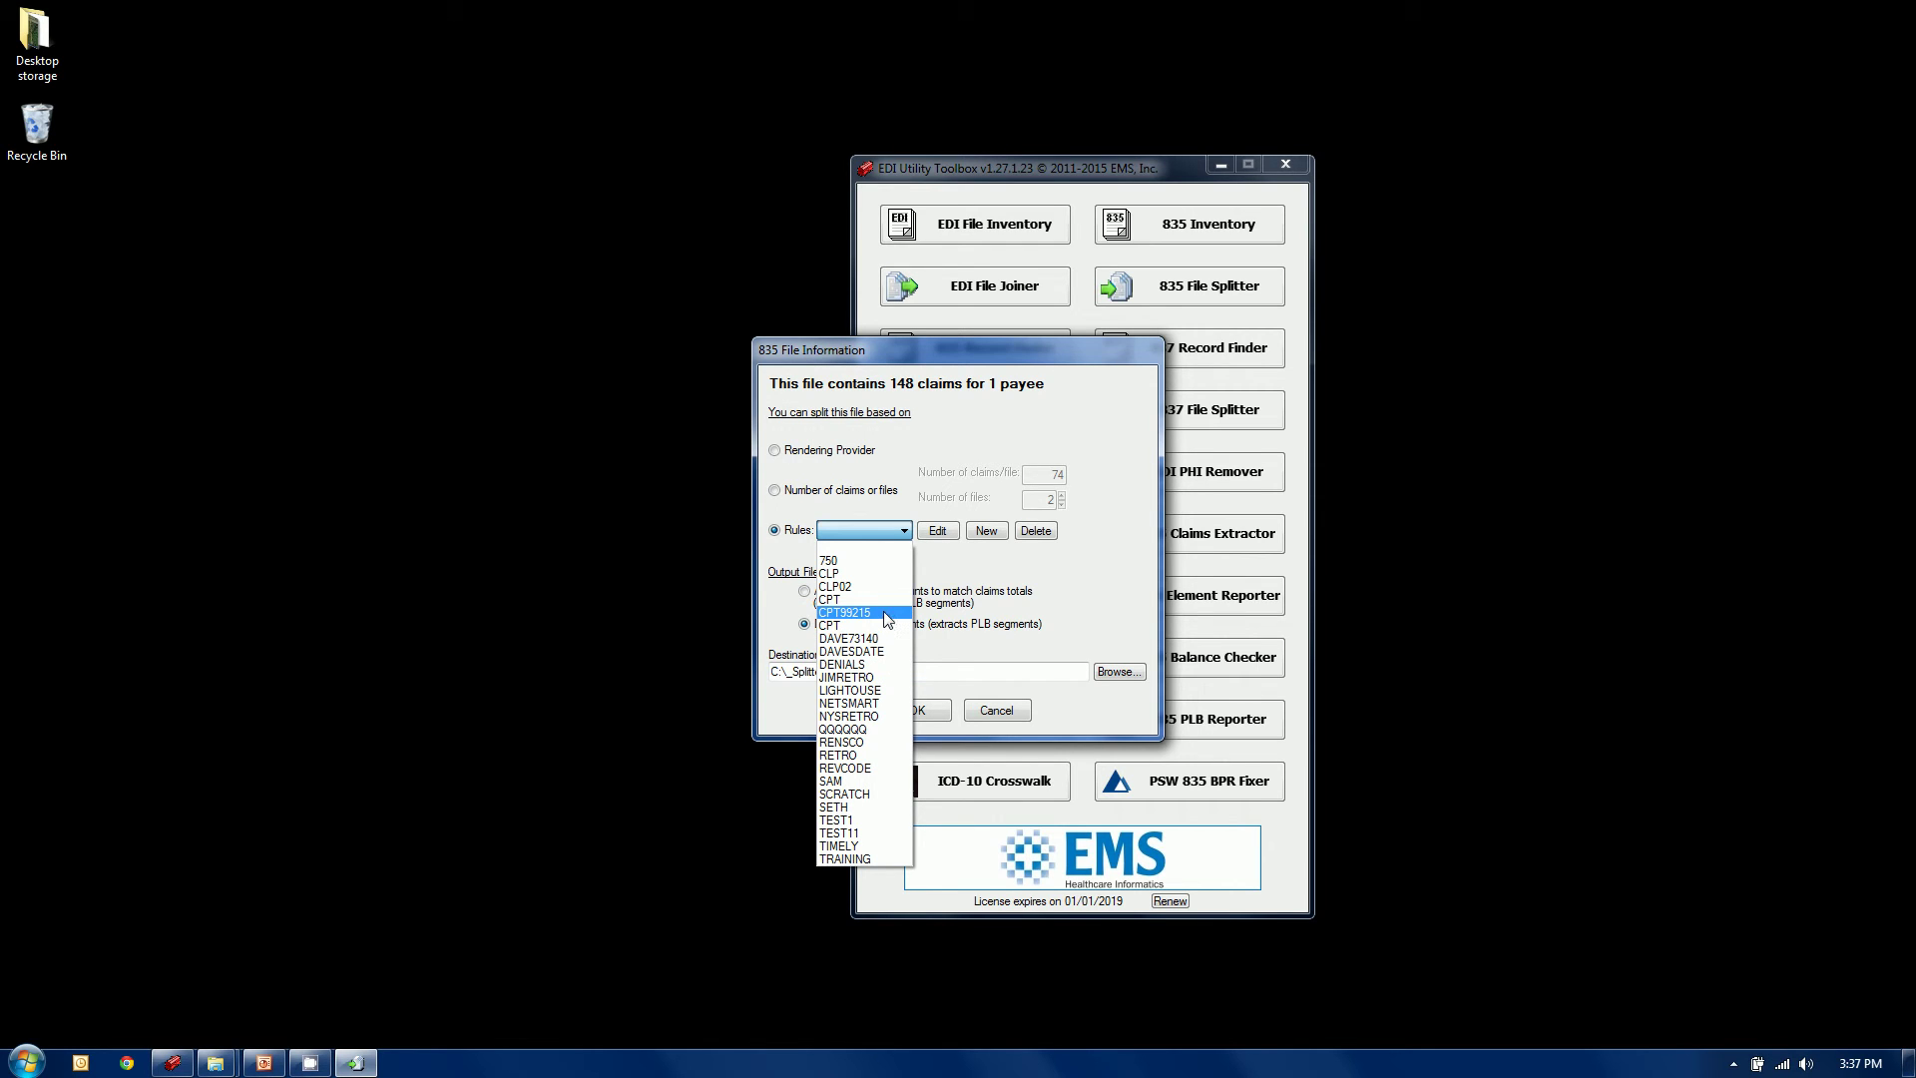
click(884, 602)
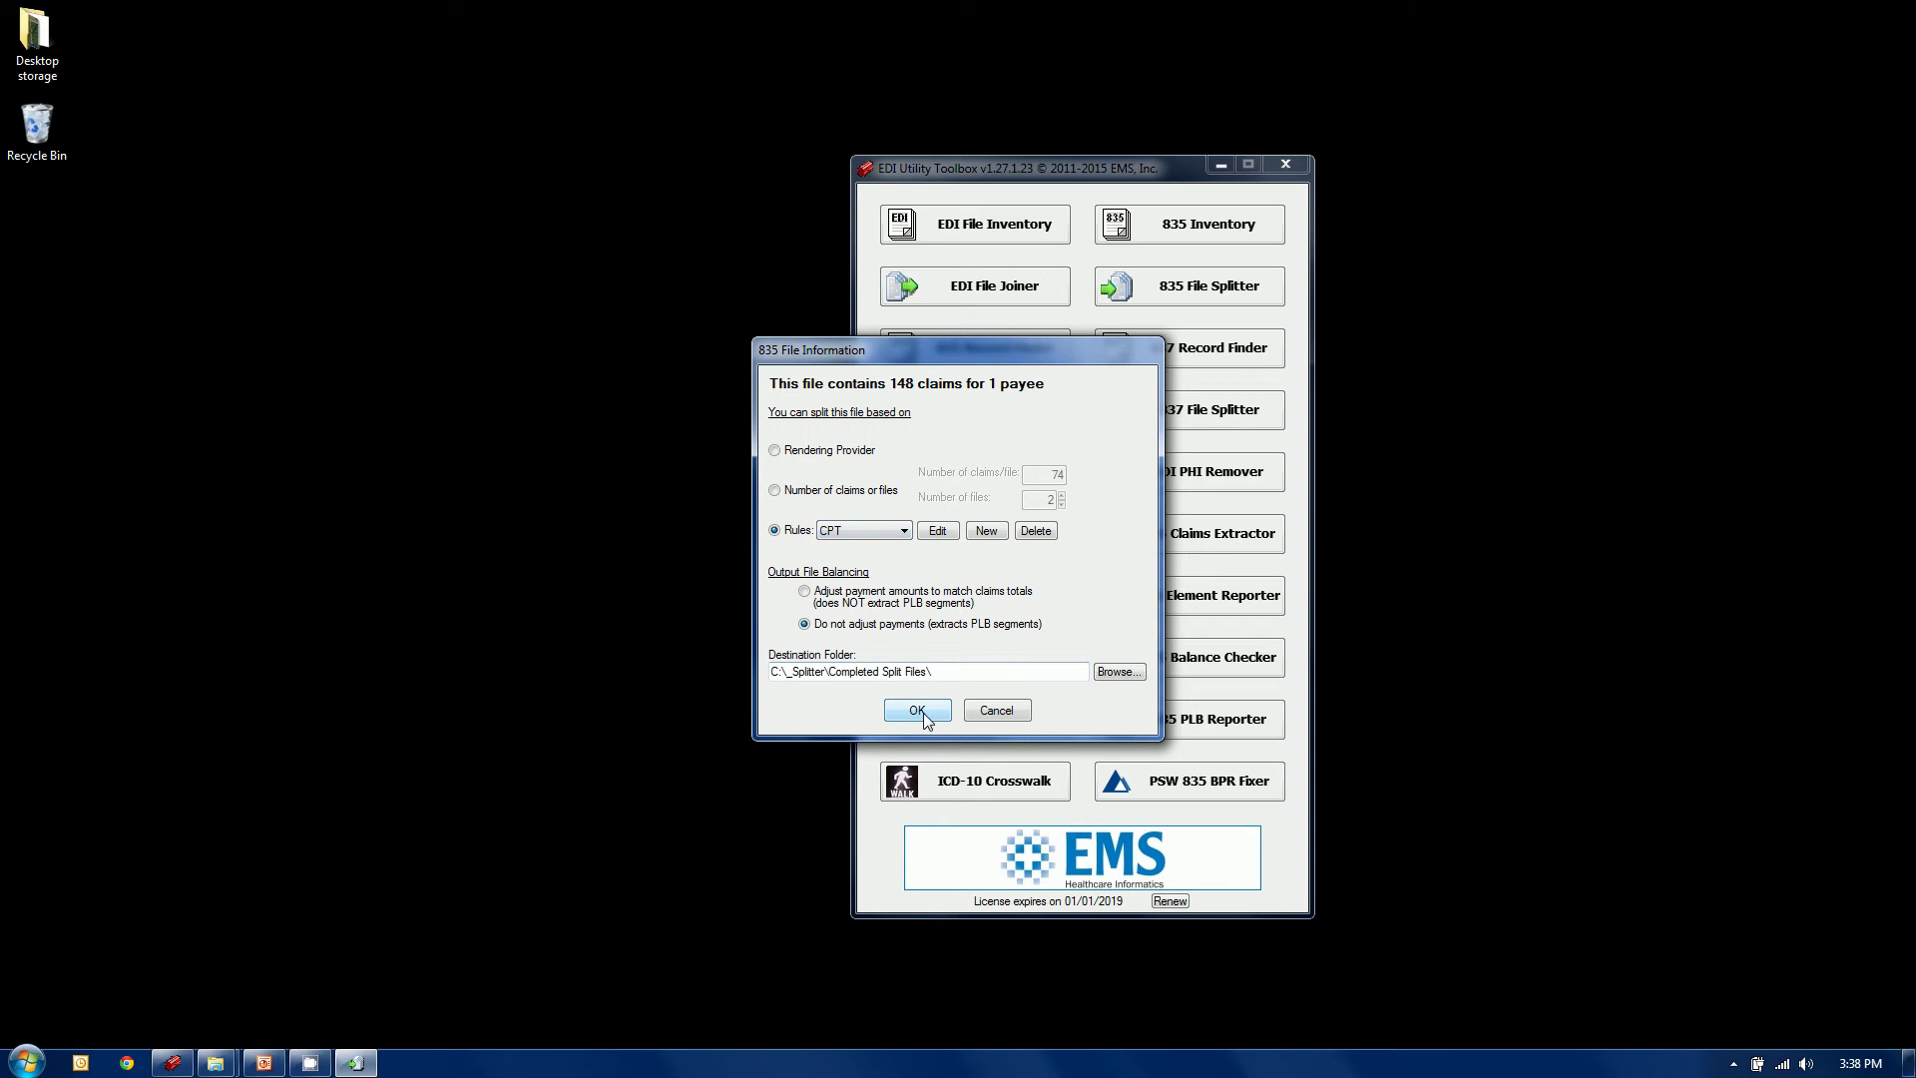
Open the CPT rules for editing and load rule 1 (80048) into the edit fields
click(940, 537)
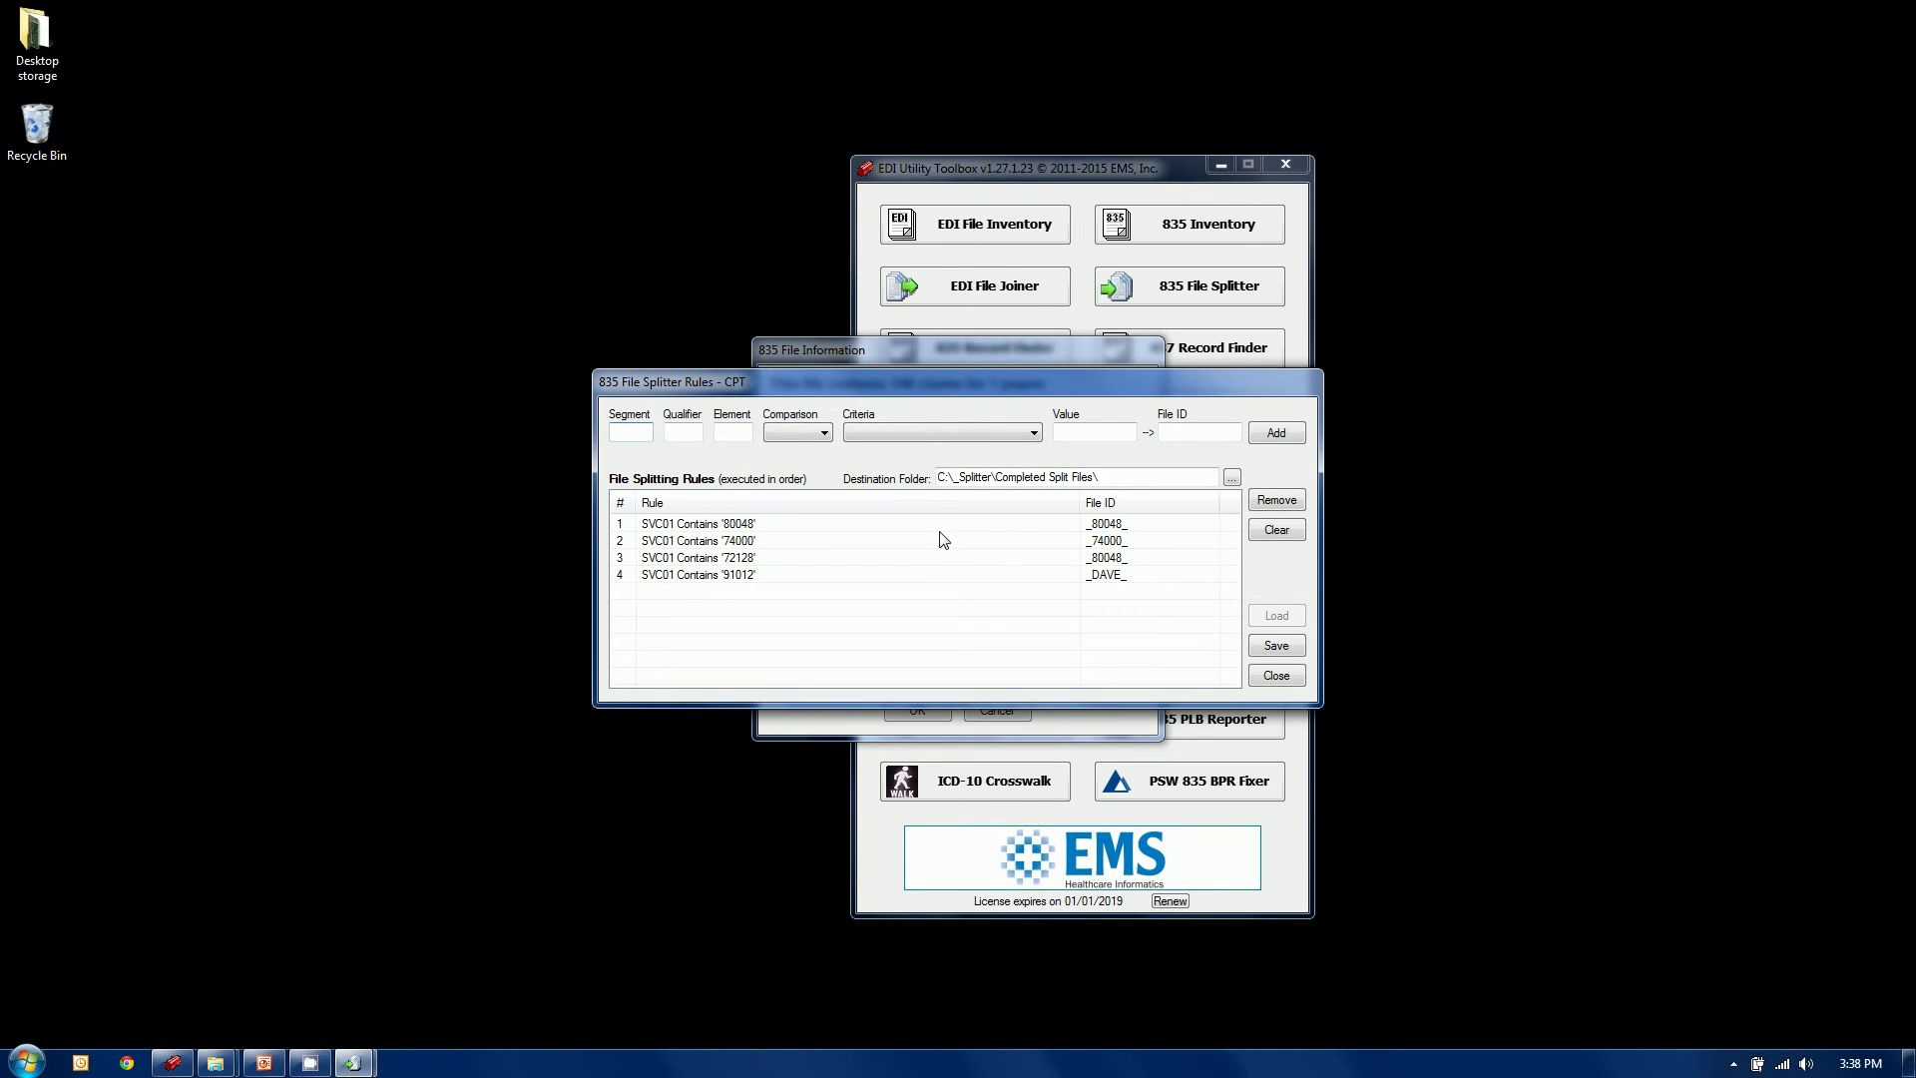
click(693, 525)
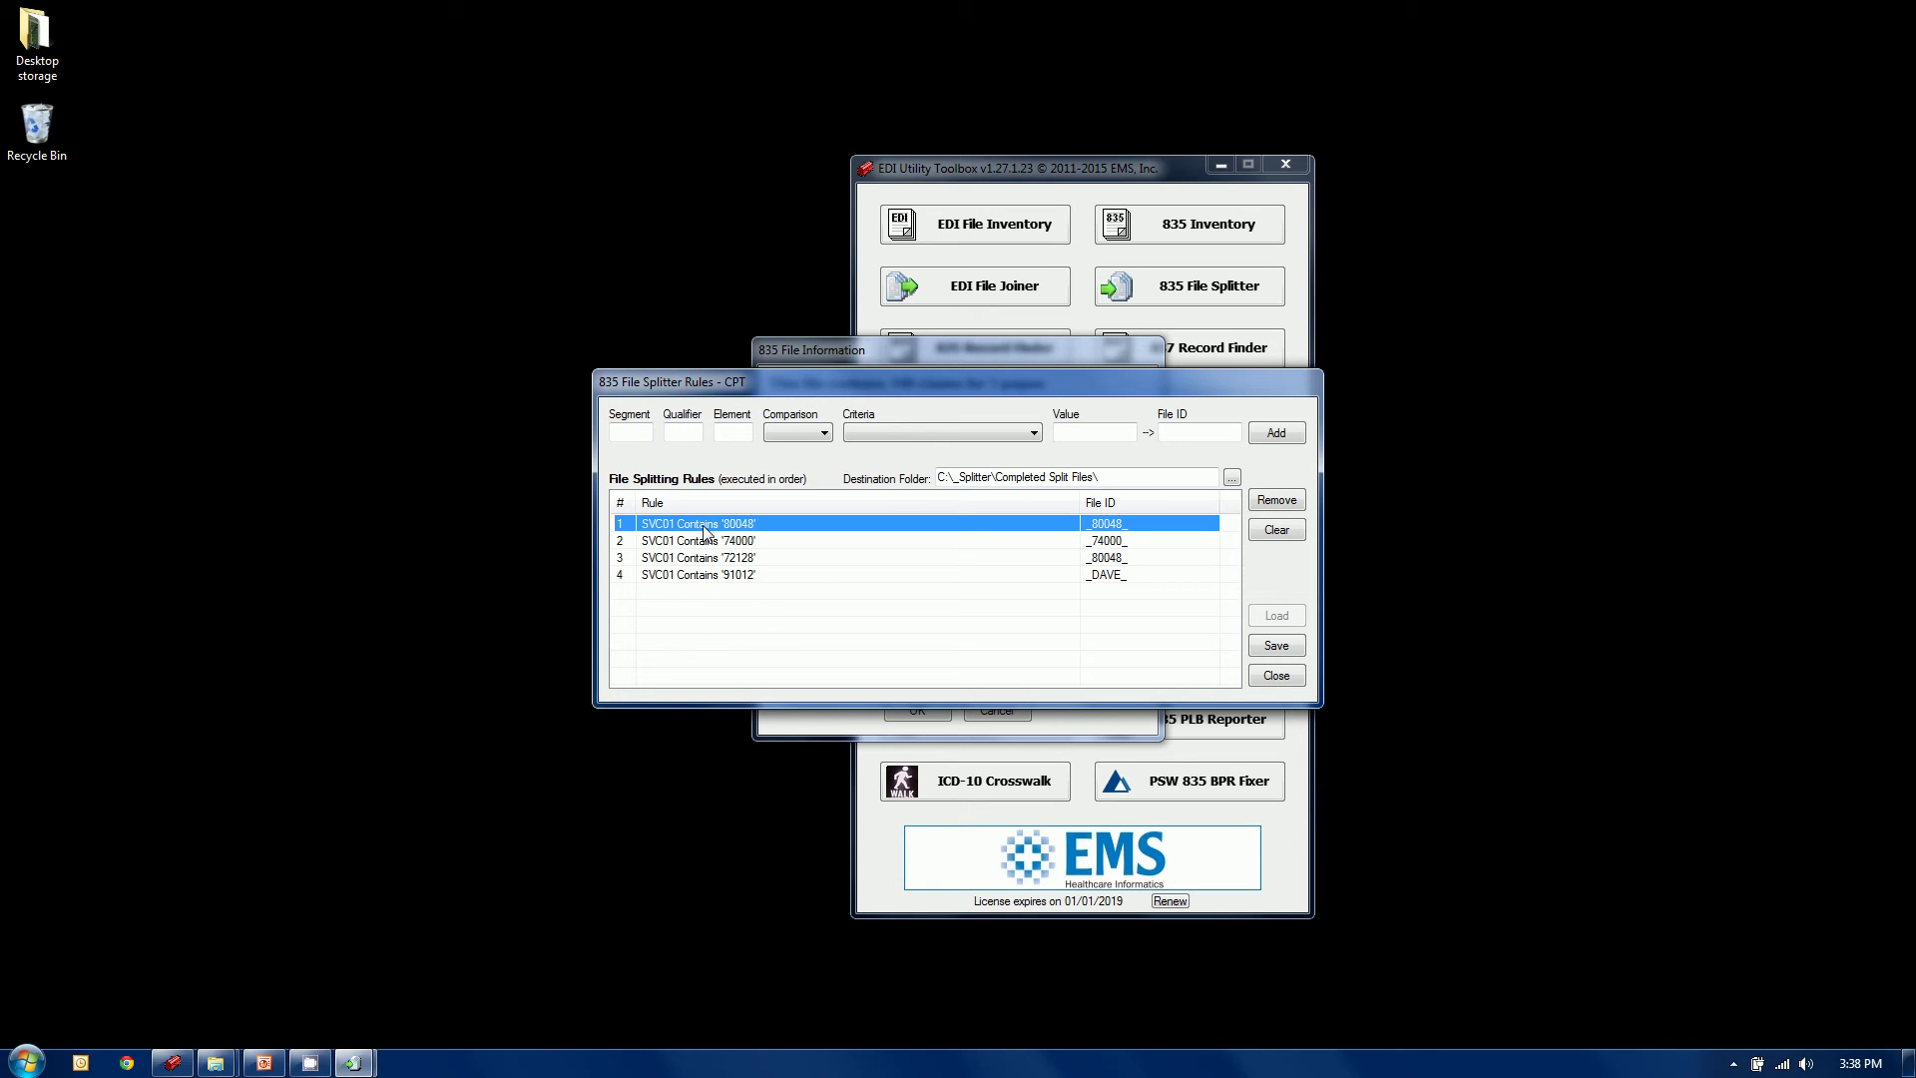
double_click(705, 527)
Review rule 1's comparison options, keeping String, and select its value 80048
click(641, 436)
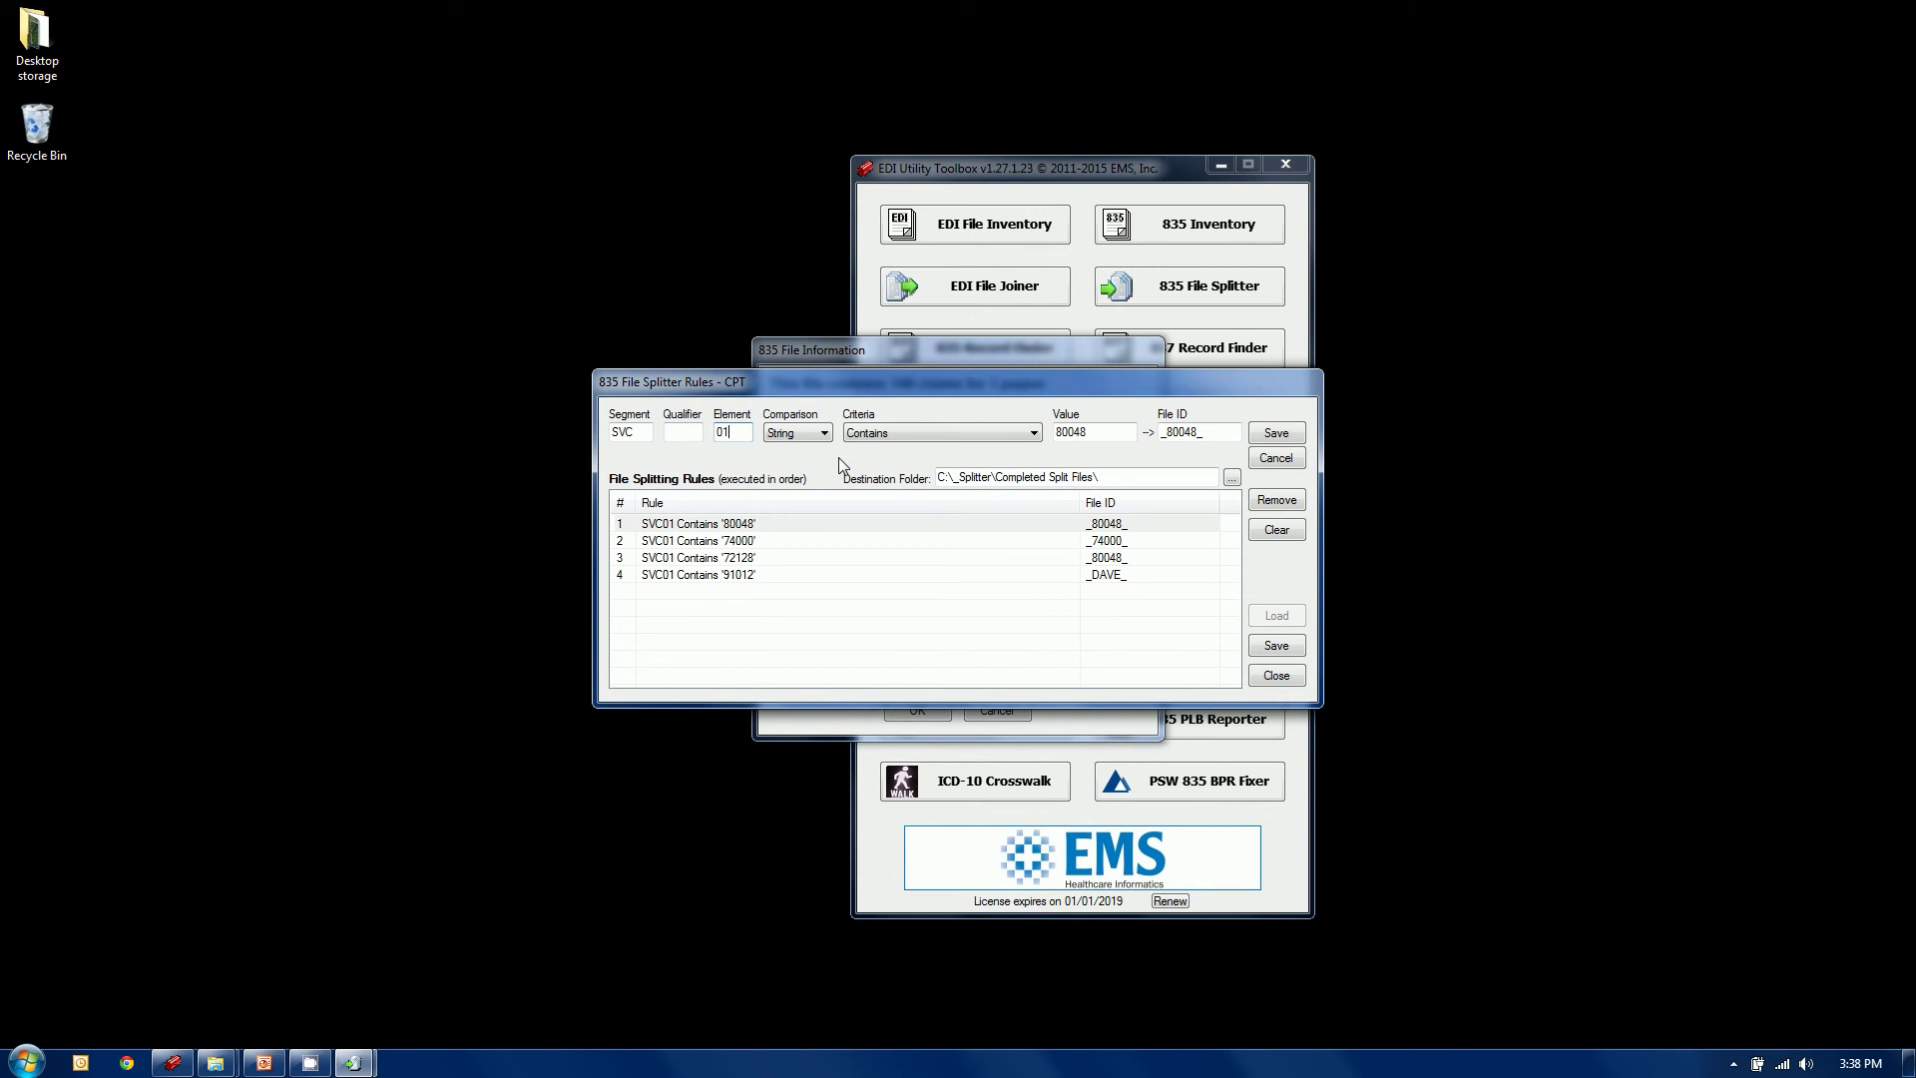
click(799, 433)
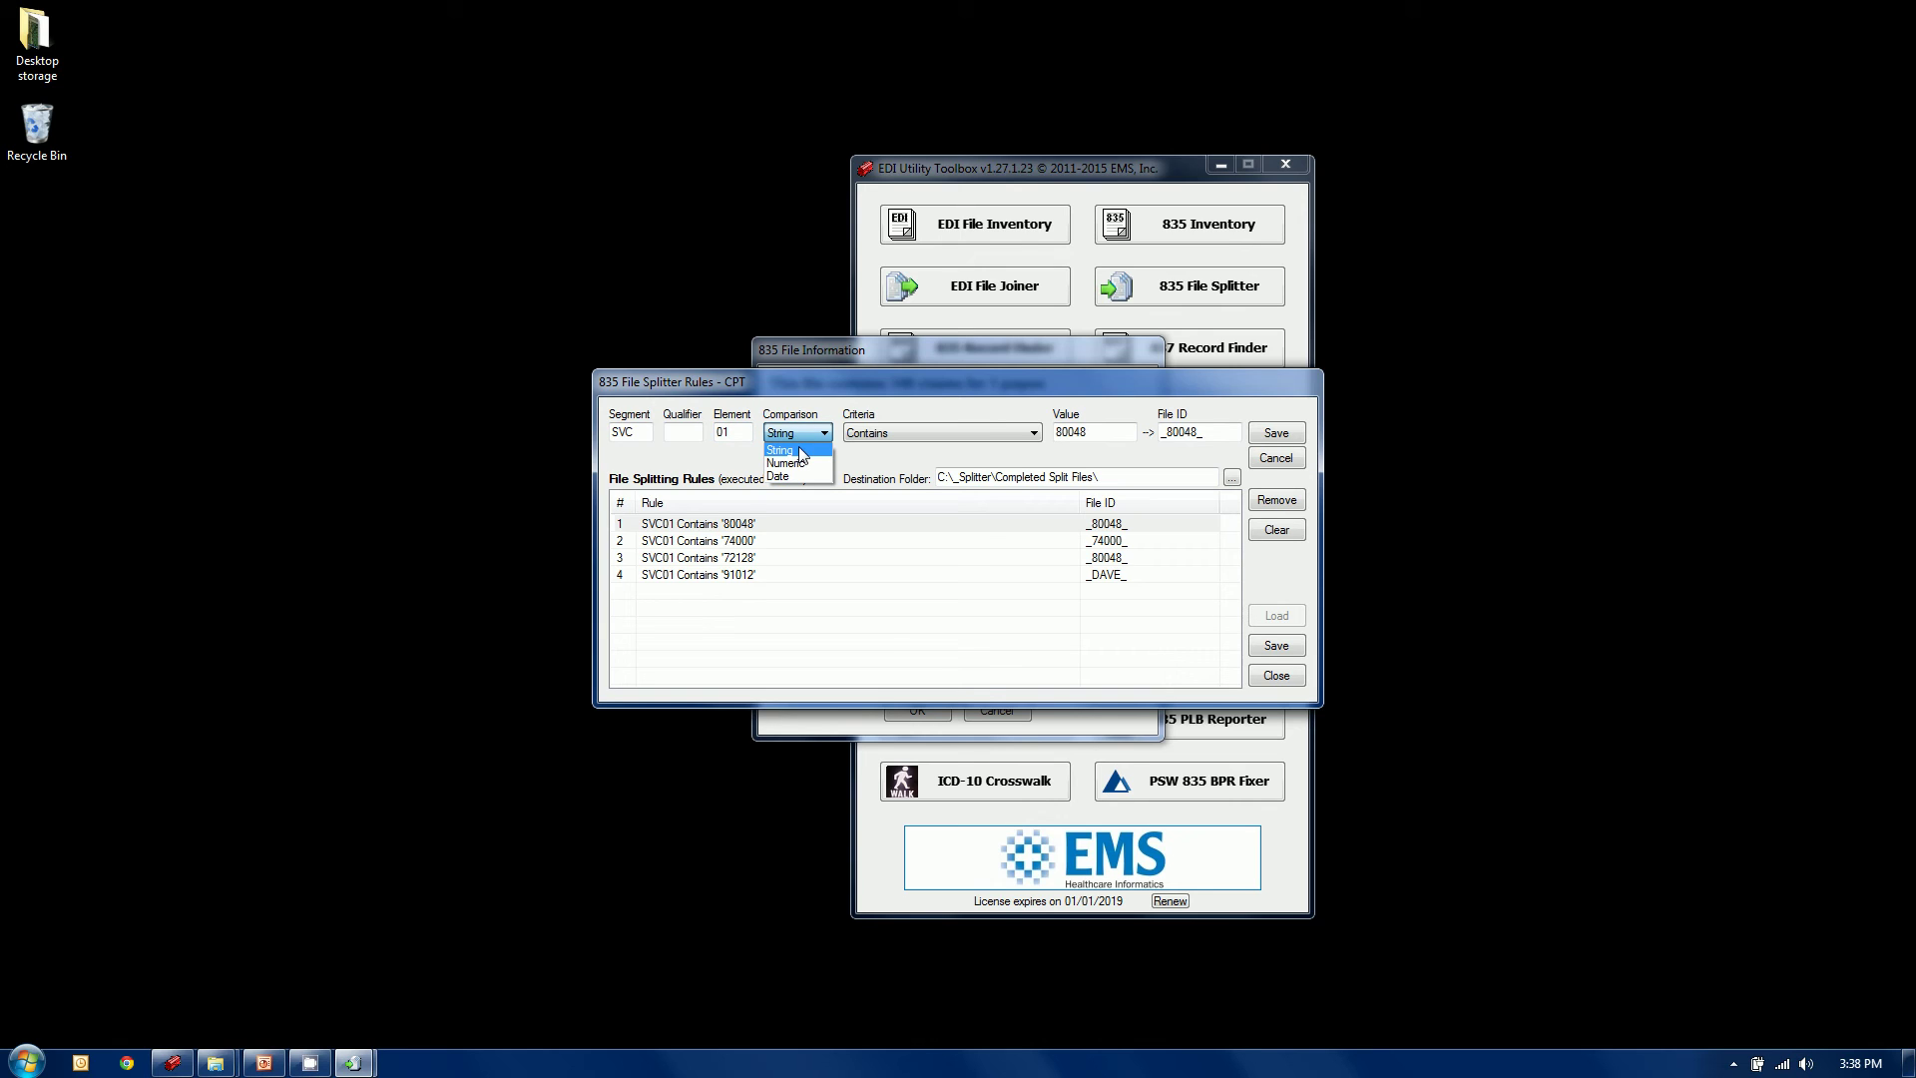
click(866, 461)
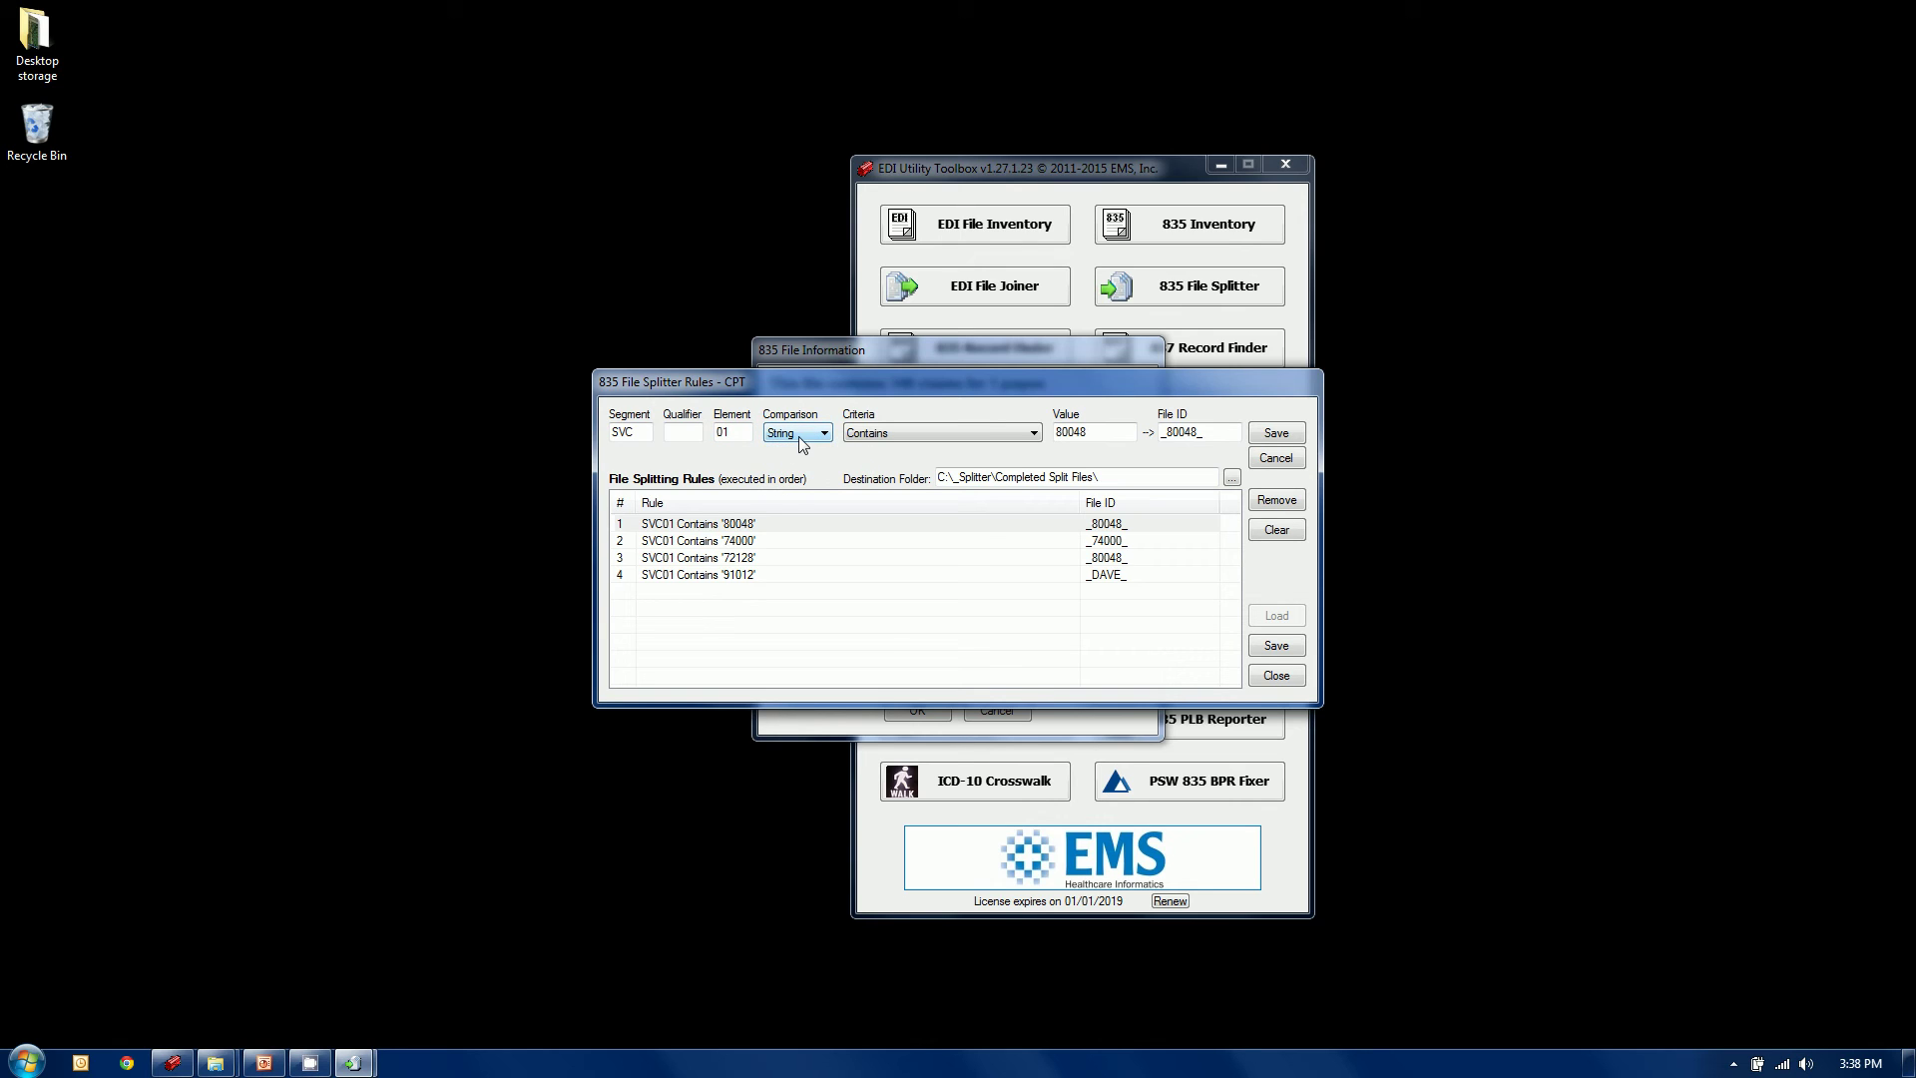
click(663, 432)
double_click(1071, 431)
Inspect rule 1's File ID _80048_ and compare it with rule 2 (74000)
click(1232, 432)
drag(1225, 431, 1162, 440)
click(1209, 438)
click(678, 542)
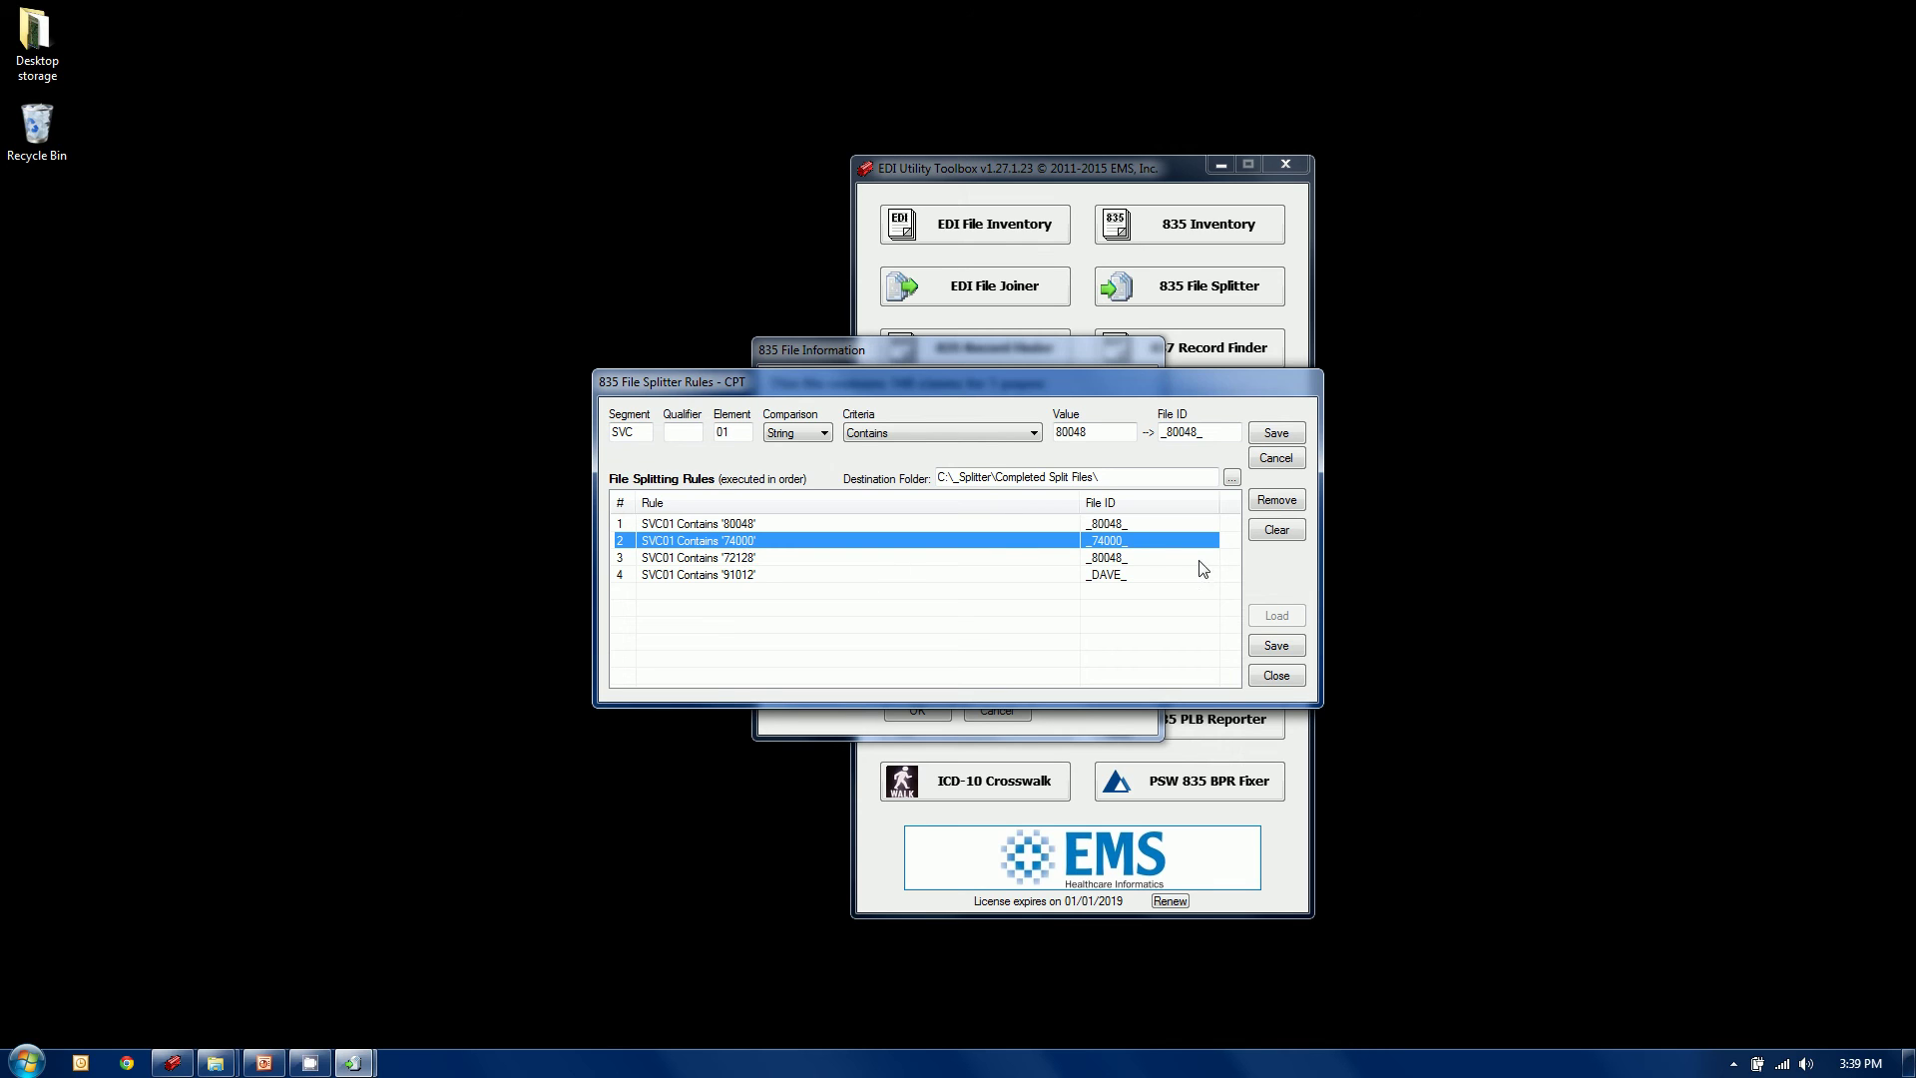
click(1128, 523)
click(1142, 542)
click(1135, 523)
click(1140, 540)
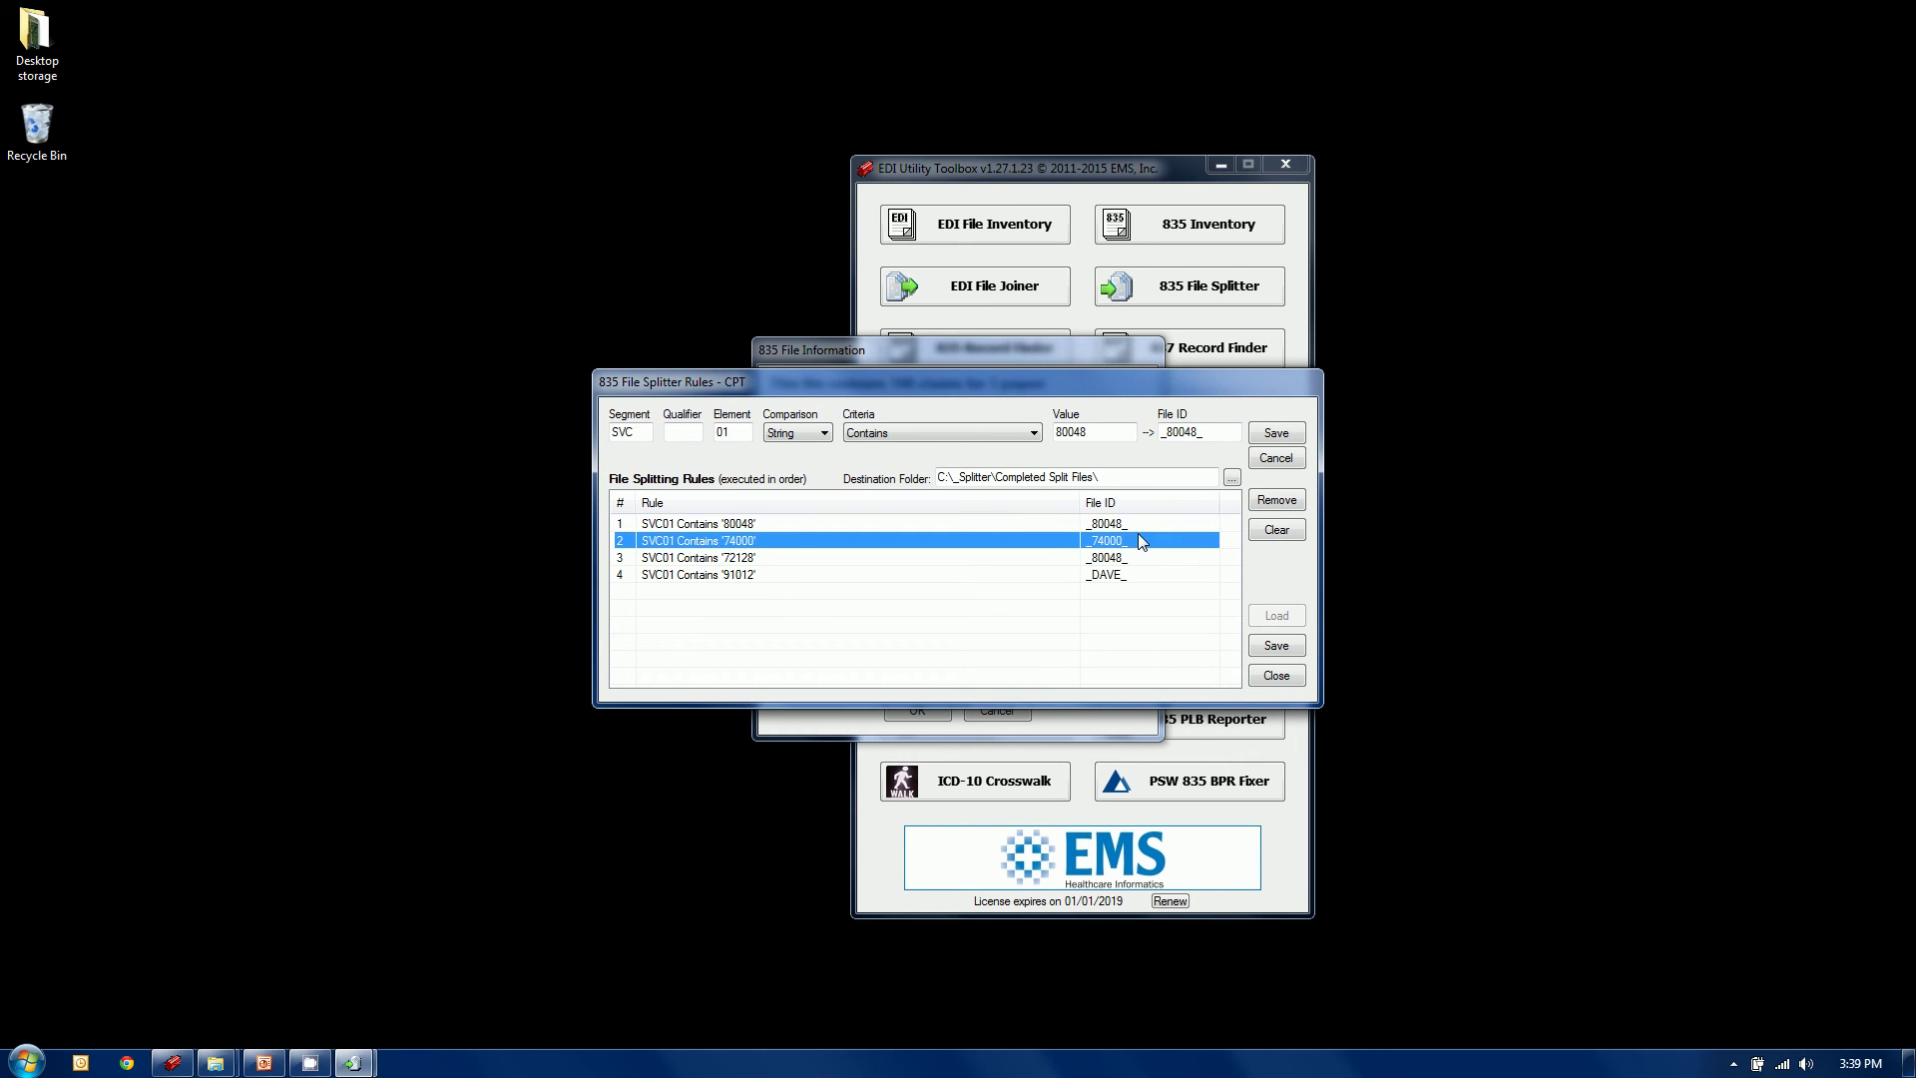
Review rules 3 (72128) and 4 (91012), close the rules editor, and run the CPT split
click(760, 558)
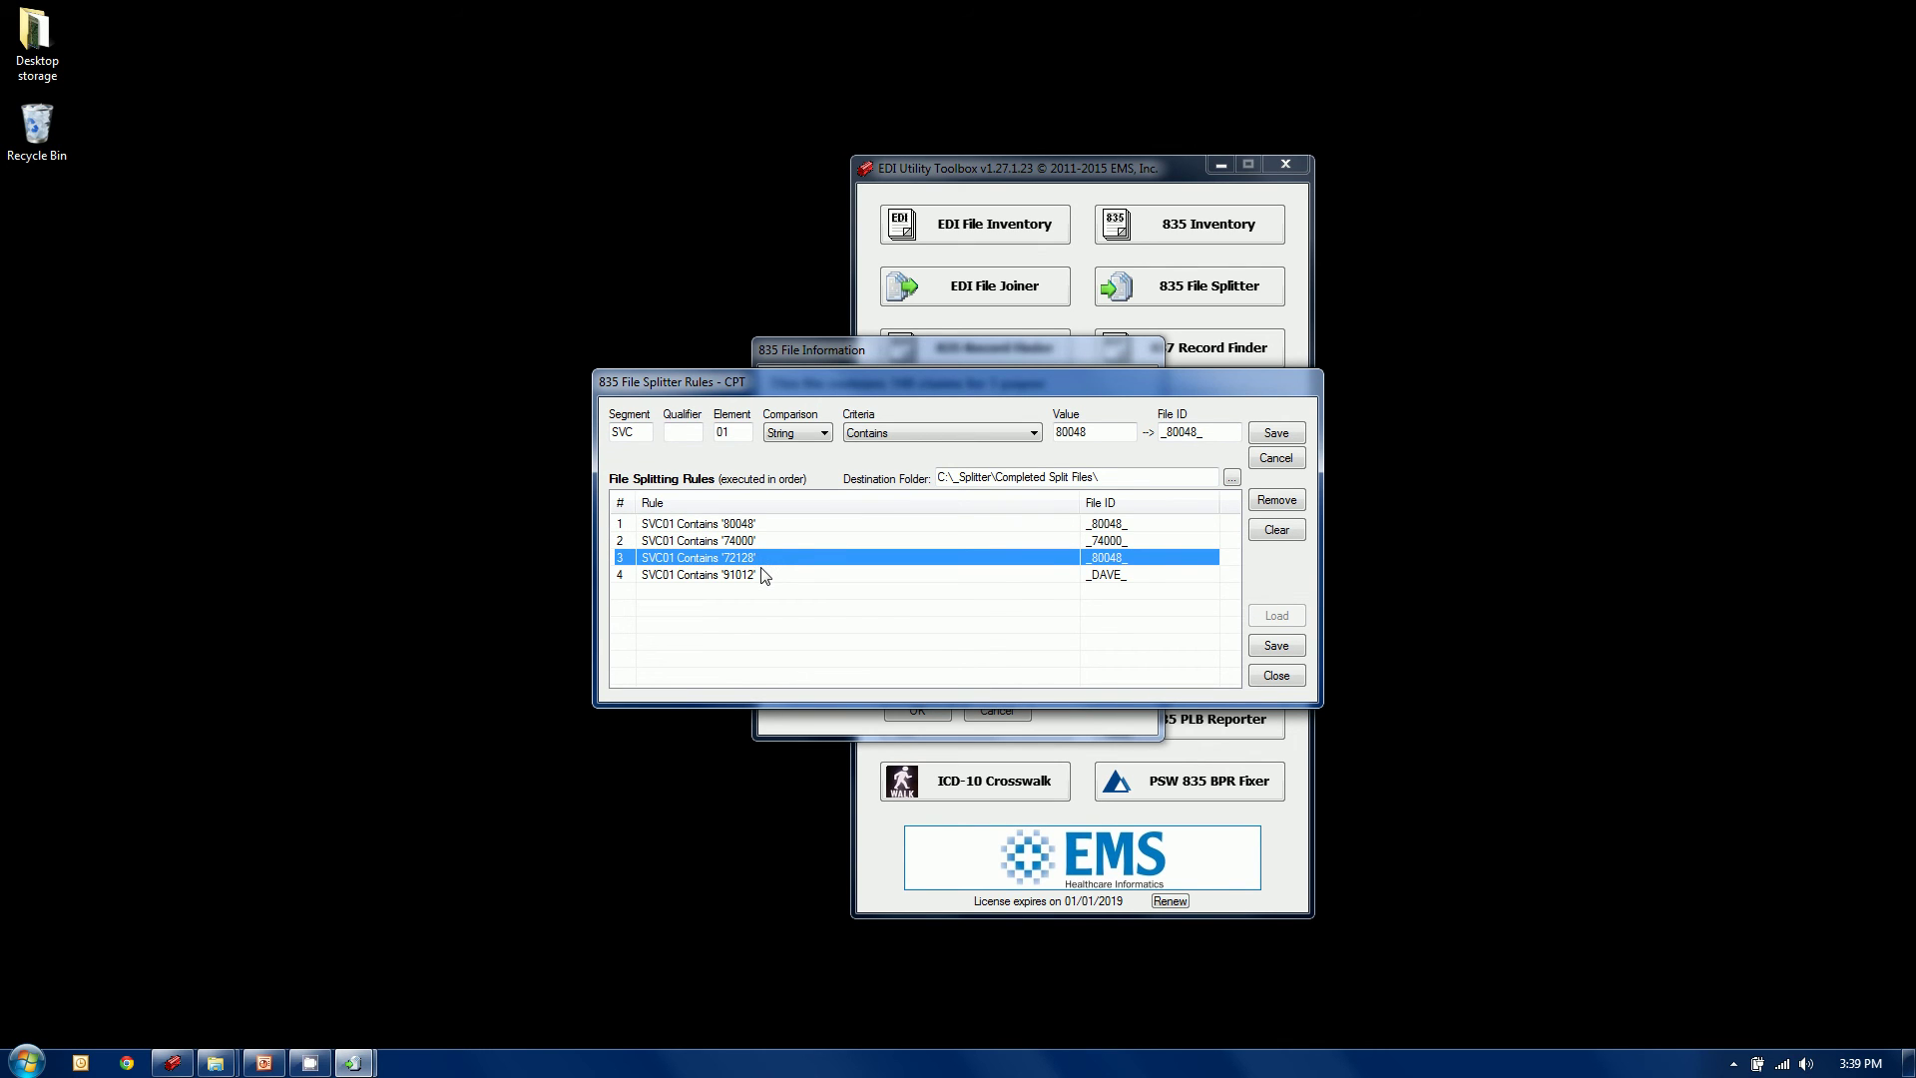
click(1139, 561)
click(1124, 523)
click(1133, 561)
click(746, 575)
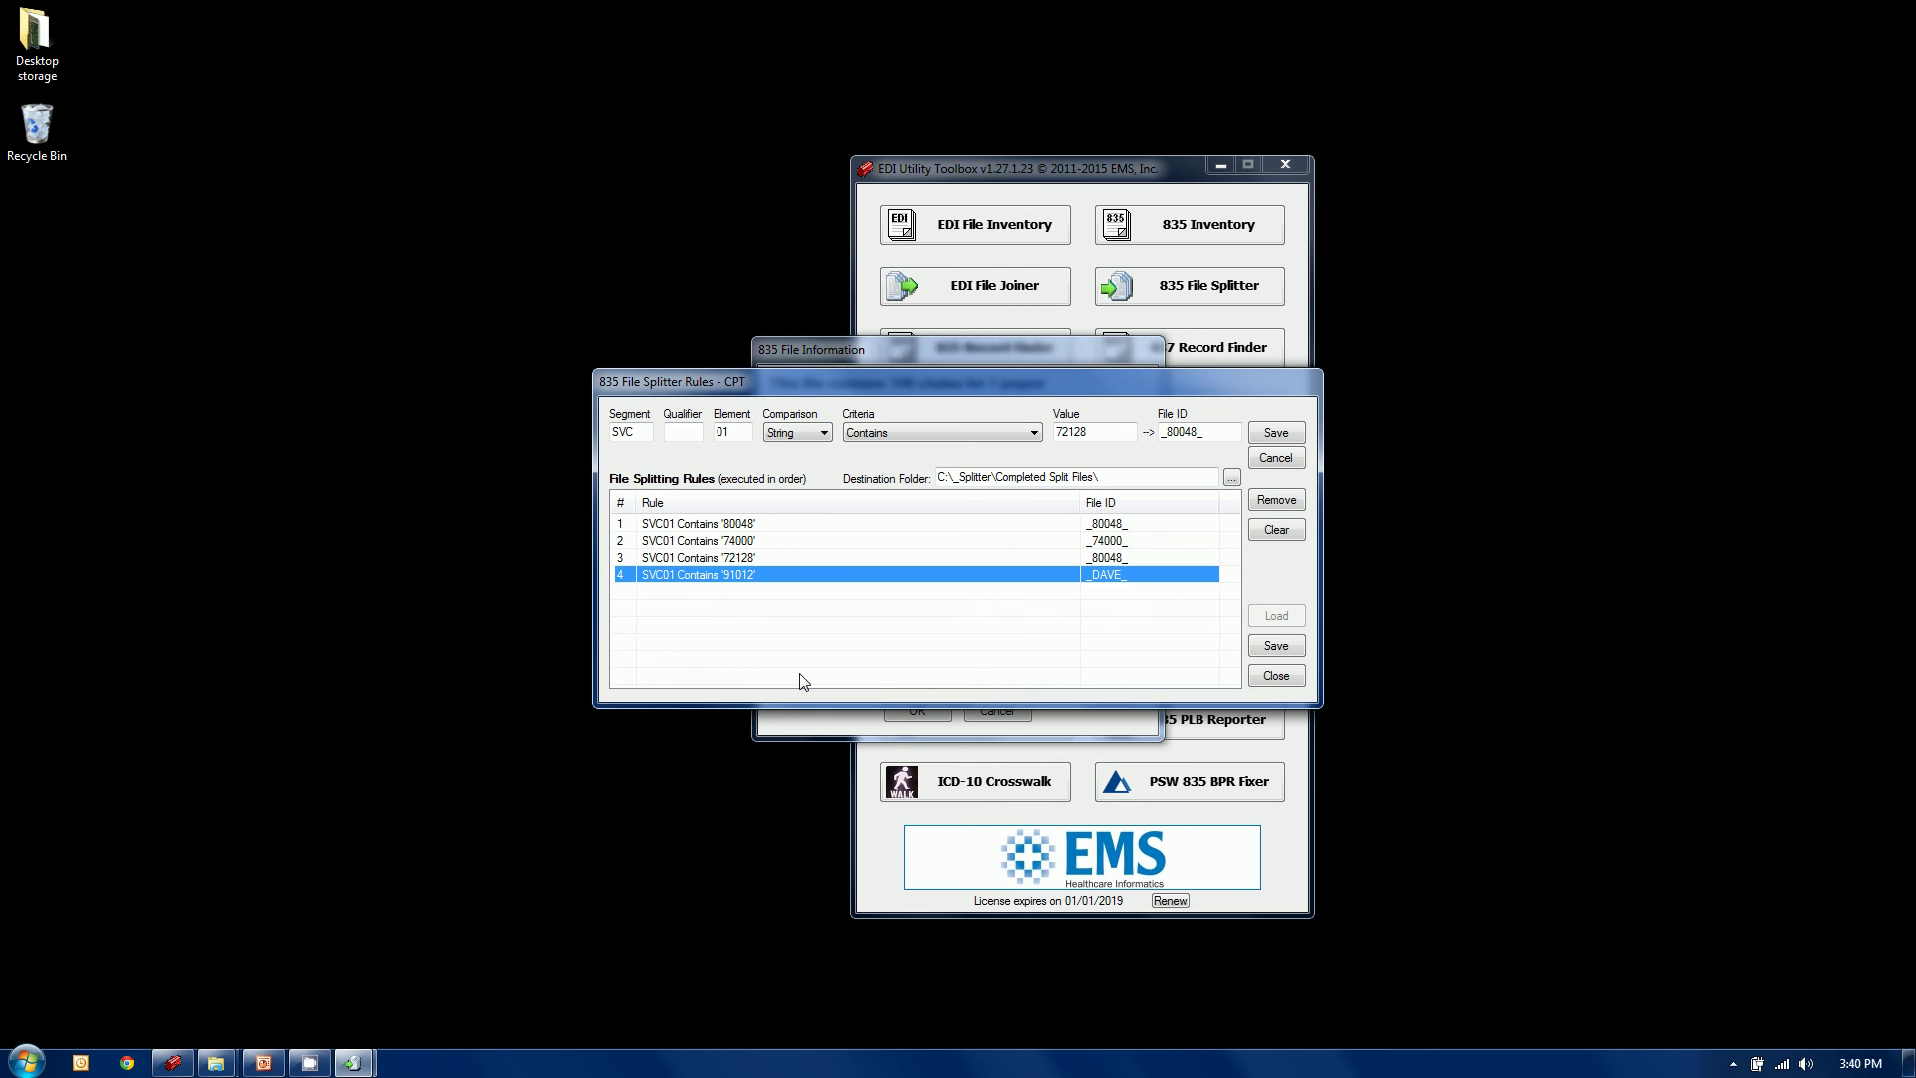
click(1266, 679)
click(897, 716)
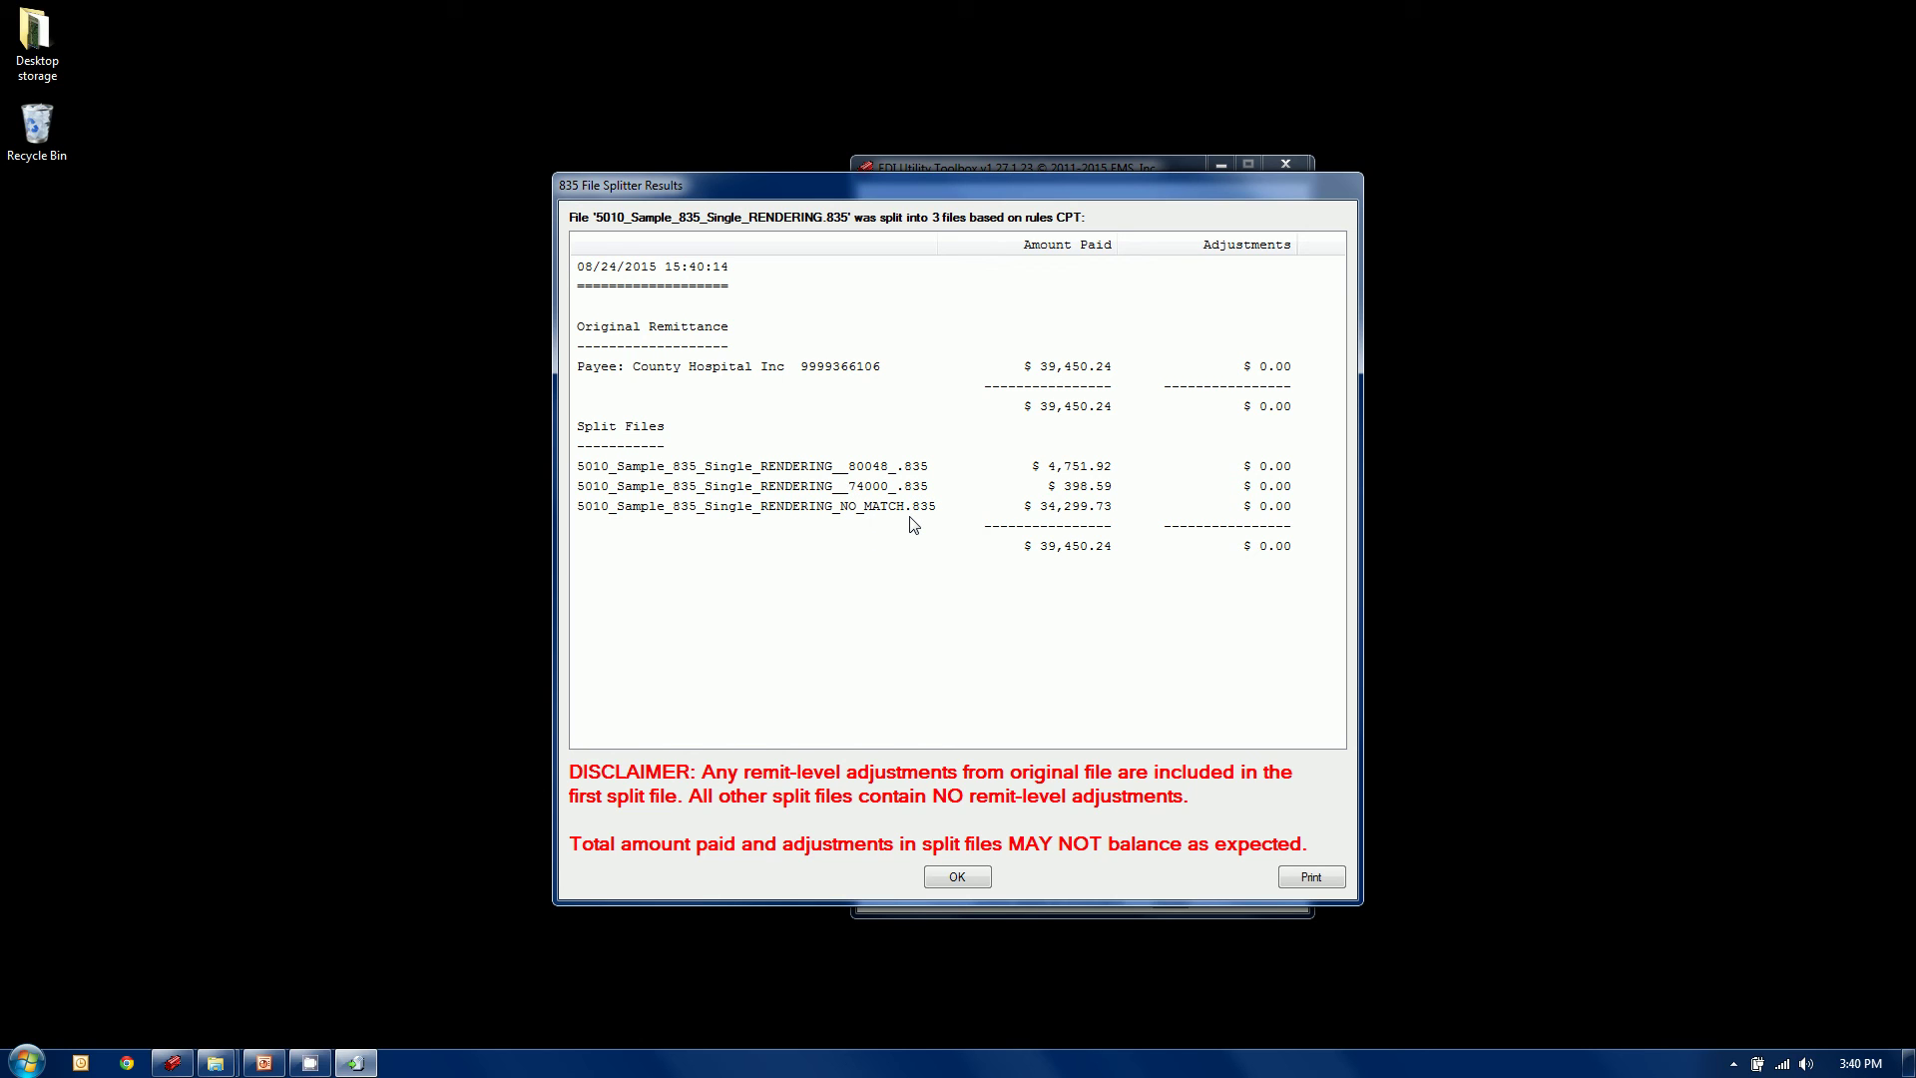
Dismiss the CPT split results and confirm the three split files in Completed Split Files
click(961, 876)
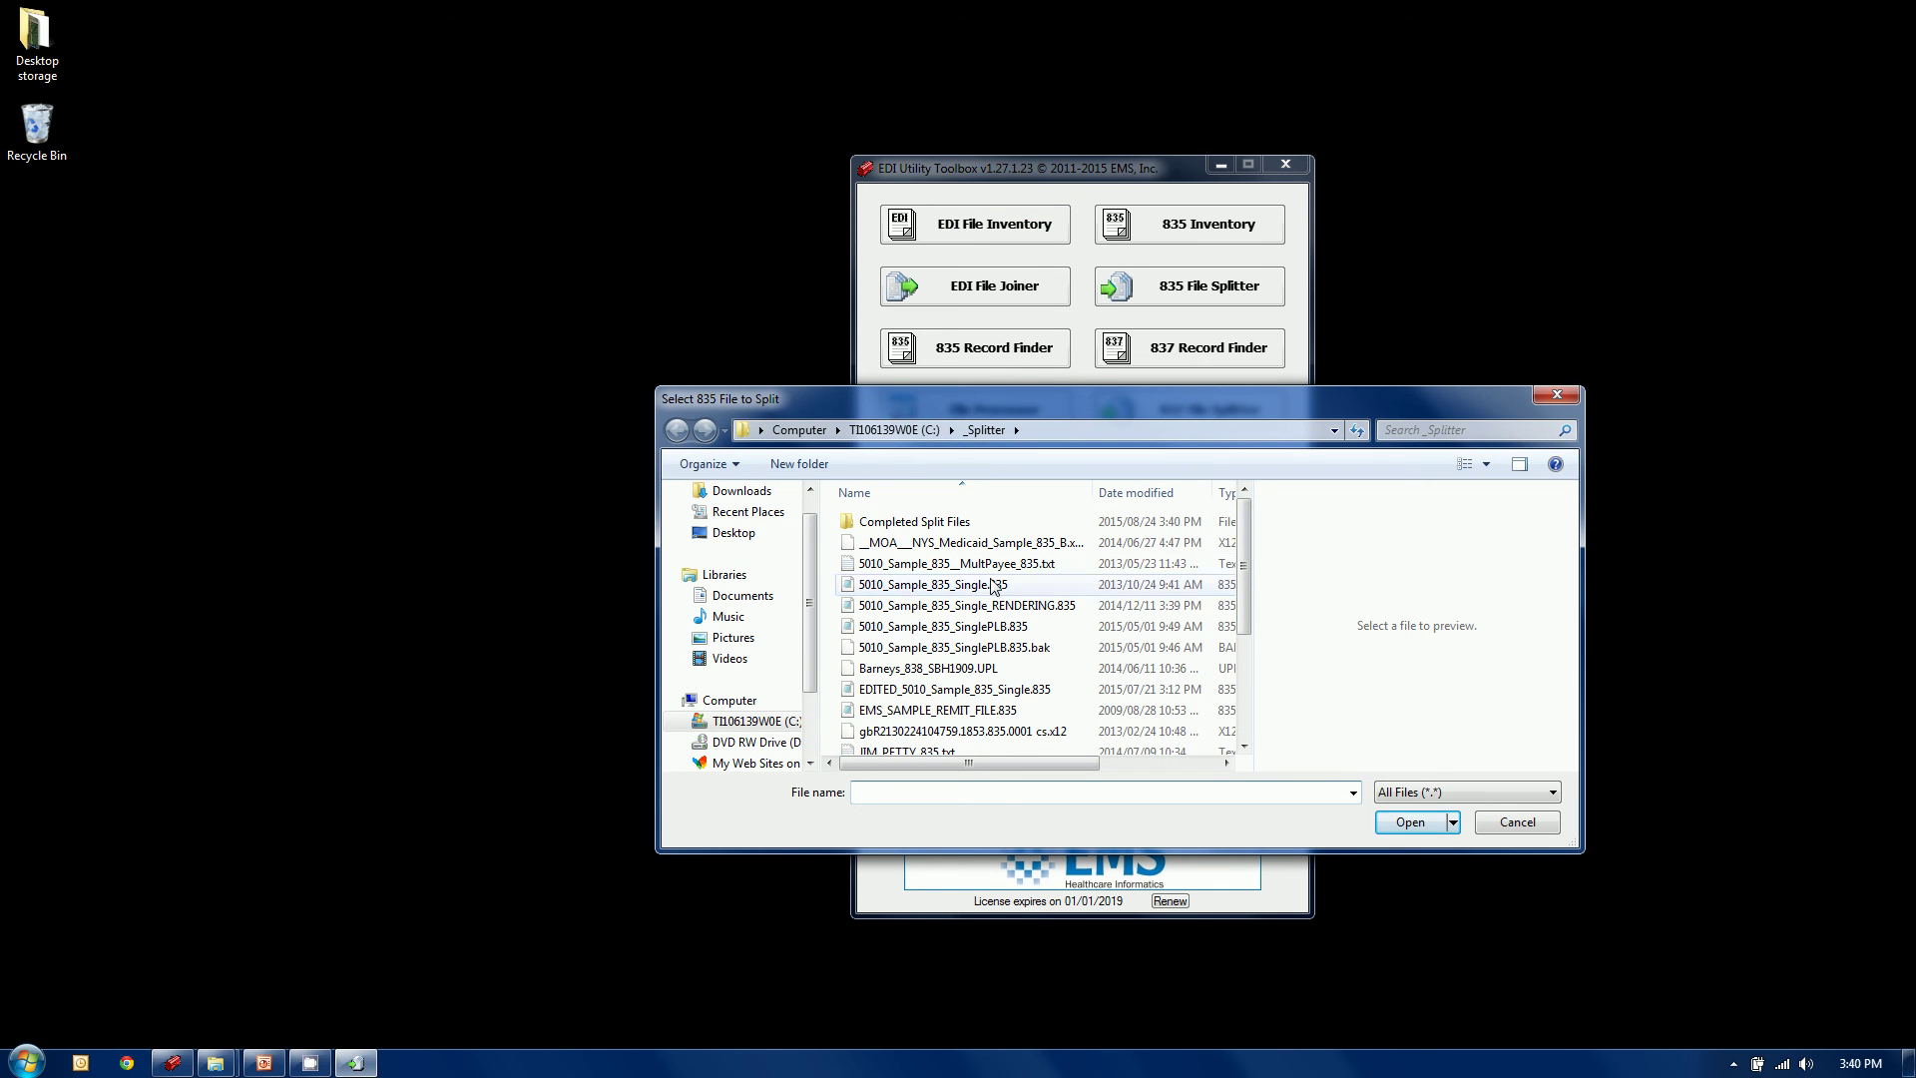
double_click(956, 522)
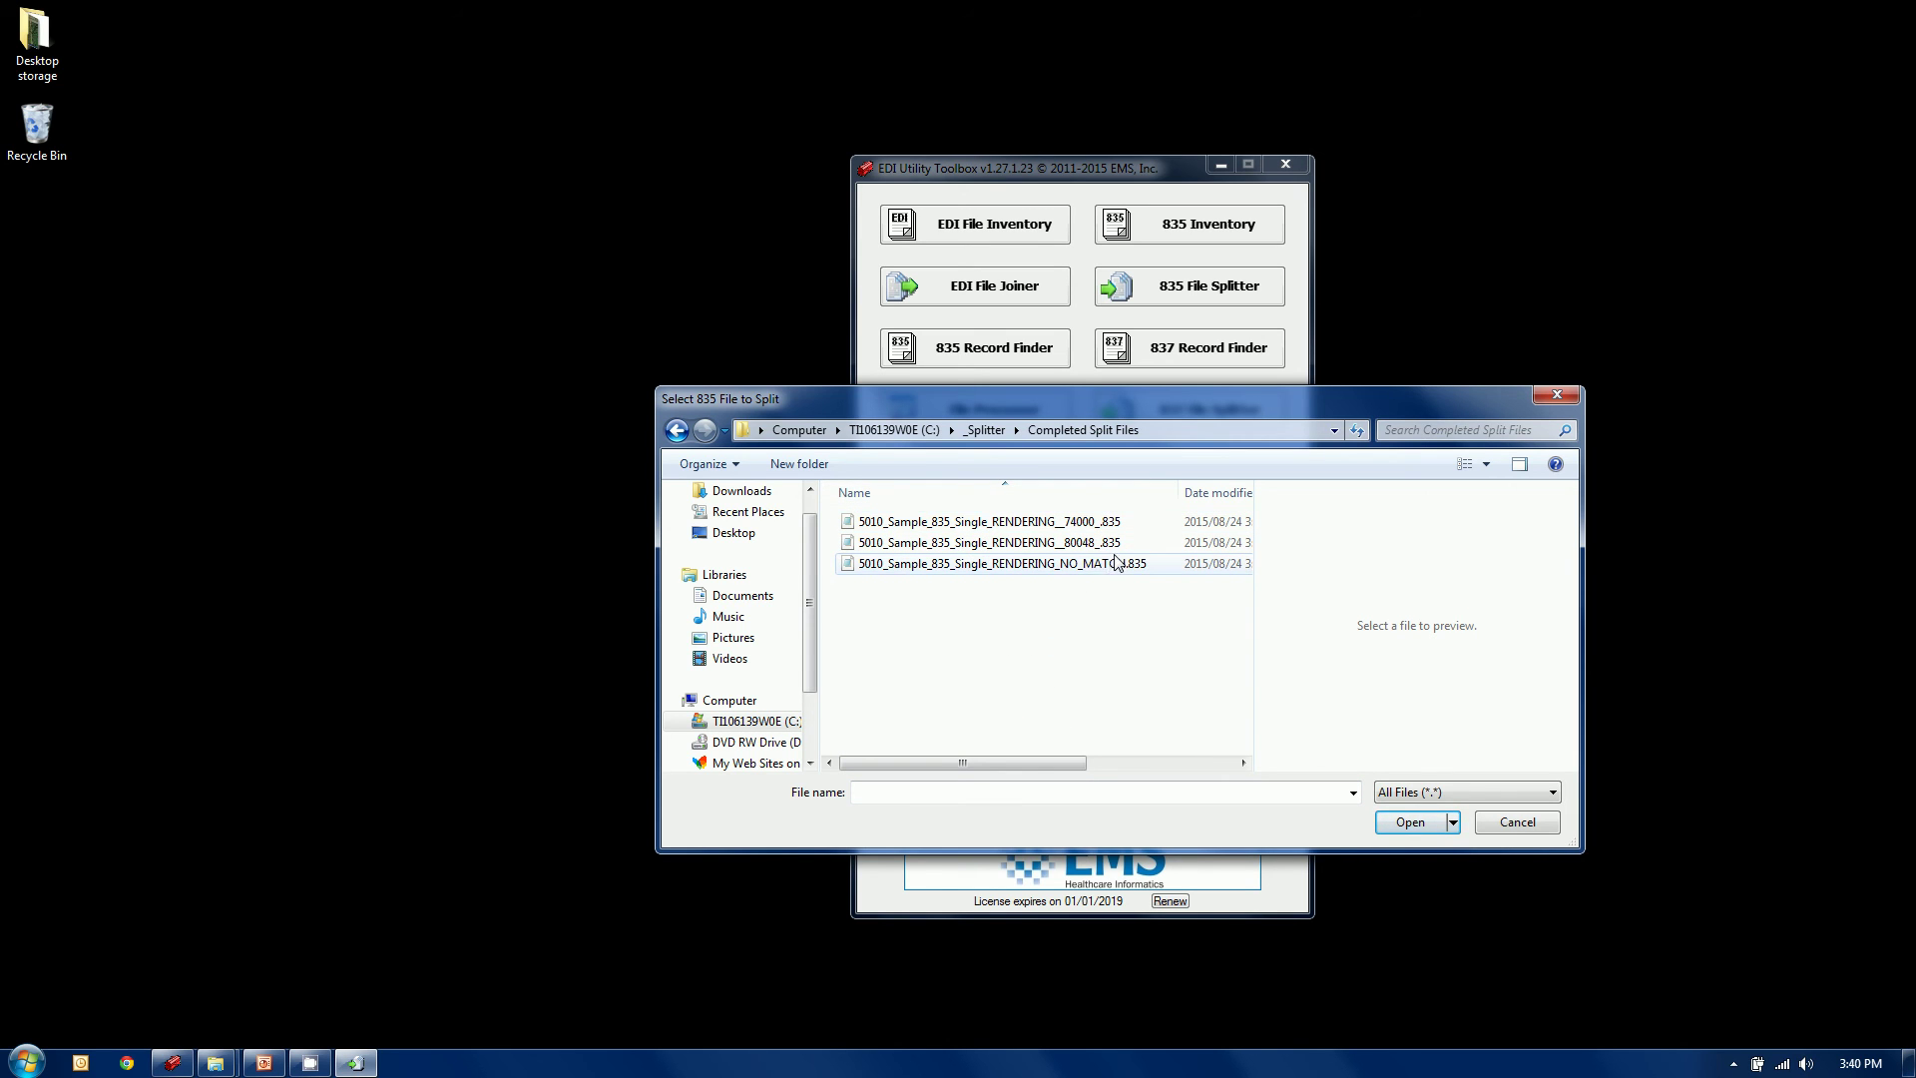
click(1517, 823)
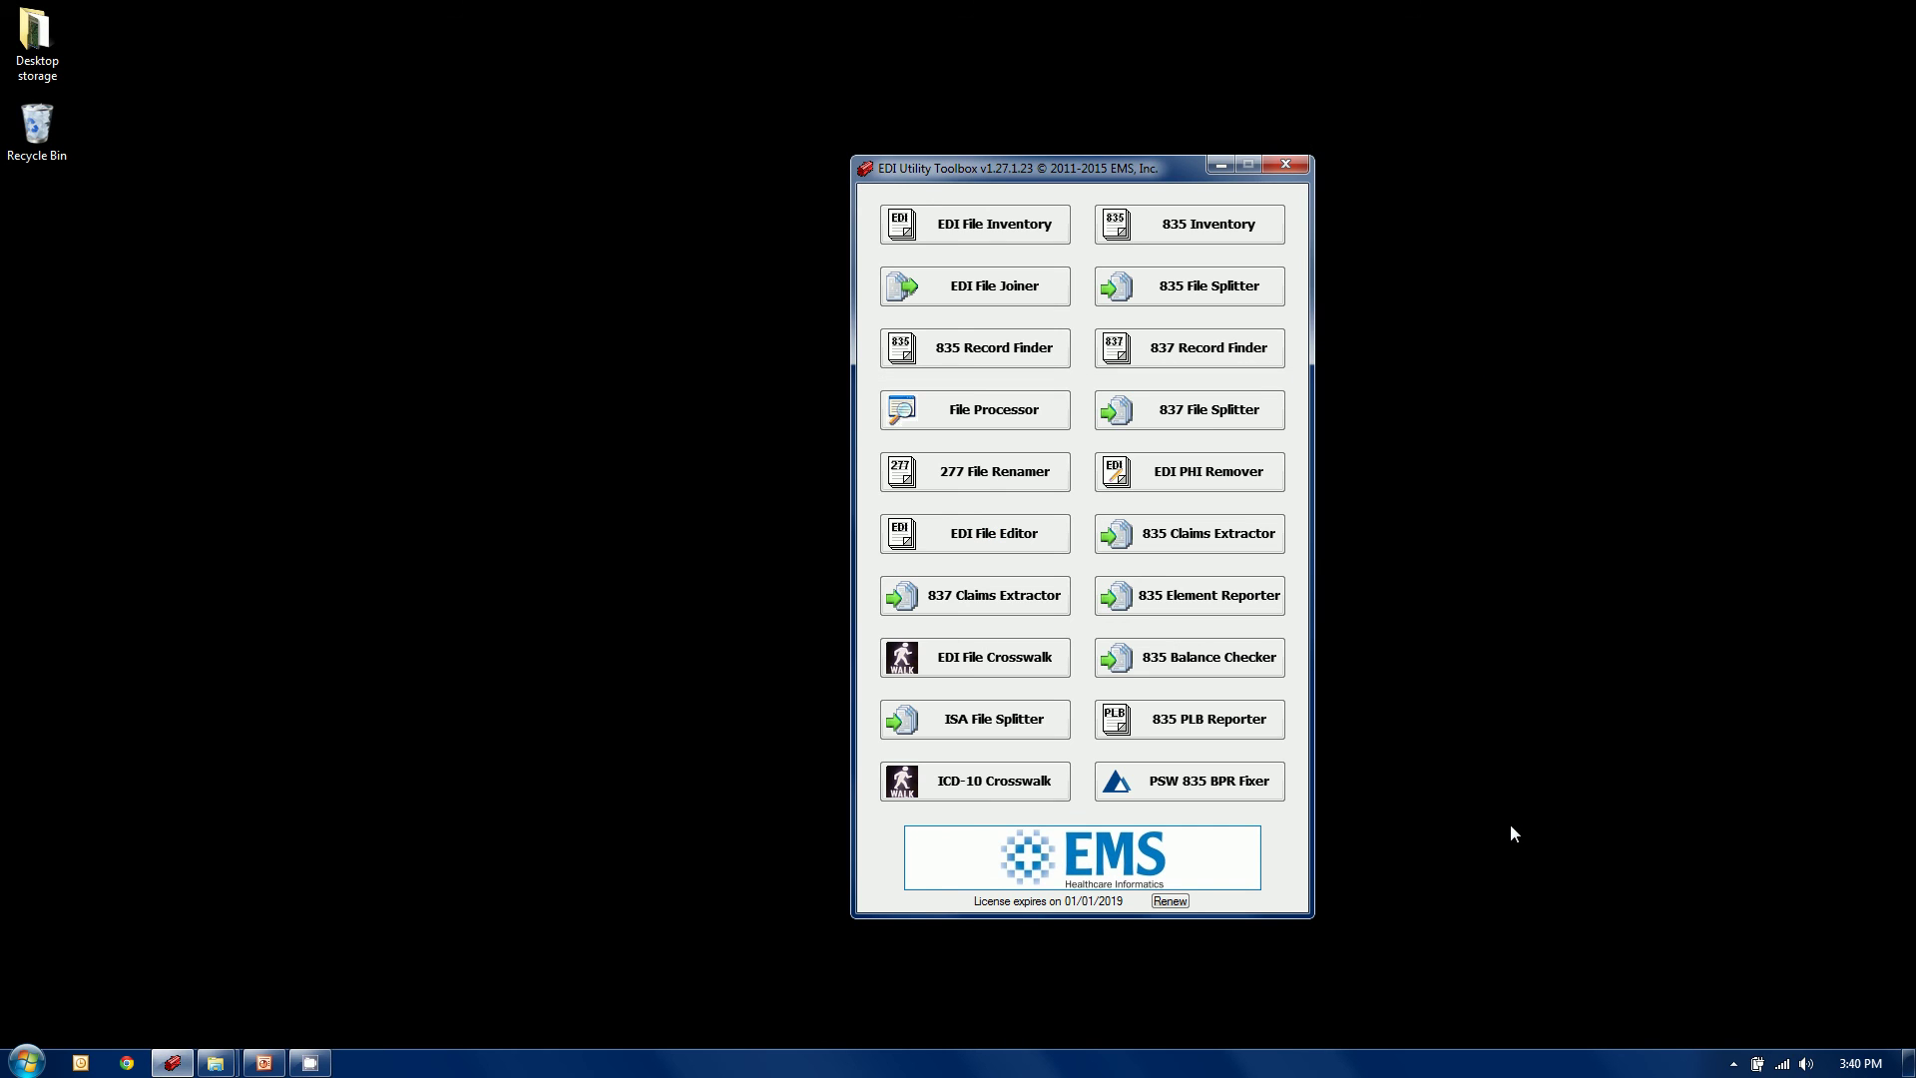